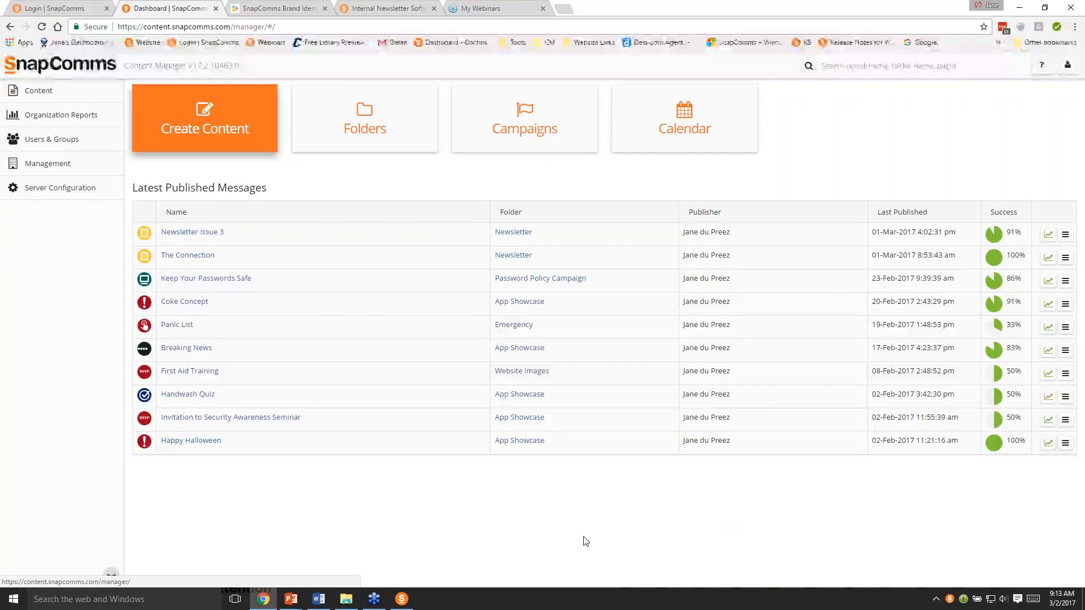
# - Start creating new content in the East Coast folder under Webinars
pyautogui.click(232, 133)
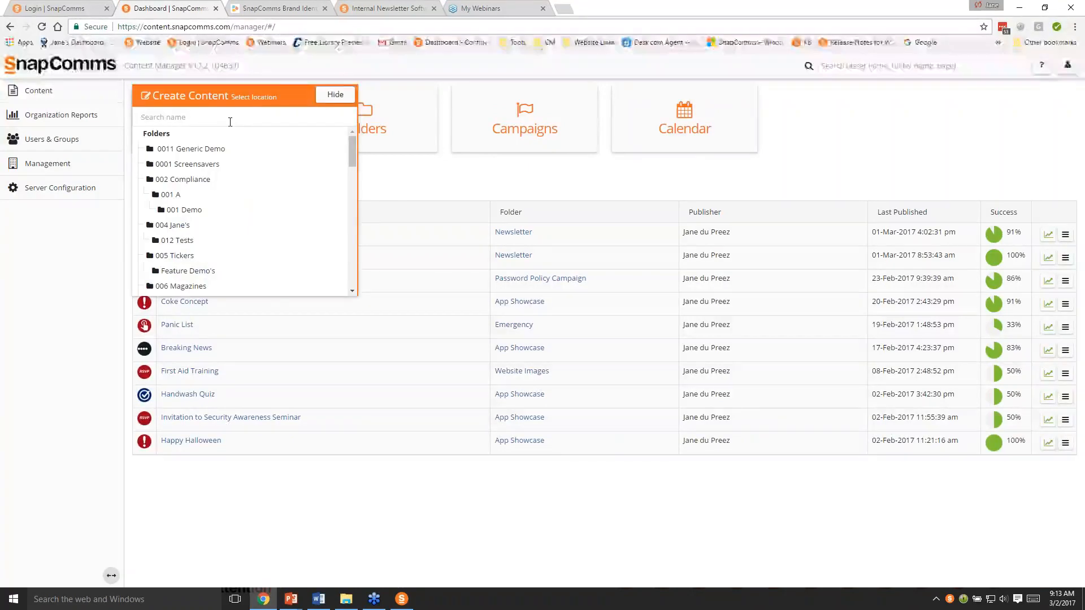
pyautogui.write('East')
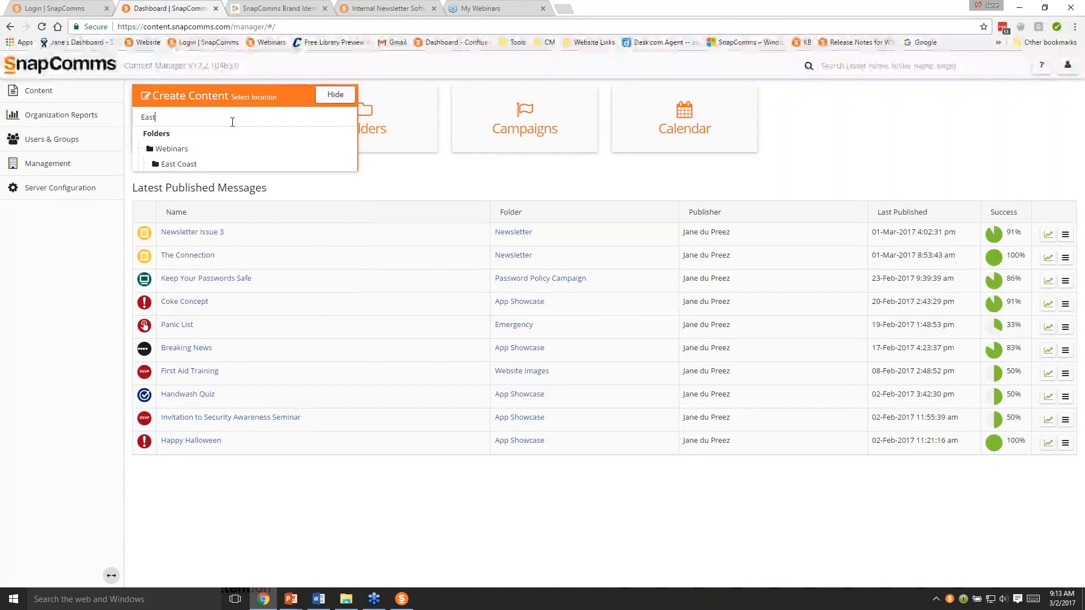
pyautogui.click(186, 165)
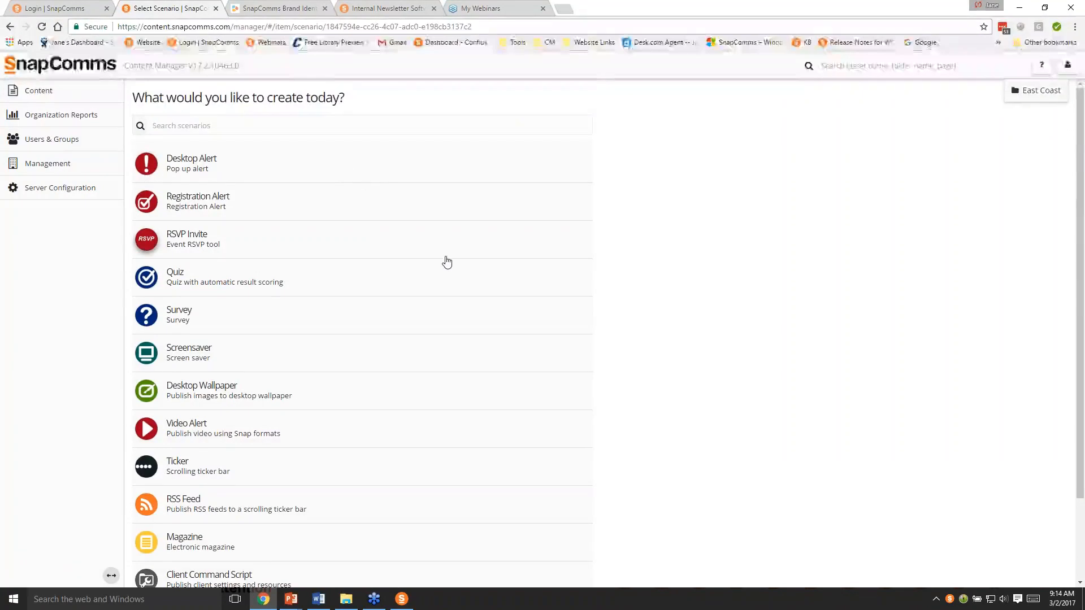
# - Find the Newsletter scenario by searching for "Newsl" and choose it as the content type
pyautogui.scroll(-2, 444, 260)
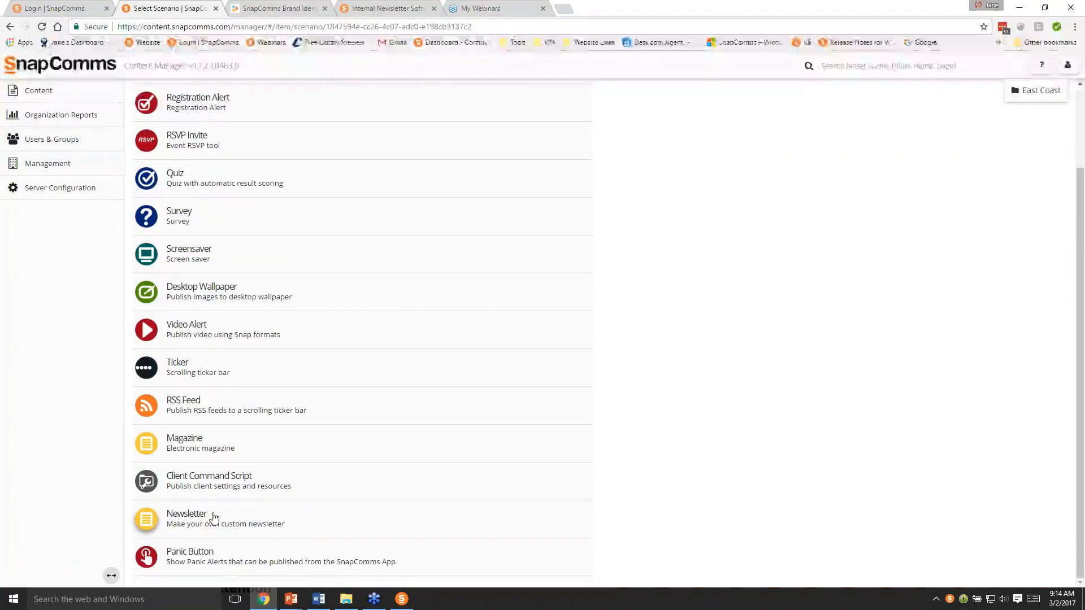
pyautogui.scroll(2, 243, 518)
pyautogui.click(189, 125)
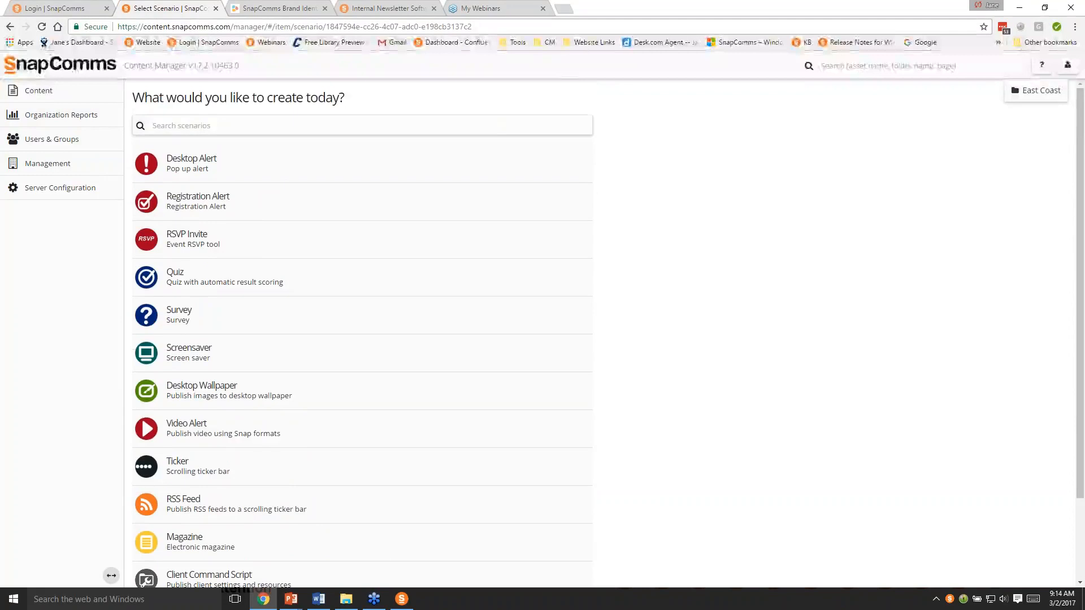
pyautogui.write('Newsl')
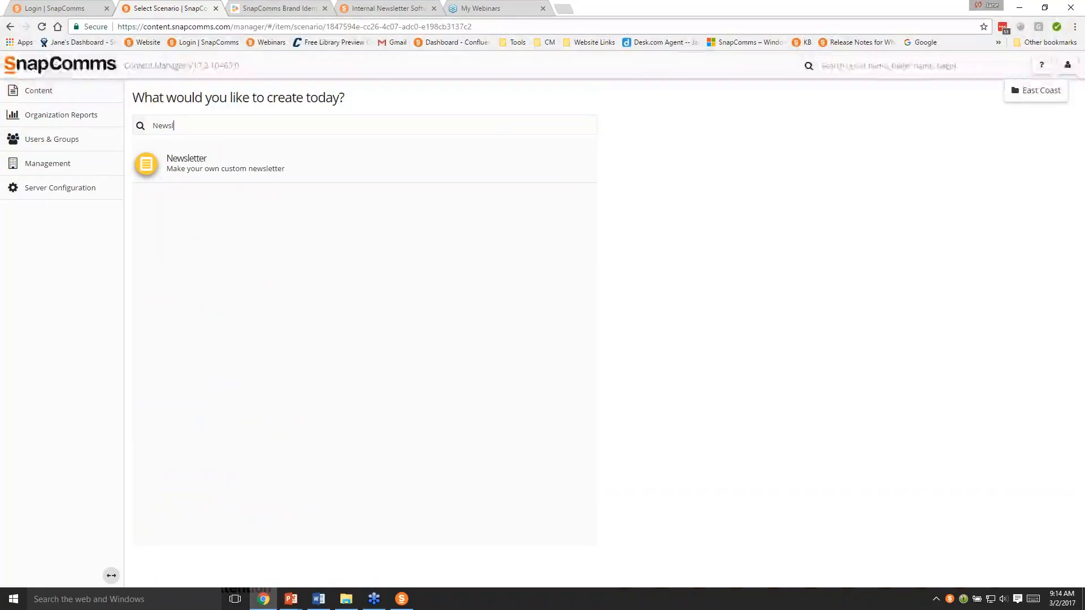
pyautogui.click(206, 170)
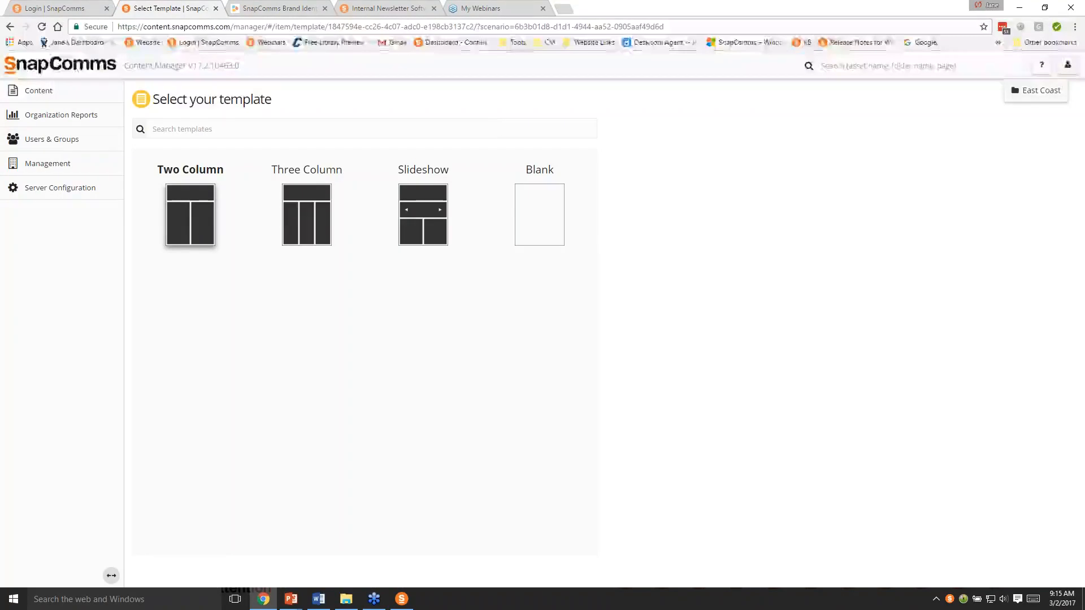
# - Create a newsletter from the Two Column template, named Newsletter Issue 4 with the title copied from the Word notes
pyautogui.click(205, 237)
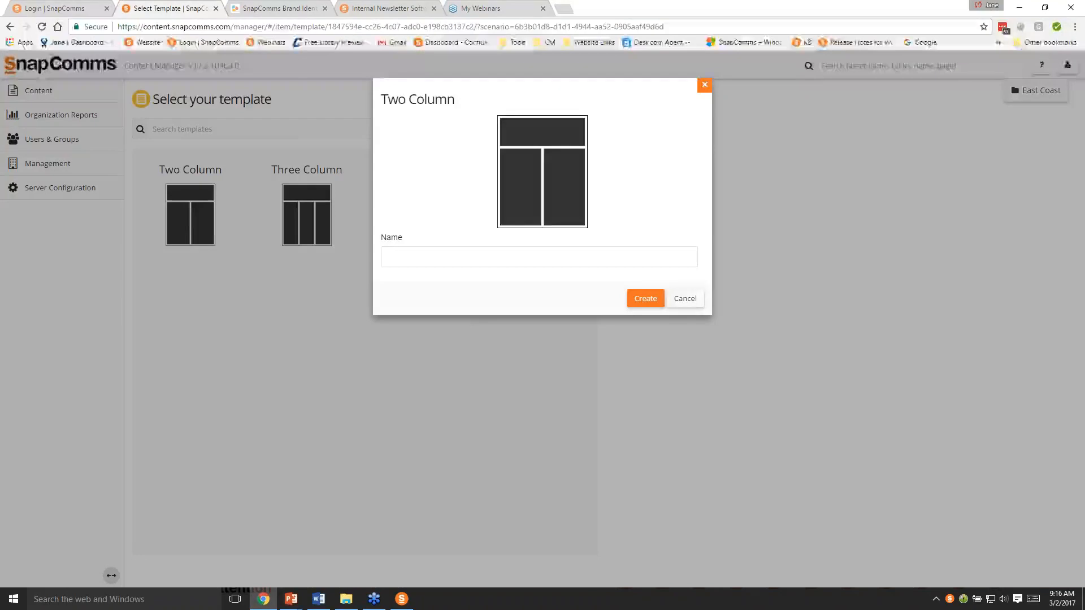
pyautogui.hotkey('alt', 'Tab')
pyautogui.hotkey('alt', 'Tab')
pyautogui.hotkey('alt', 'Tab')
pyautogui.hotkey('alt', 'Tab')
pyautogui.hotkey('alt', 'Tab')
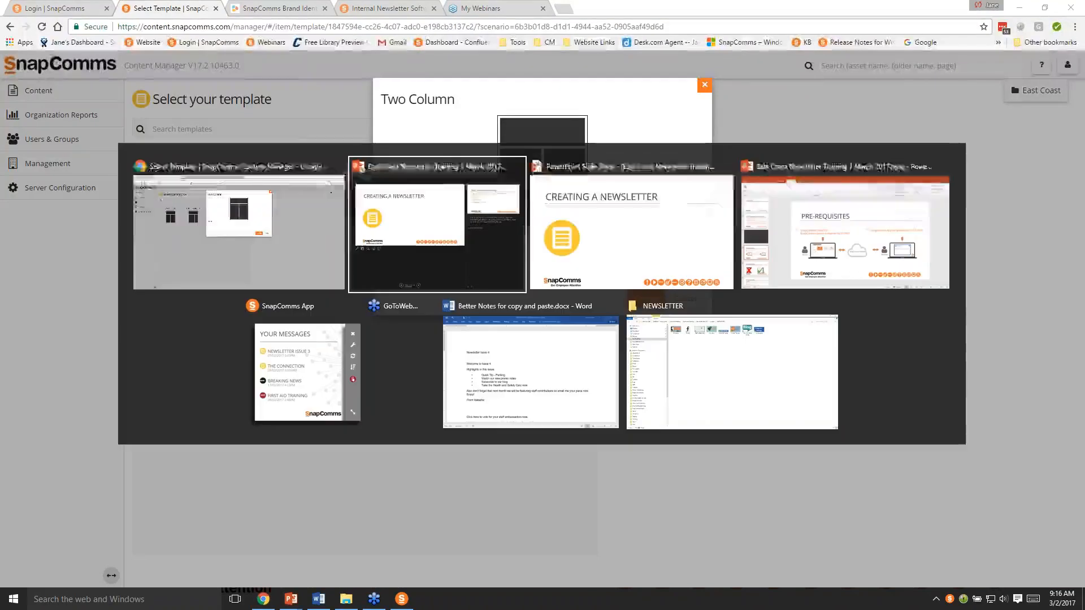
pyautogui.hotkey('alt', 'Tab')
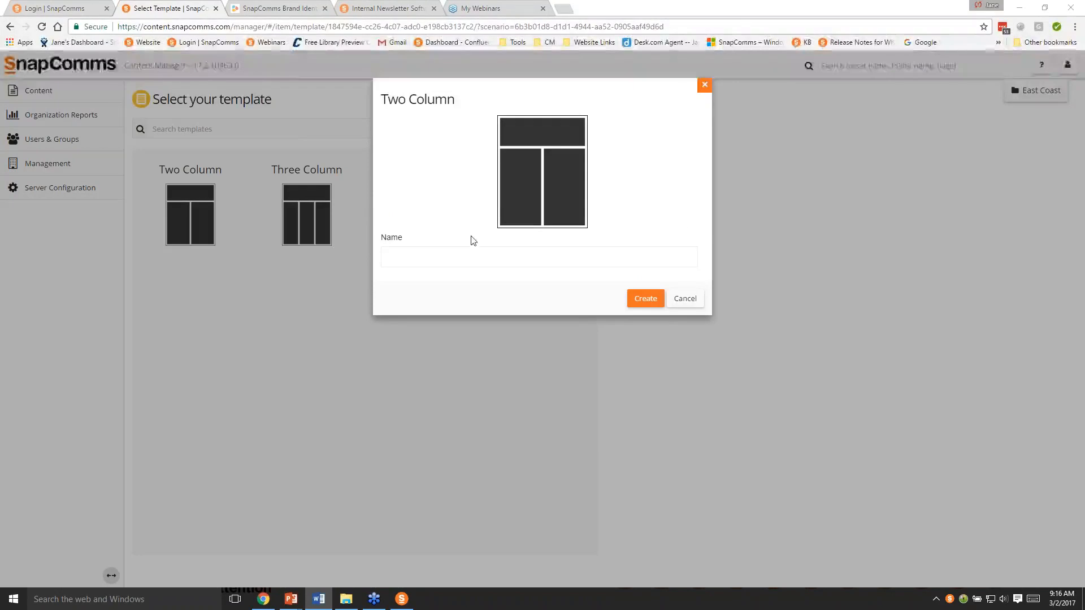
pyautogui.click(465, 252)
pyautogui.write('Newsletter Issue 4')
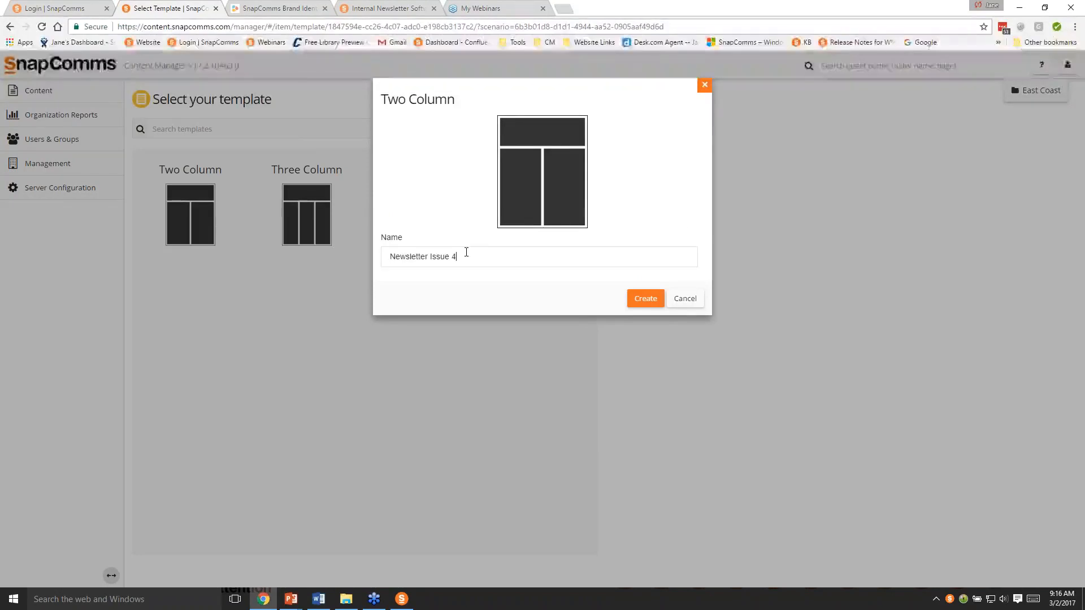
pyautogui.click(638, 299)
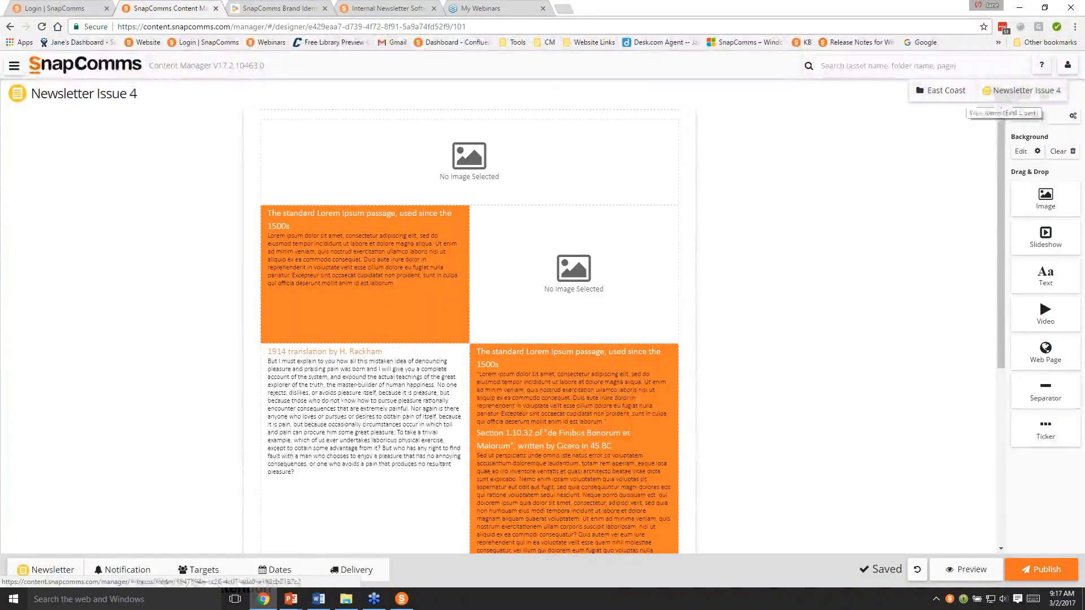
pyautogui.click(103, 98)
pyautogui.click(172, 95)
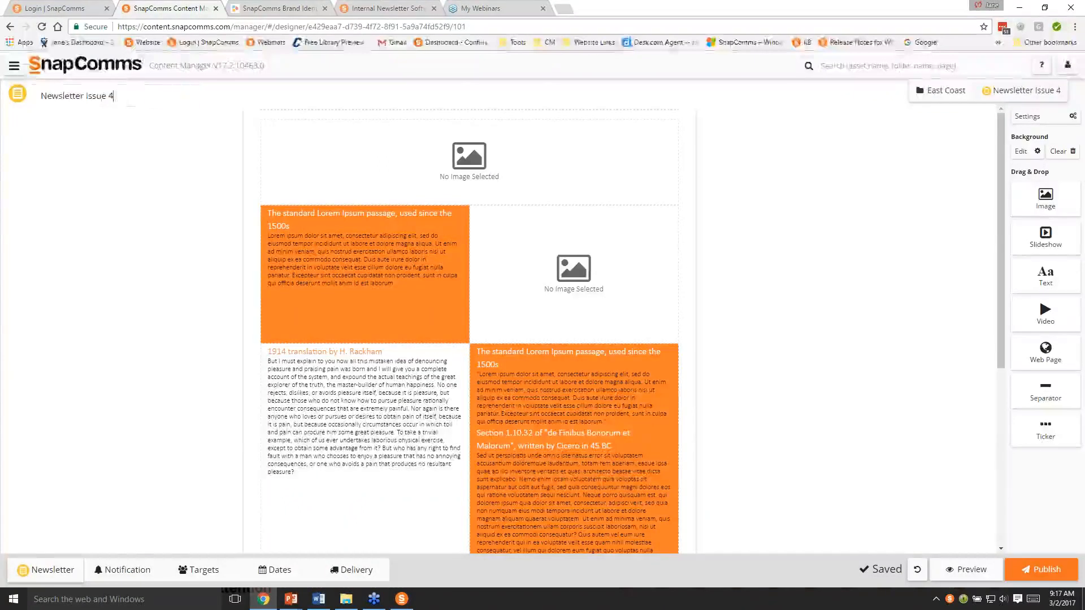
pyautogui.press('Return')
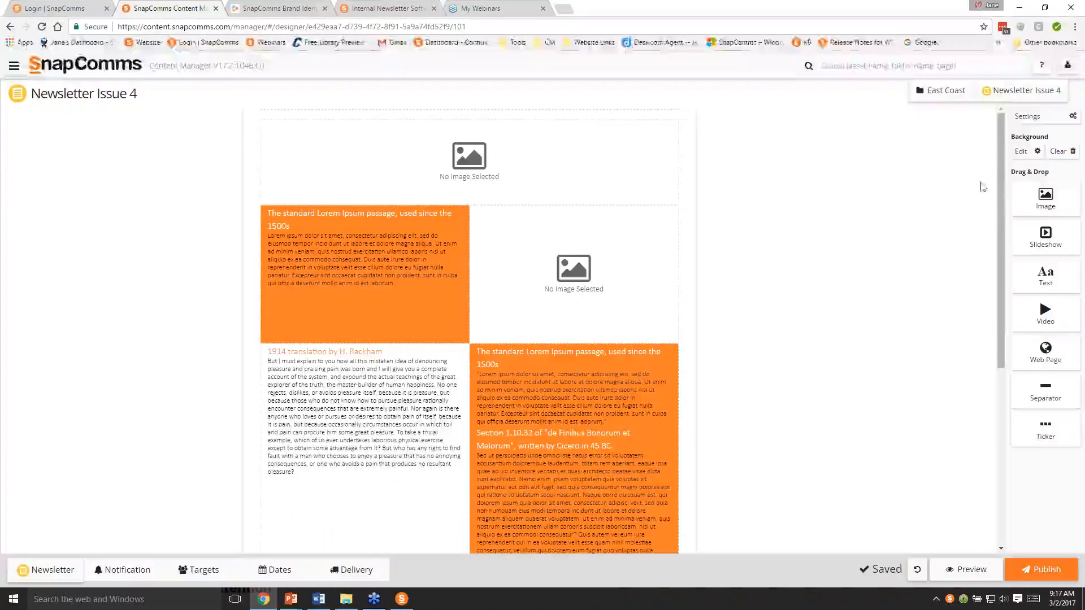
# - Set the newsletter's display animation to Tada in its general settings
pyautogui.click(1039, 117)
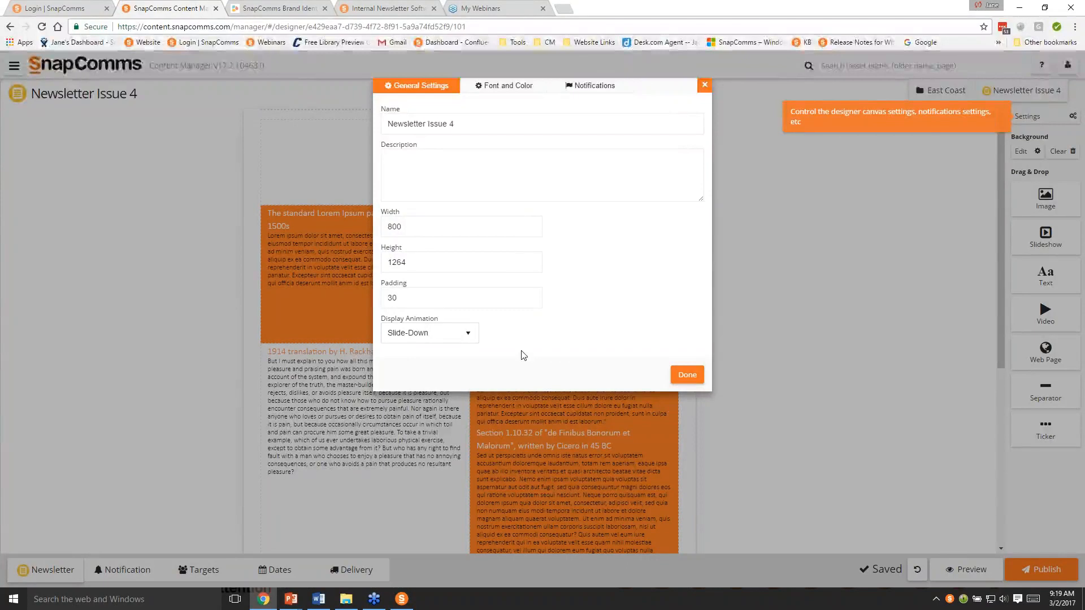
pyautogui.click(453, 336)
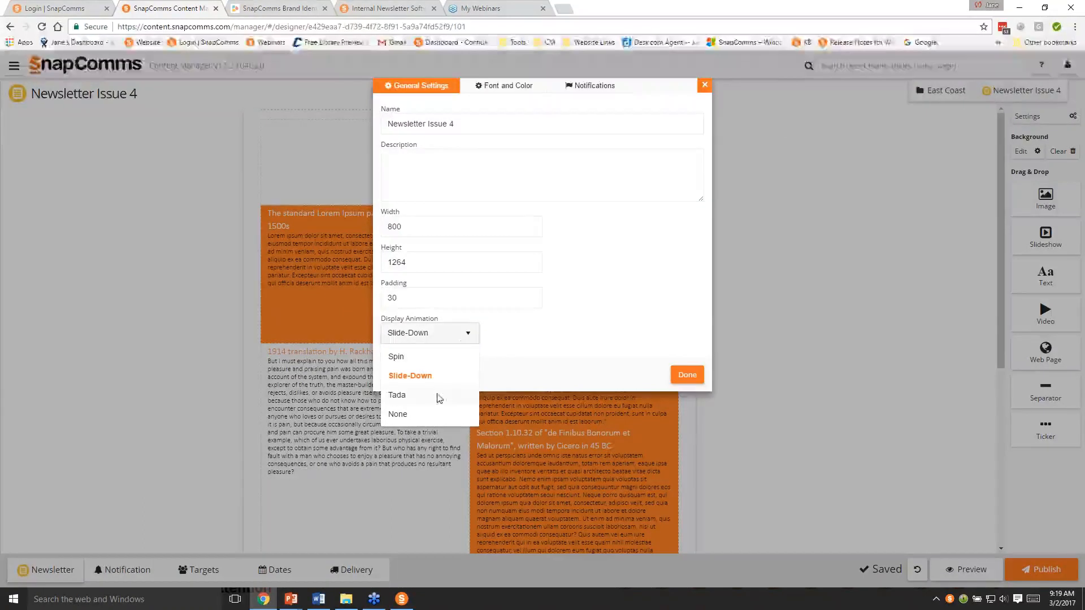
pyautogui.click(403, 399)
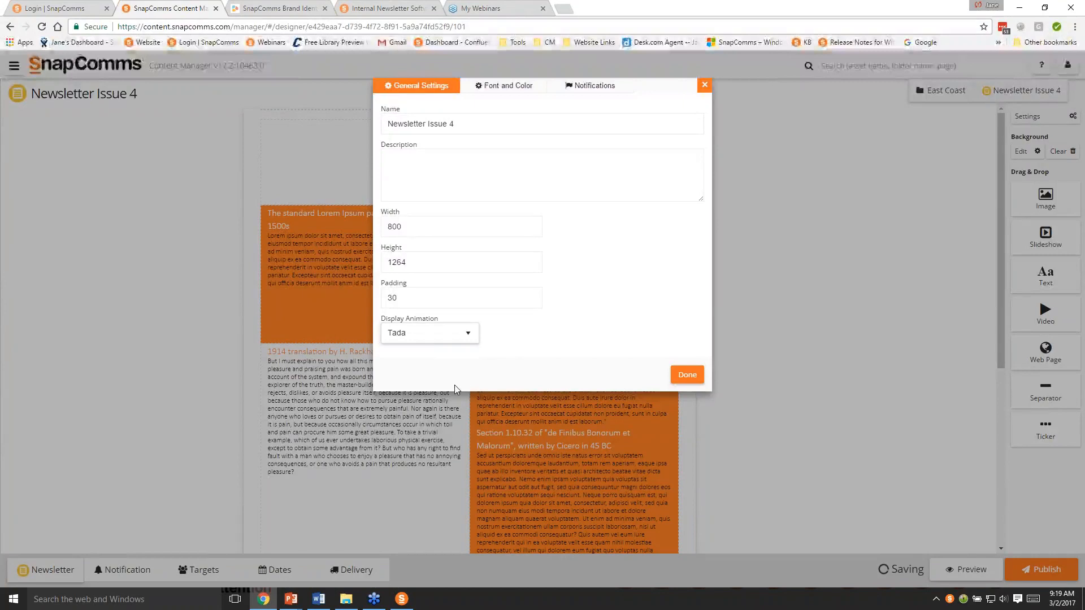
pyautogui.click(687, 375)
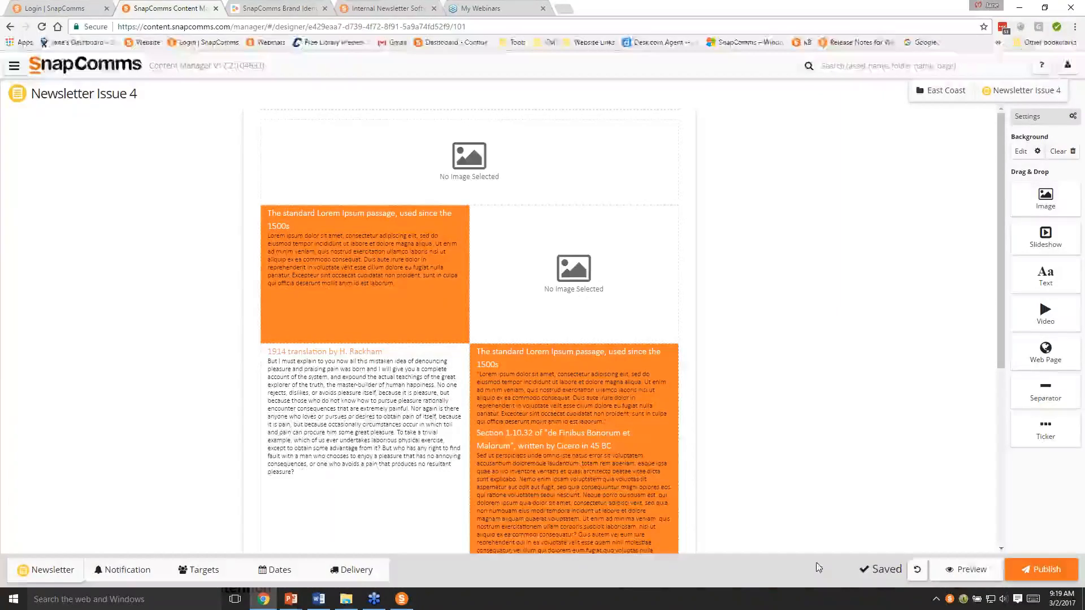
# - View the newsletter's change history and preview the newsletter, then return to the designer
pyautogui.moveTo(867, 575)
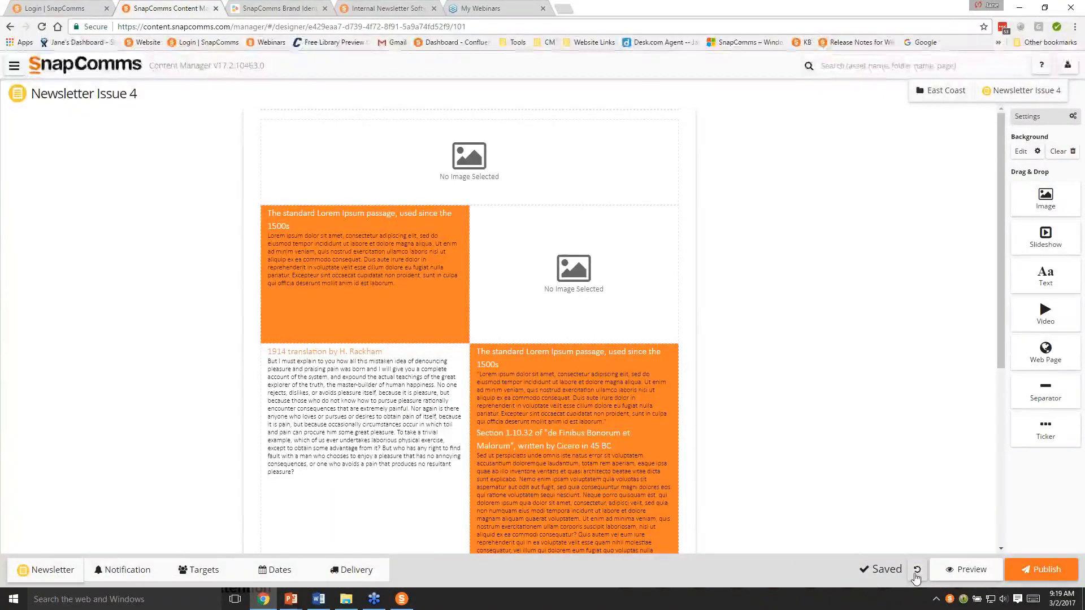
pyautogui.click(877, 571)
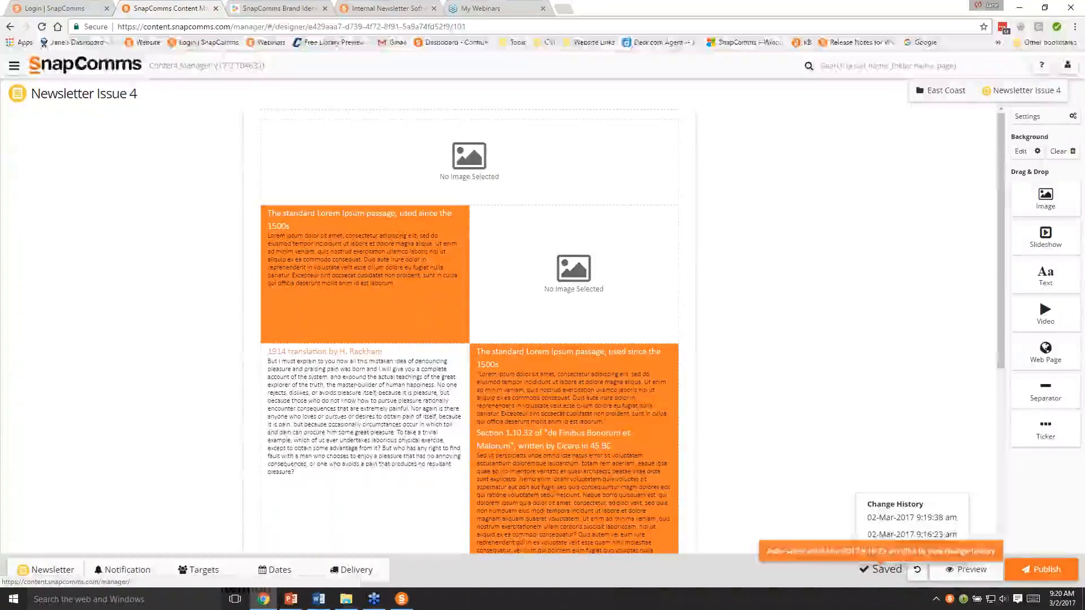
pyautogui.click(833, 504)
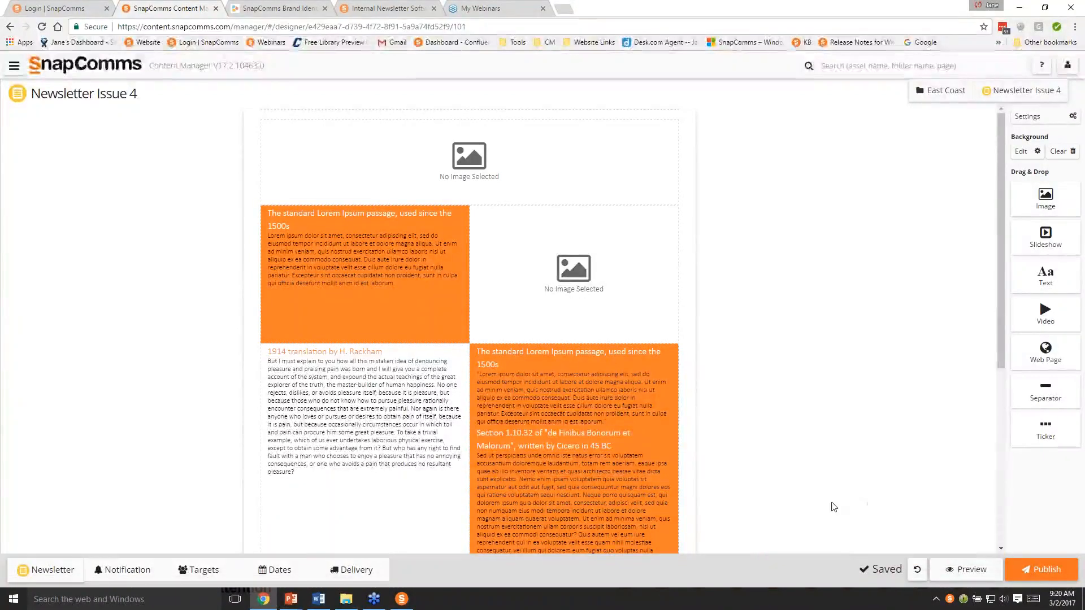
pyautogui.click(965, 570)
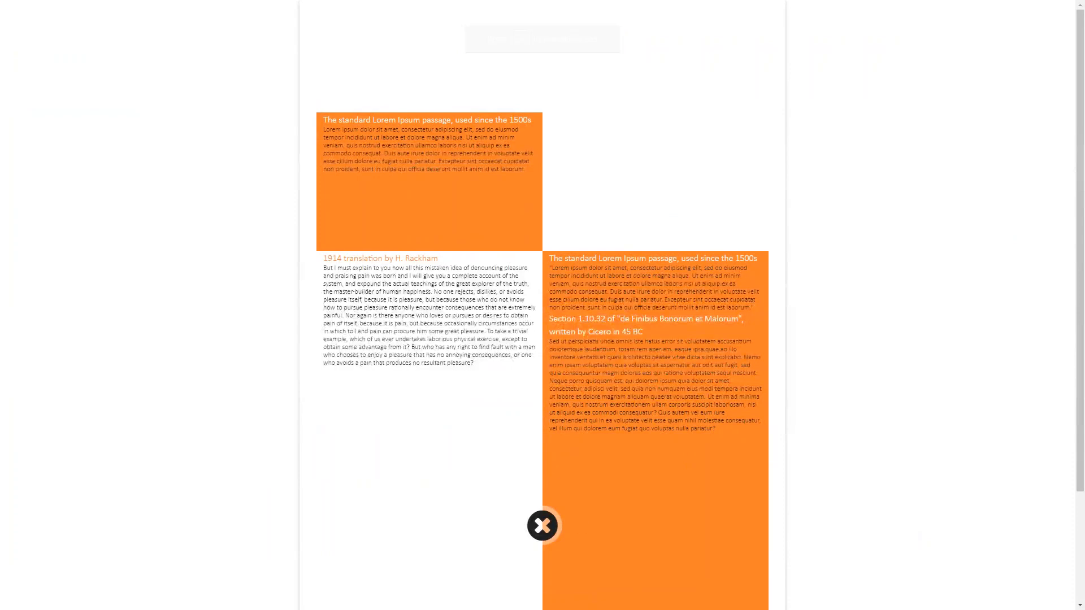
pyautogui.click(544, 527)
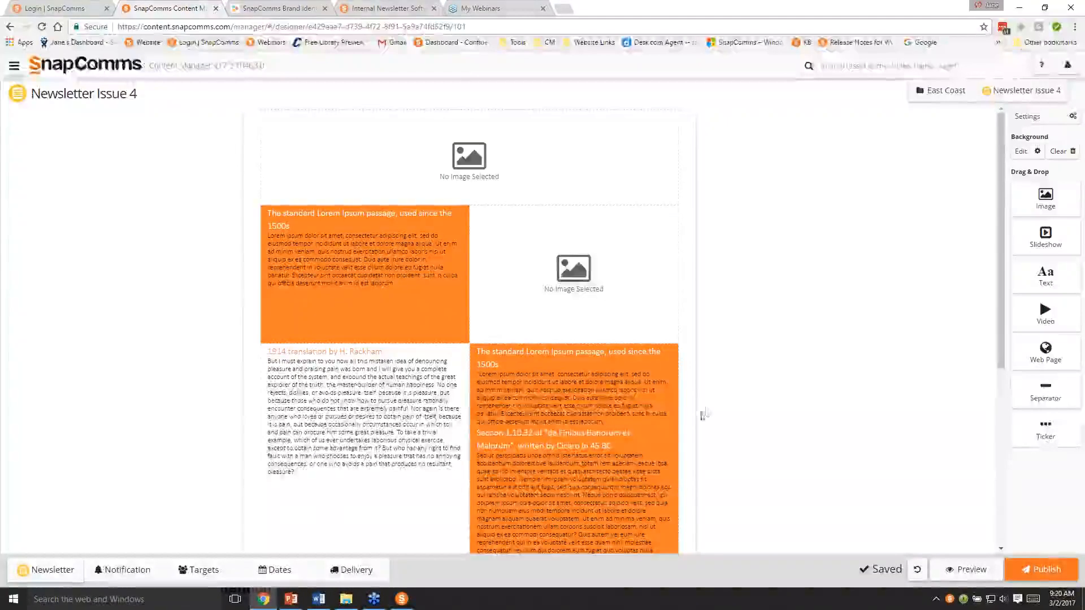
pyautogui.click(1024, 122)
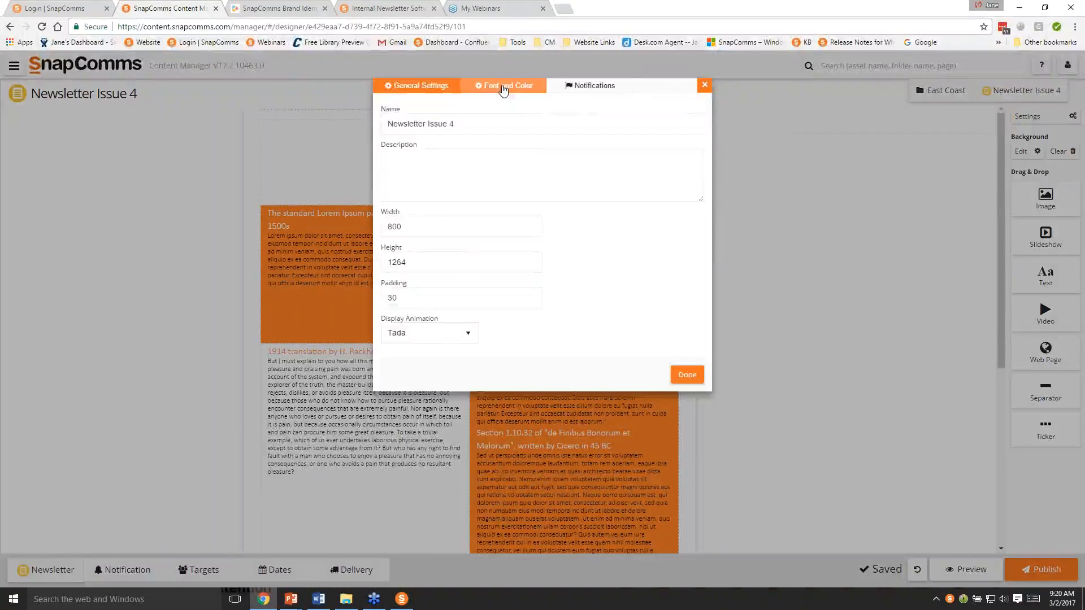
pyautogui.click(503, 90)
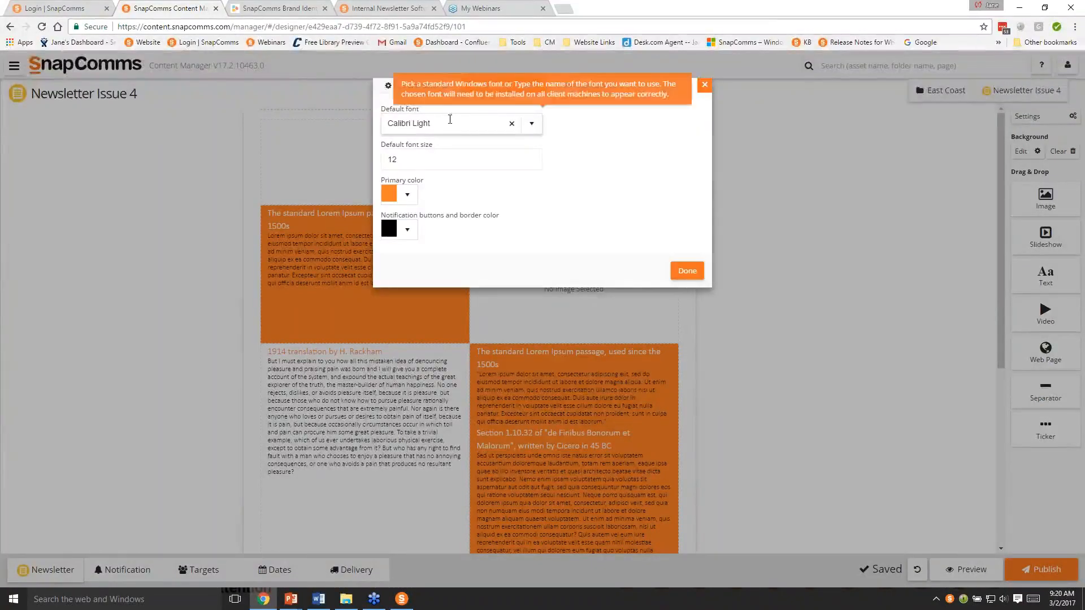
pyautogui.click(533, 130)
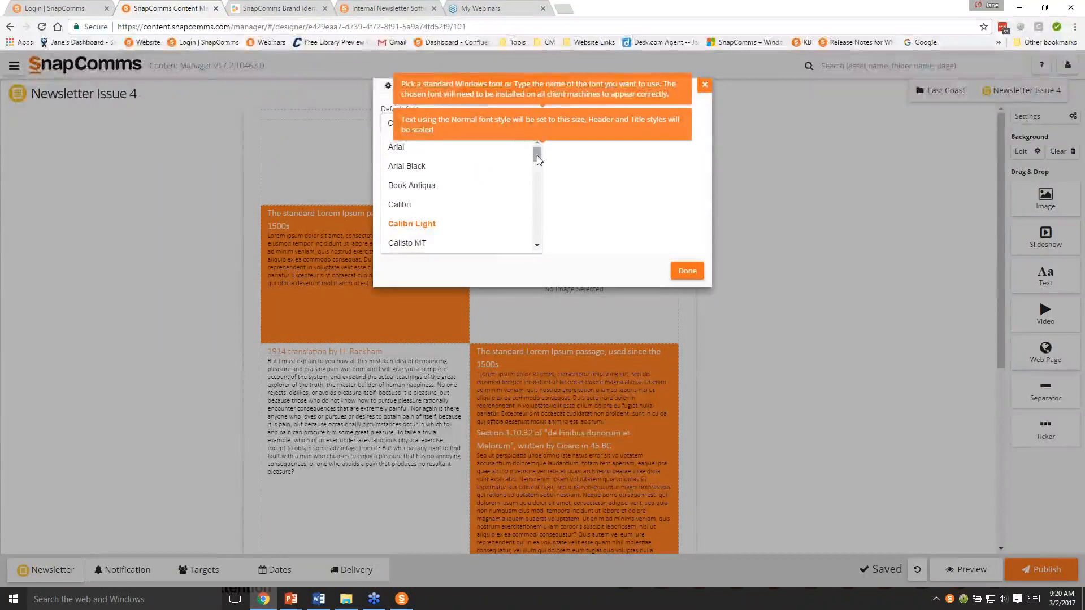
pyautogui.moveTo(537, 161)
pyautogui.mouseDown()
pyautogui.moveTo(547, 230)
pyautogui.moveTo(536, 147)
pyautogui.mouseUp()
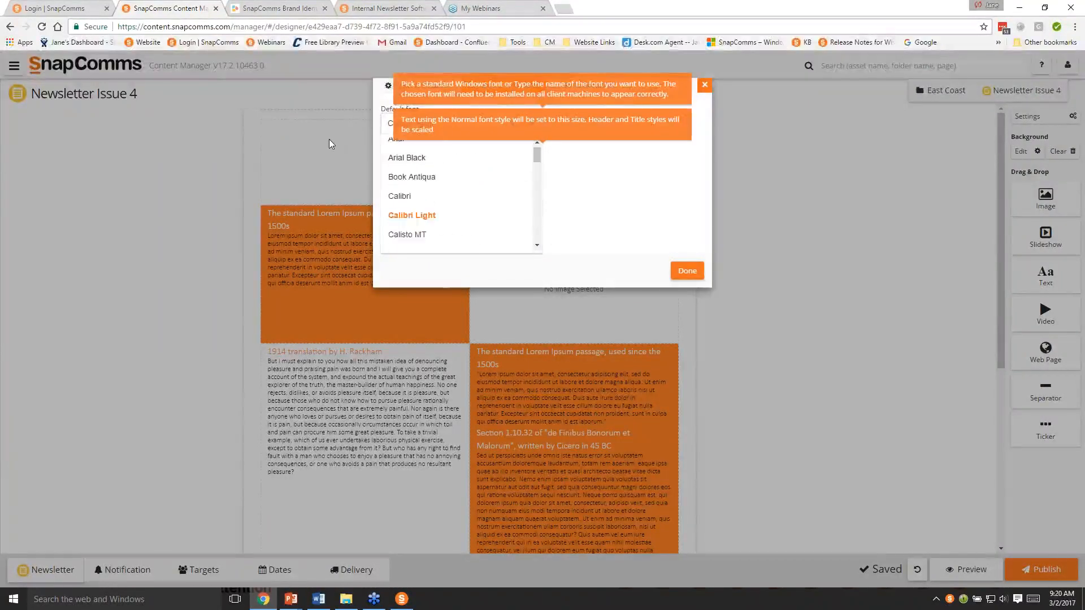
pyautogui.click(329, 139)
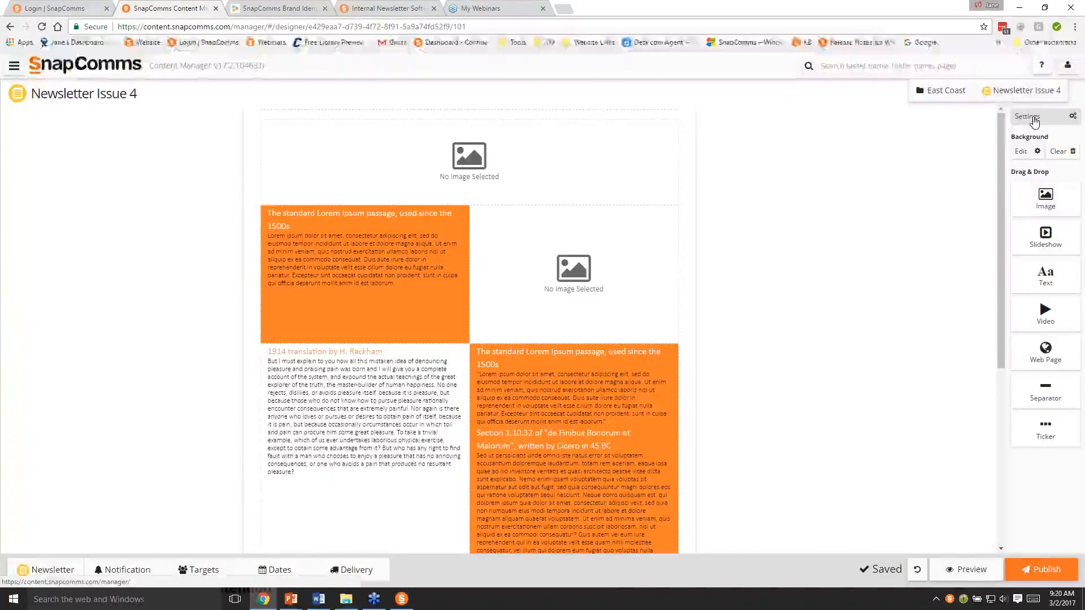
# - Set the newsletter's default font to Arial in its font and color settings
pyautogui.click(1034, 119)
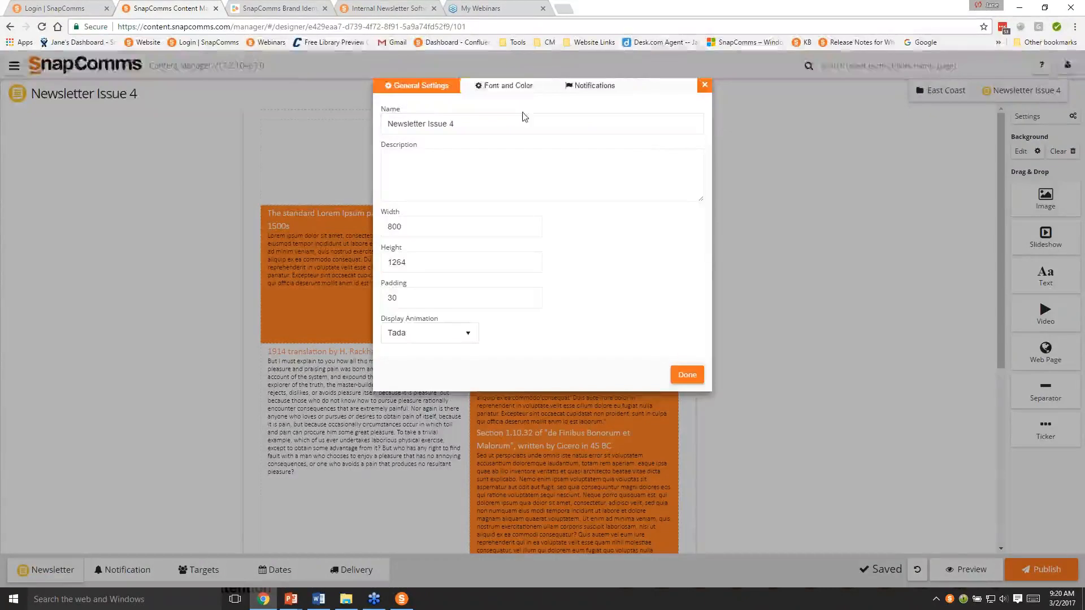
pyautogui.click(518, 90)
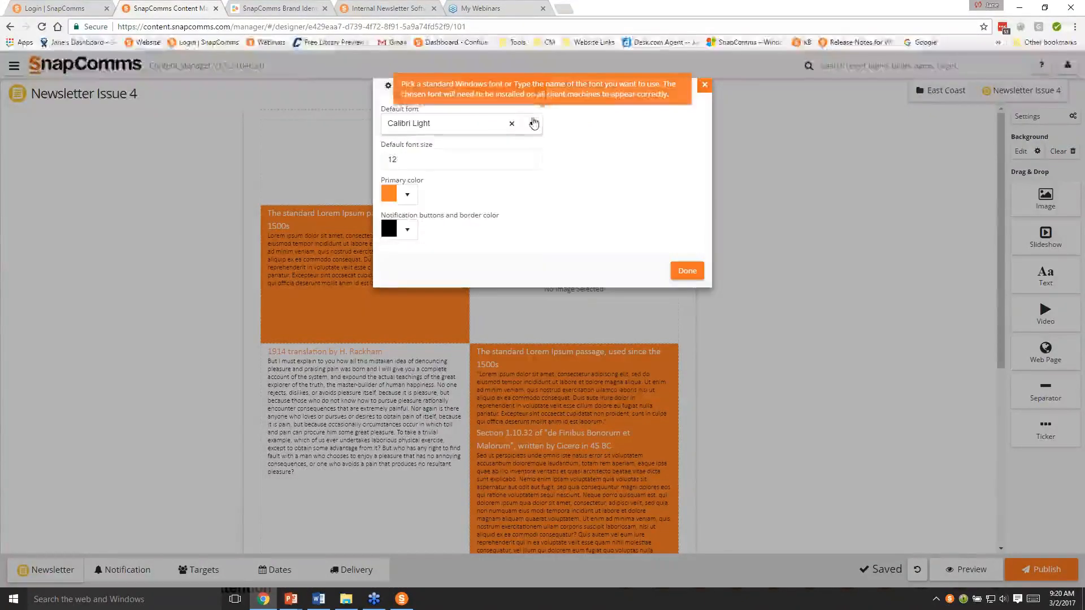
pyautogui.click(463, 123)
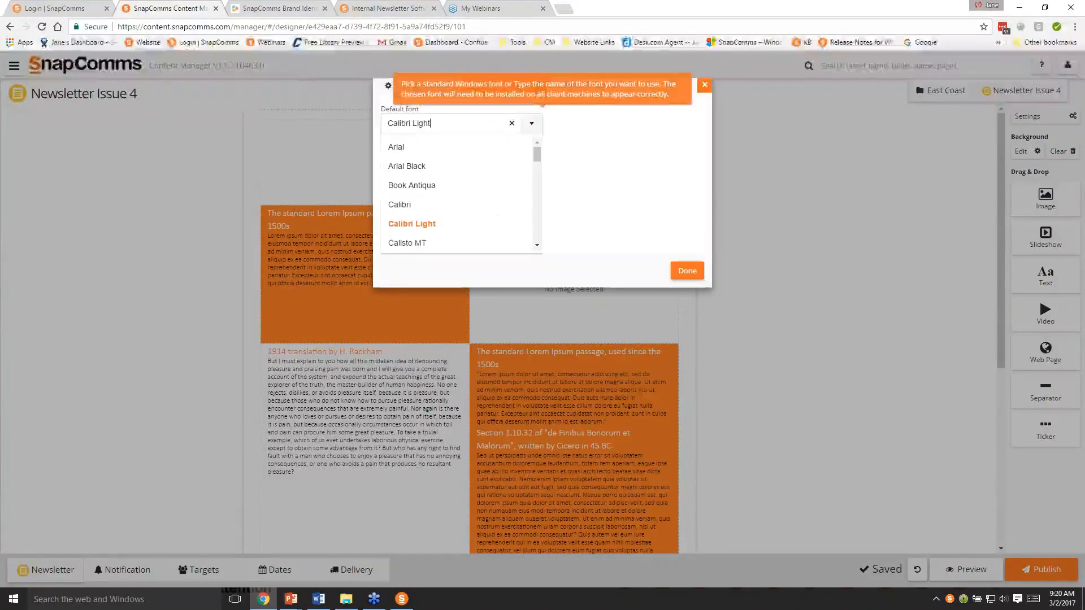
pyautogui.click(447, 148)
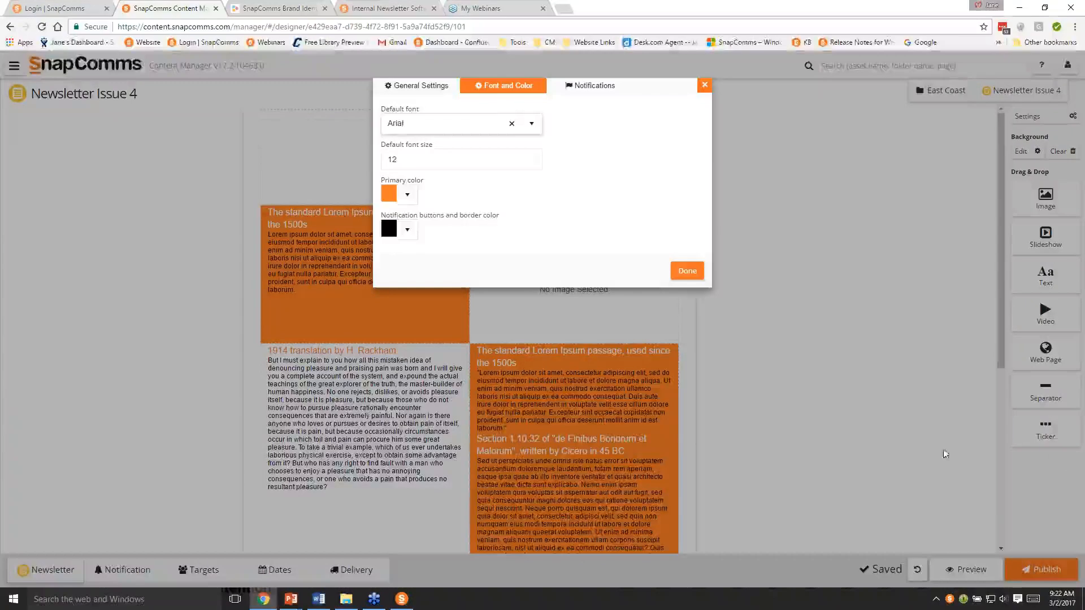
# - Set the notification buttons and border color to the brand guide's Fun Blue, #1F57AA, then review the notification settings and close the settings dialog
pyautogui.click(408, 230)
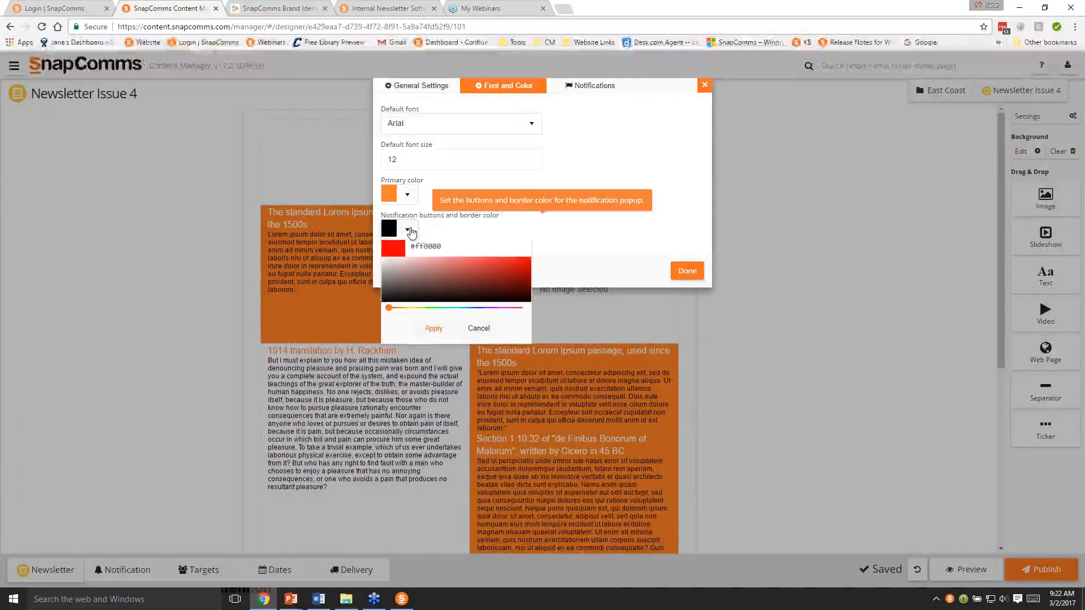
pyautogui.click(280, 8)
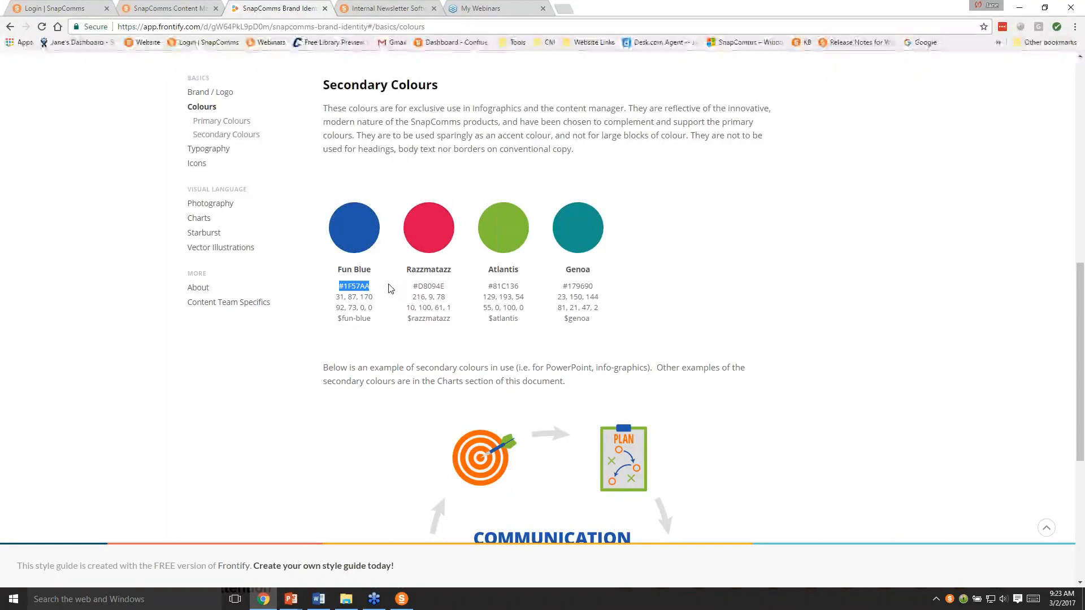
pyautogui.click(189, 10)
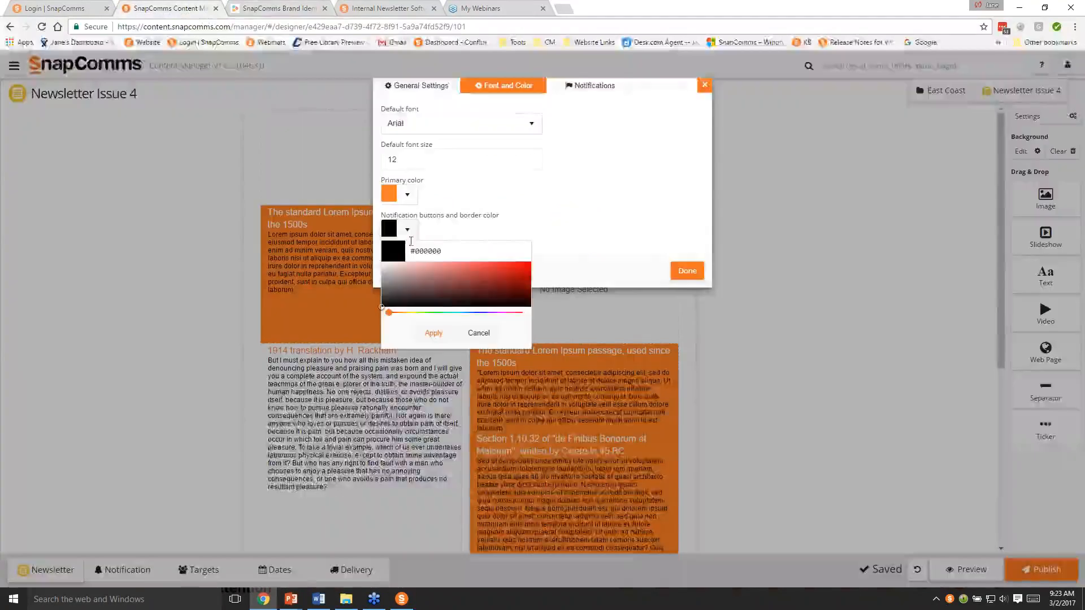
pyautogui.moveTo(450, 250); pyautogui.dragTo(409, 252)
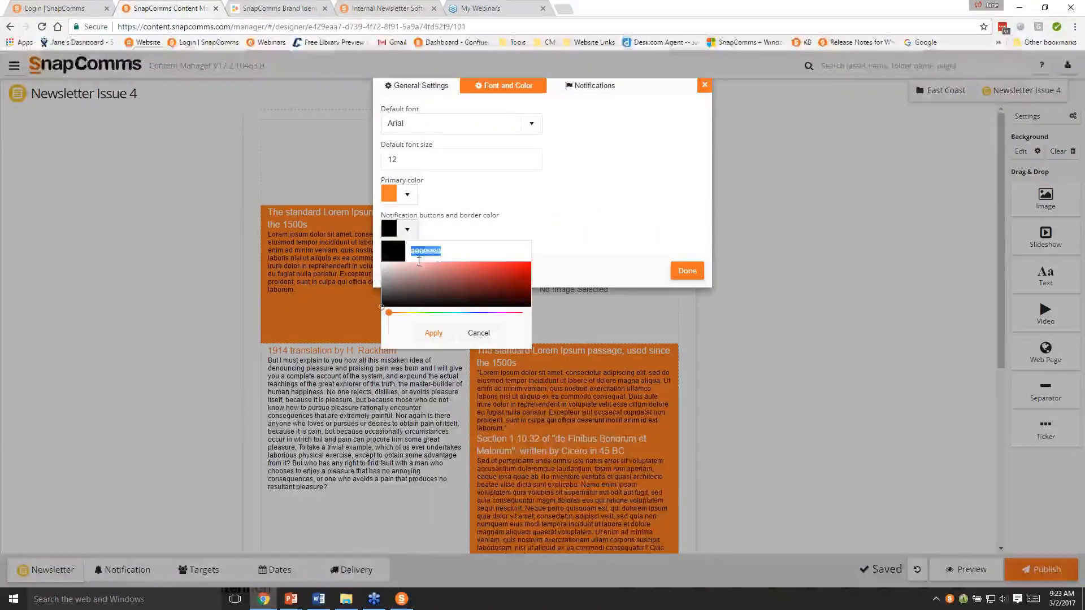
pyautogui.write('#1F57AA')
pyautogui.click(436, 337)
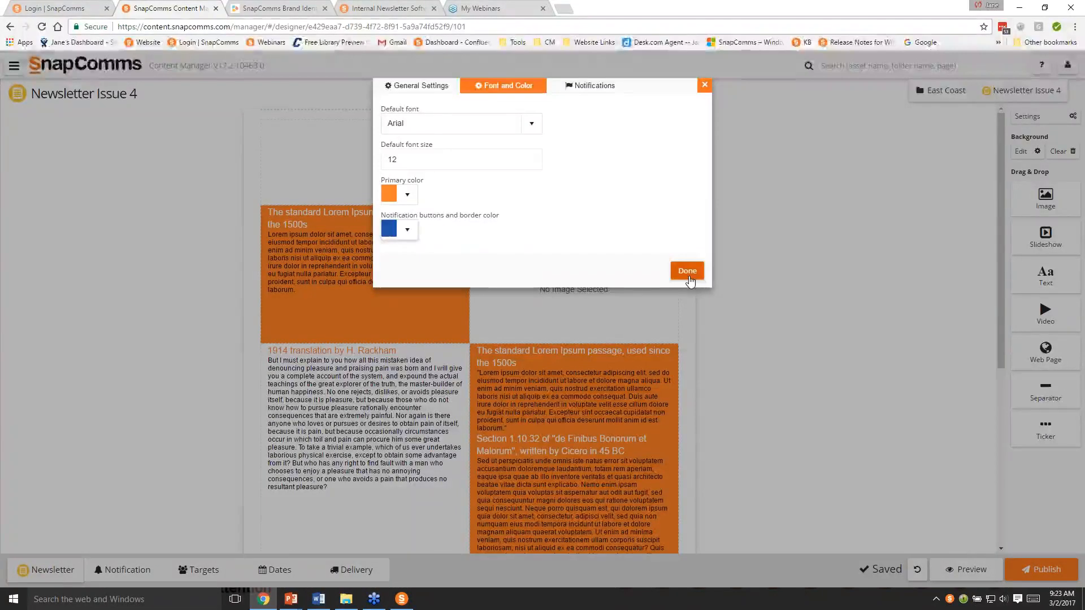
pyautogui.click(590, 85)
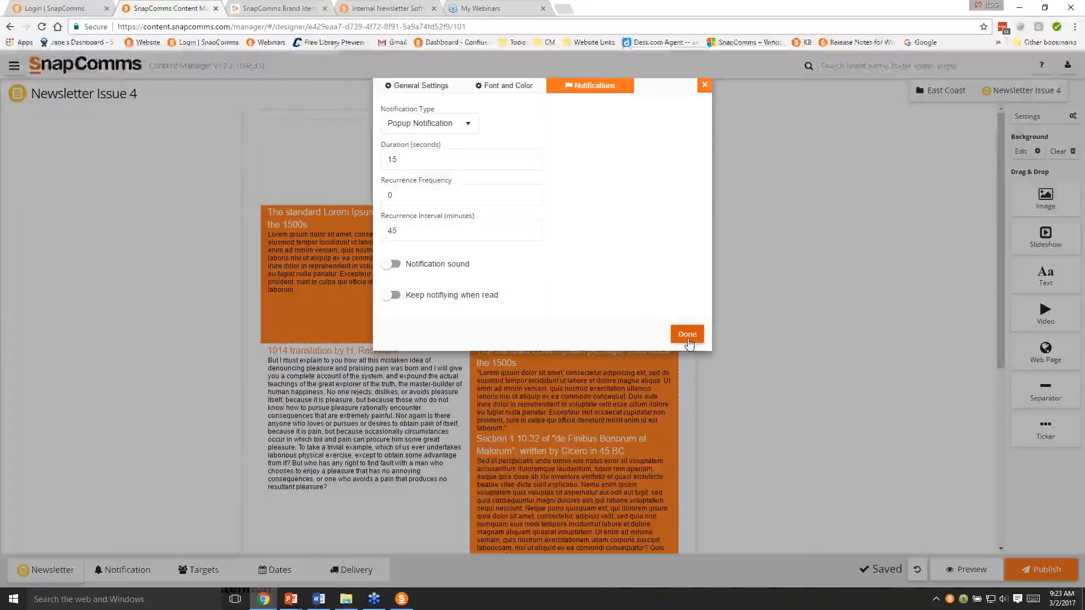
pyautogui.click(707, 88)
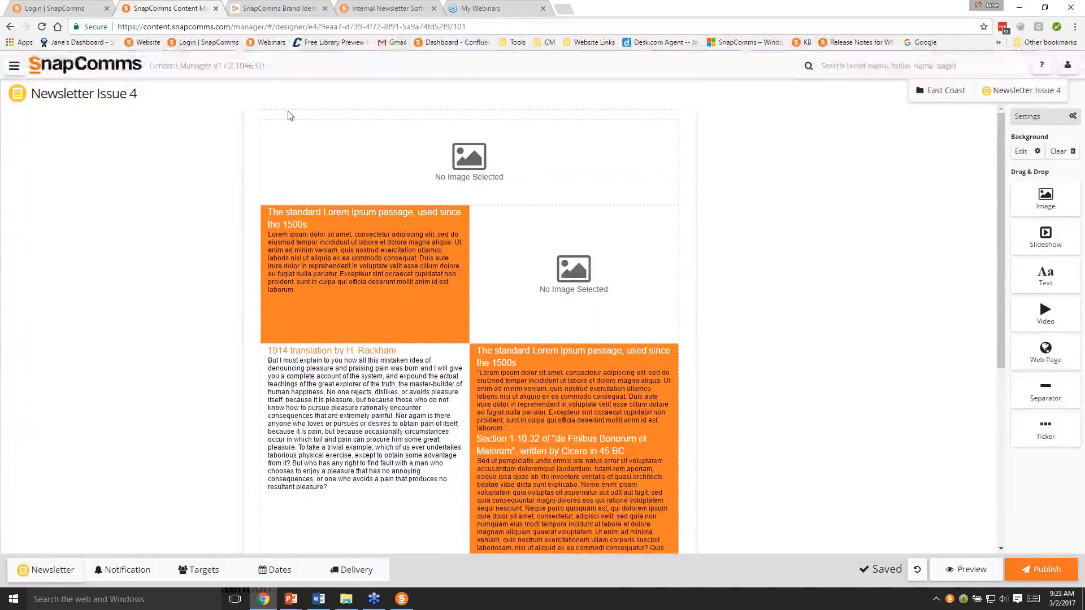
# - Try #1F57AA as the newsletter's background color, then undo the background change
pyautogui.click(1021, 152)
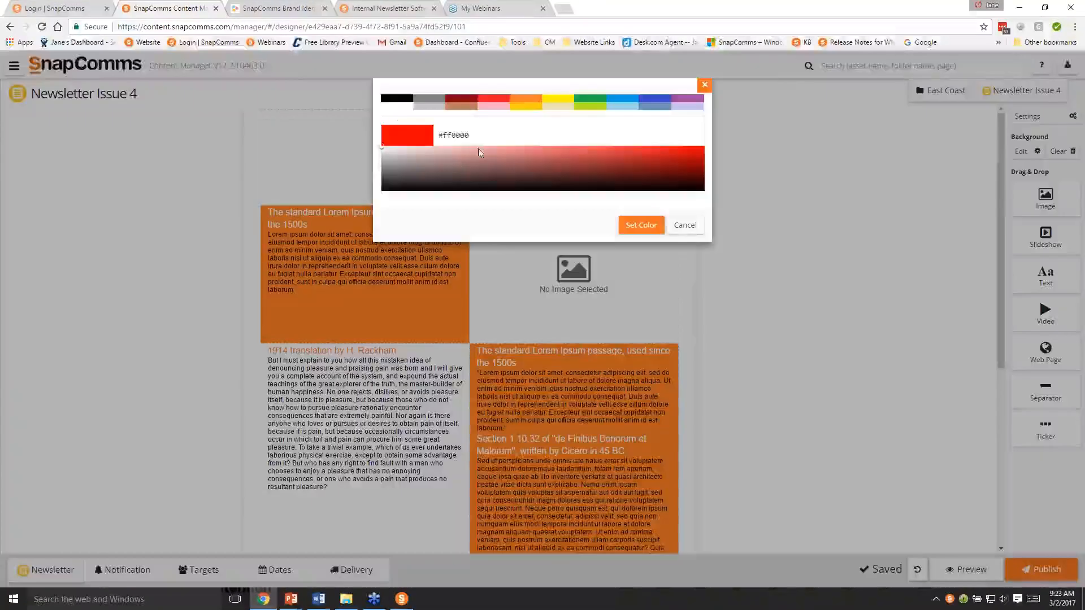
pyautogui.moveTo(481, 134); pyautogui.dragTo(398, 124)
pyautogui.write('#1F57AA')
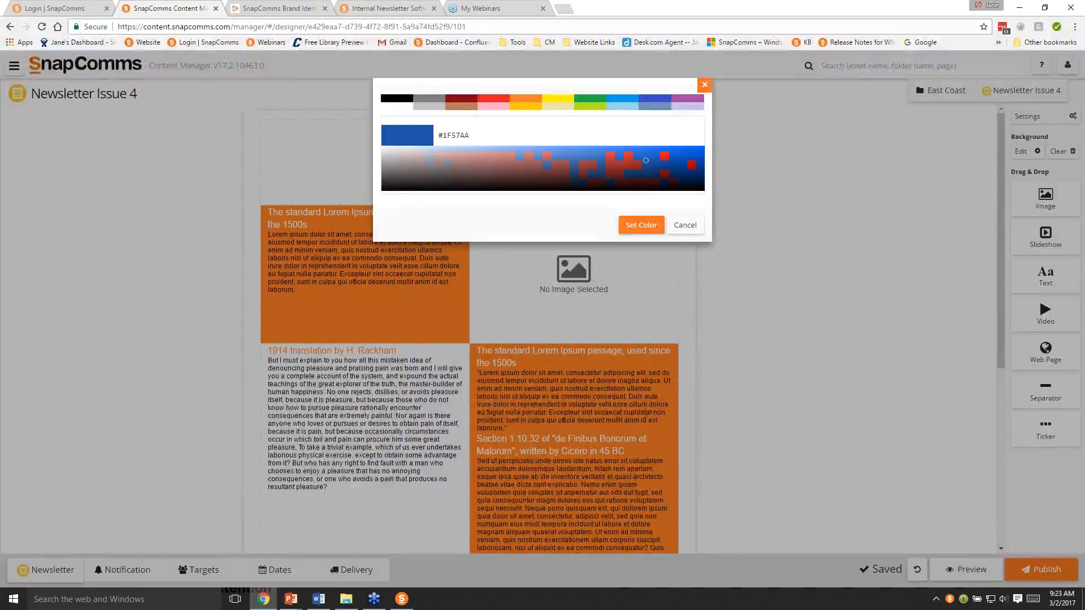
pyautogui.click(635, 225)
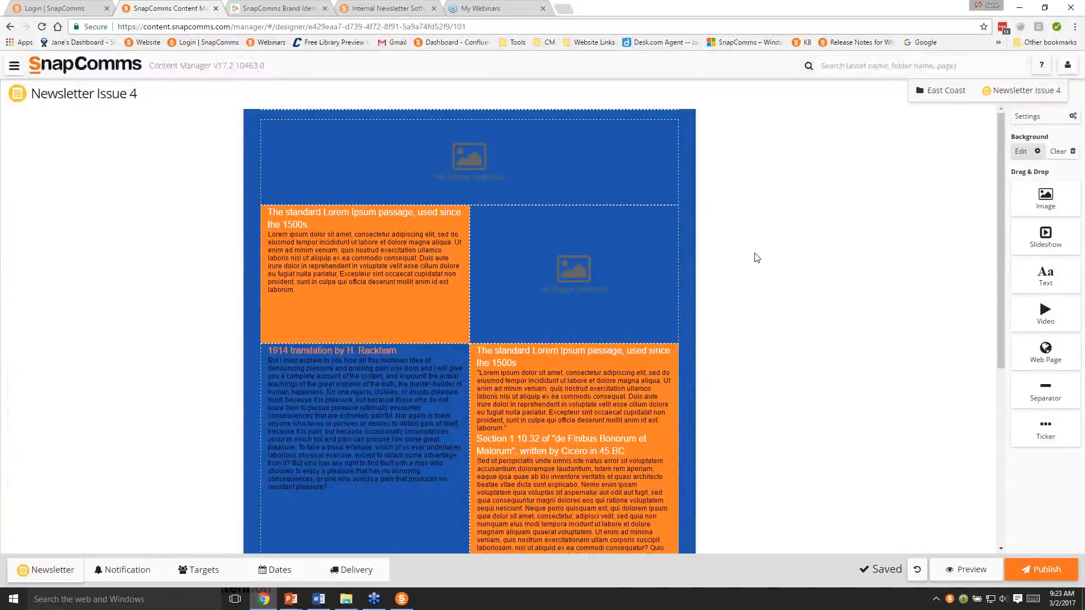
pyautogui.click(914, 574)
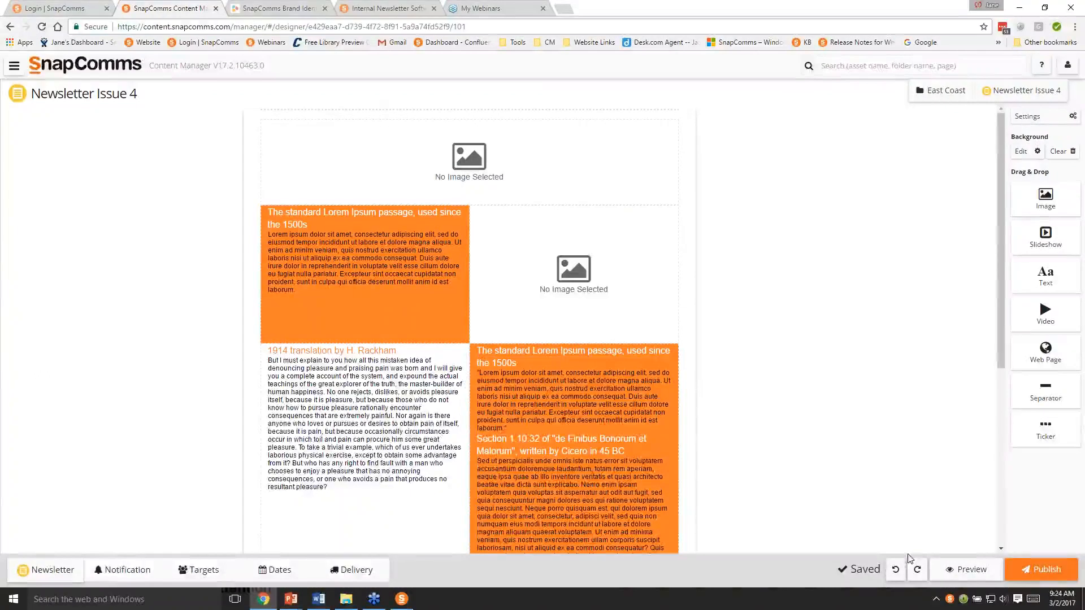
# - Open Newsletter Issue 3 from the SnapComms desktop messages, look through its layout, and close it
pyautogui.click(951, 599)
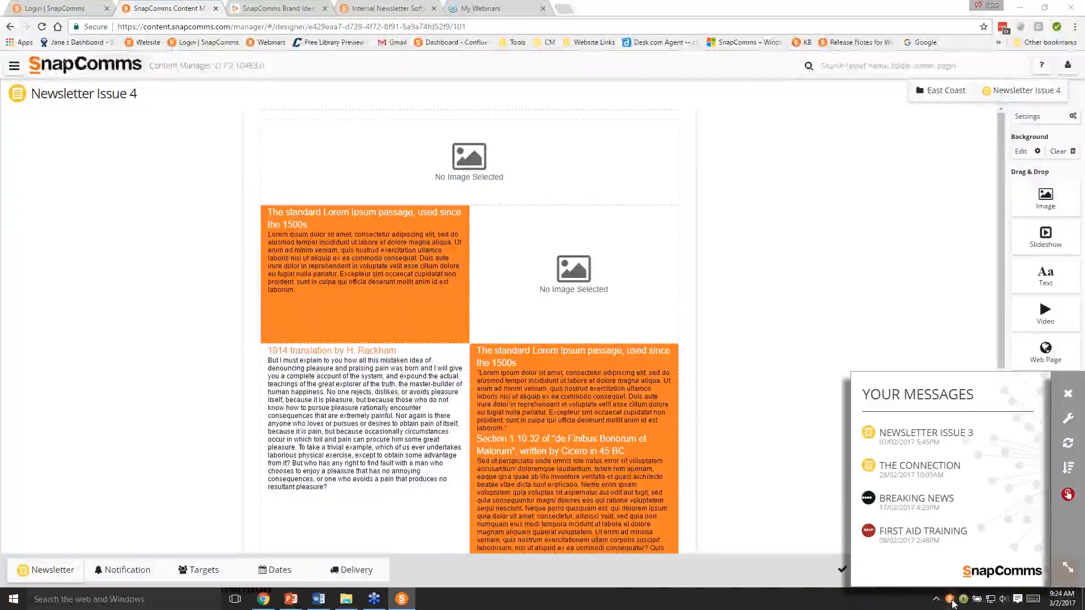
pyautogui.click(893, 433)
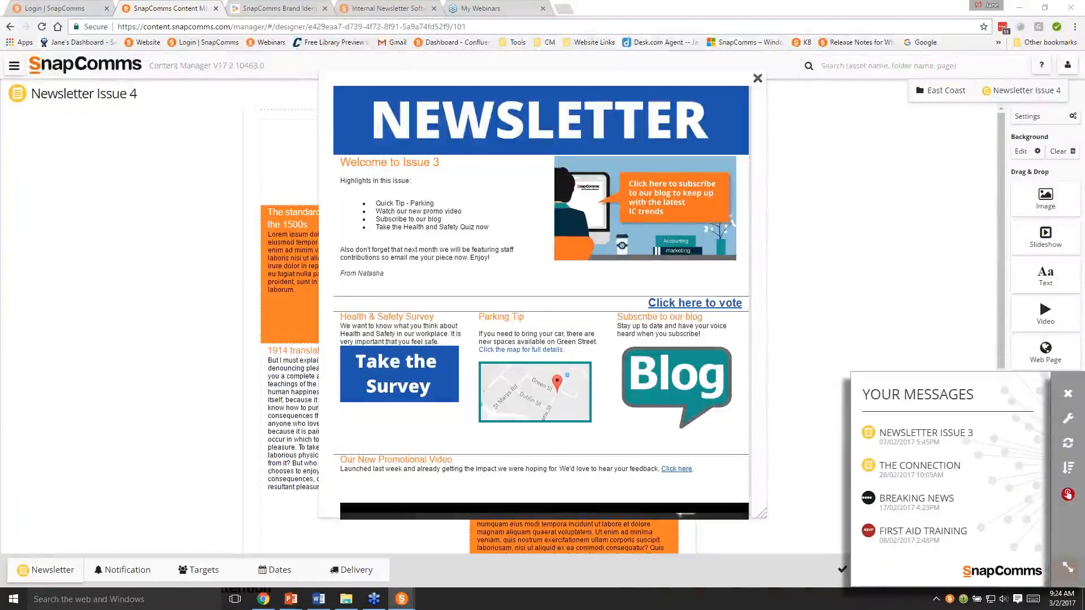
pyautogui.scroll(-3, 730, 460)
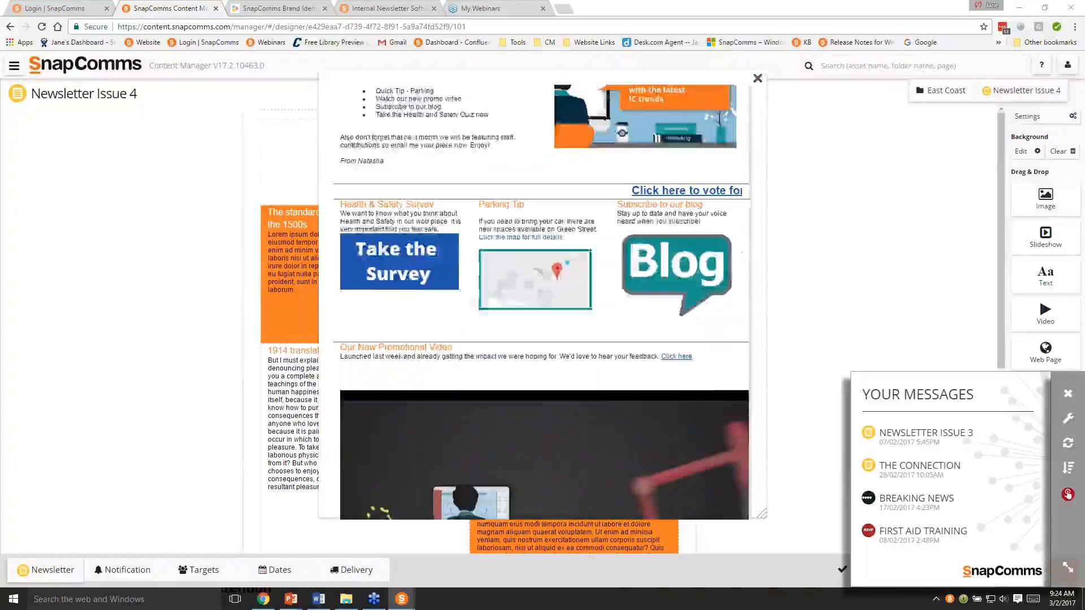
pyautogui.click(757, 79)
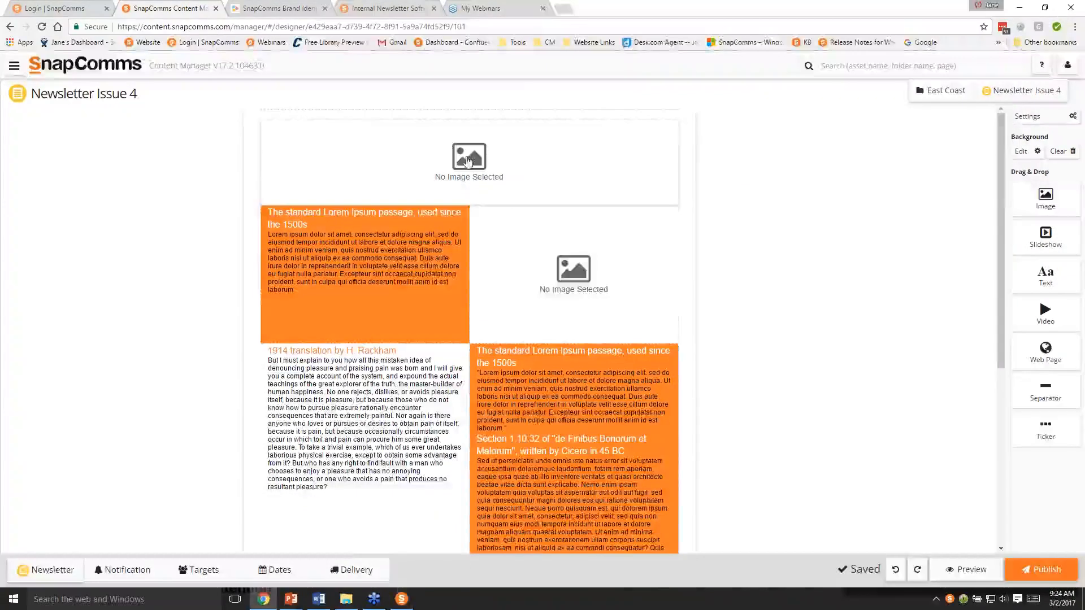
# - Upload Newsletter.png from the NEWSLETTER images folder into the empty header image block
pyautogui.doubleClick(468, 162)
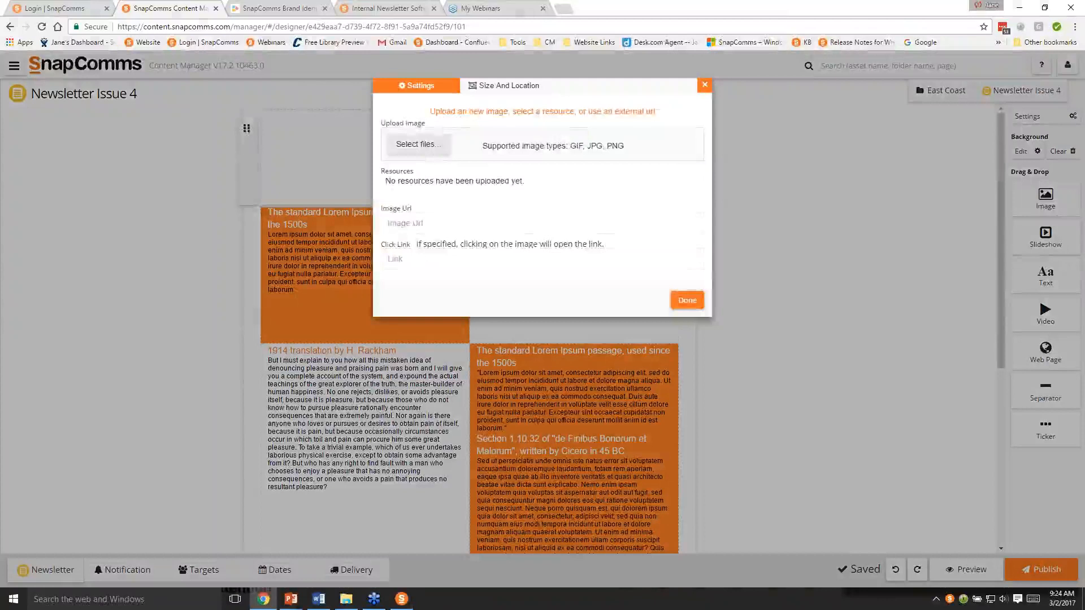
pyautogui.click(418, 145)
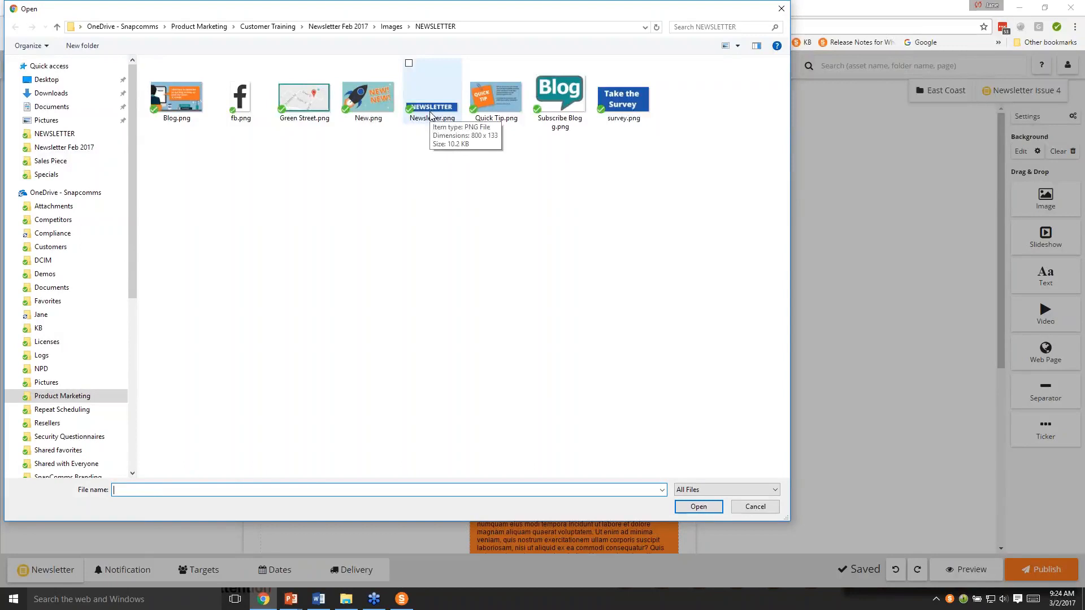
pyautogui.click(431, 115)
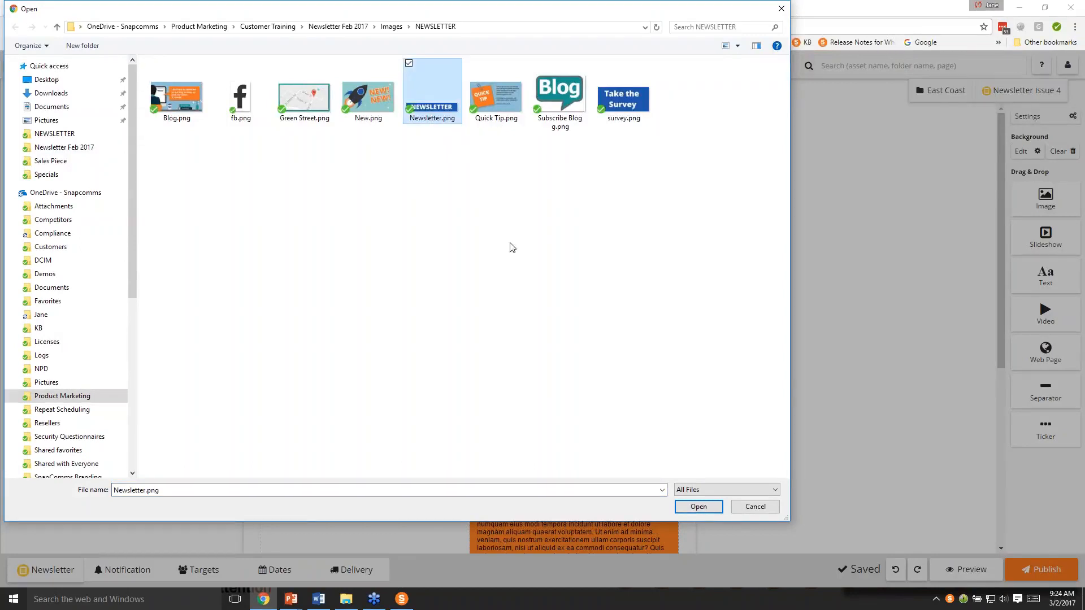
pyautogui.click(693, 507)
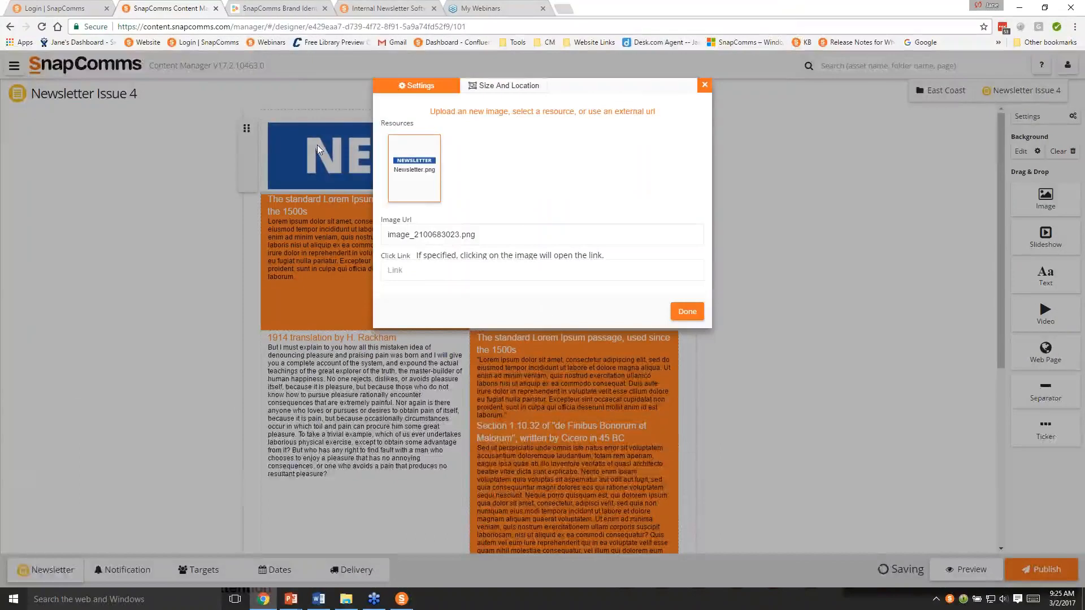
pyautogui.click(682, 317)
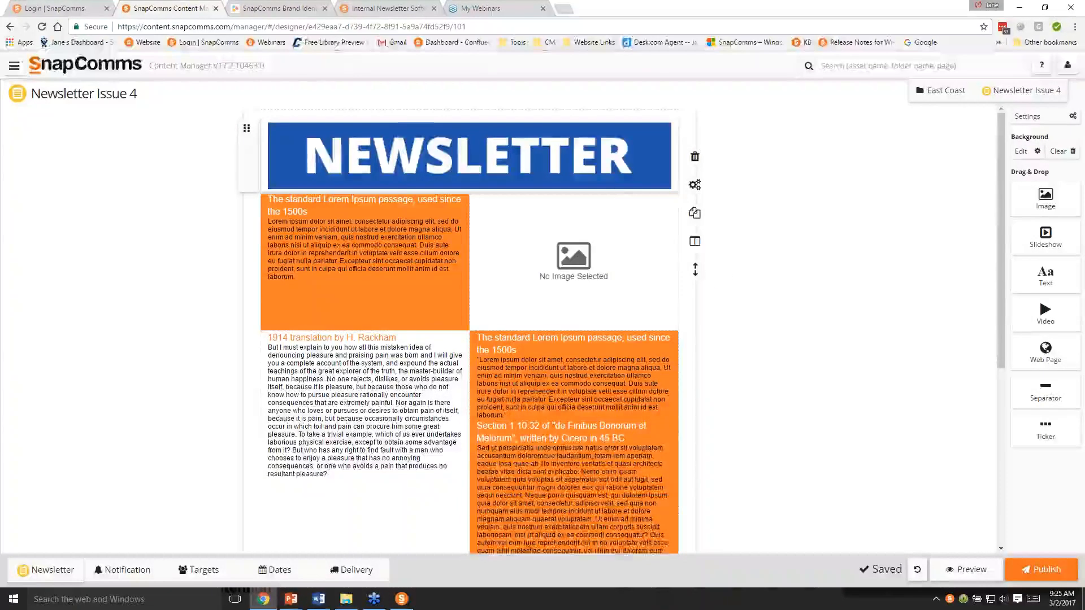
pyautogui.moveTo(618, 193); pyautogui.dragTo(576, 192)
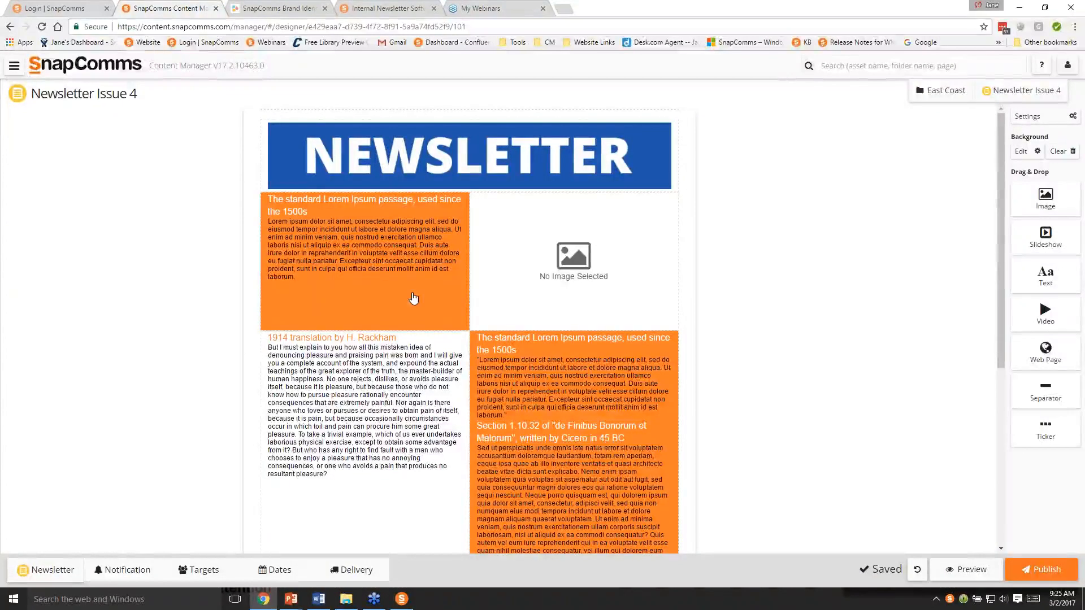
# - Delete the orange text blocks and move the 1914 translation text block to the left of the empty image block beneath the header
pyautogui.click(358, 285)
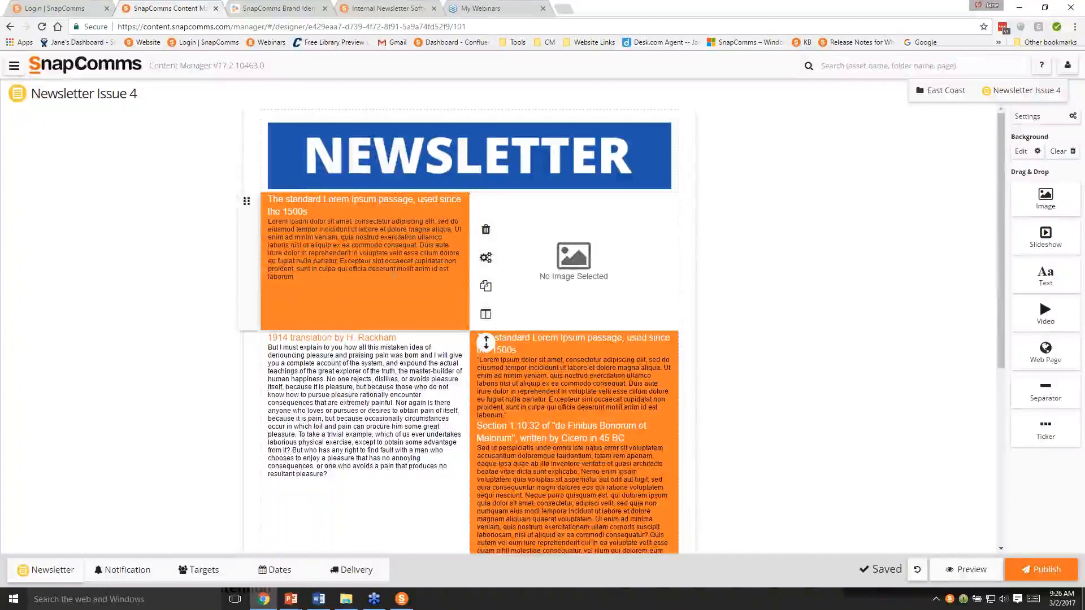
pyautogui.click(486, 231)
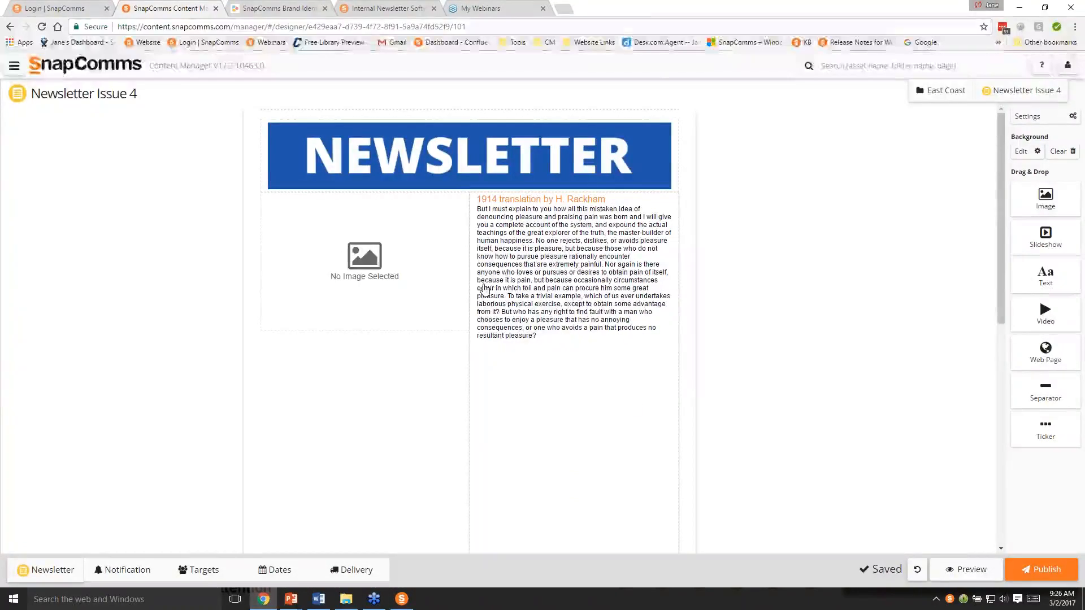
pyautogui.click(511, 236)
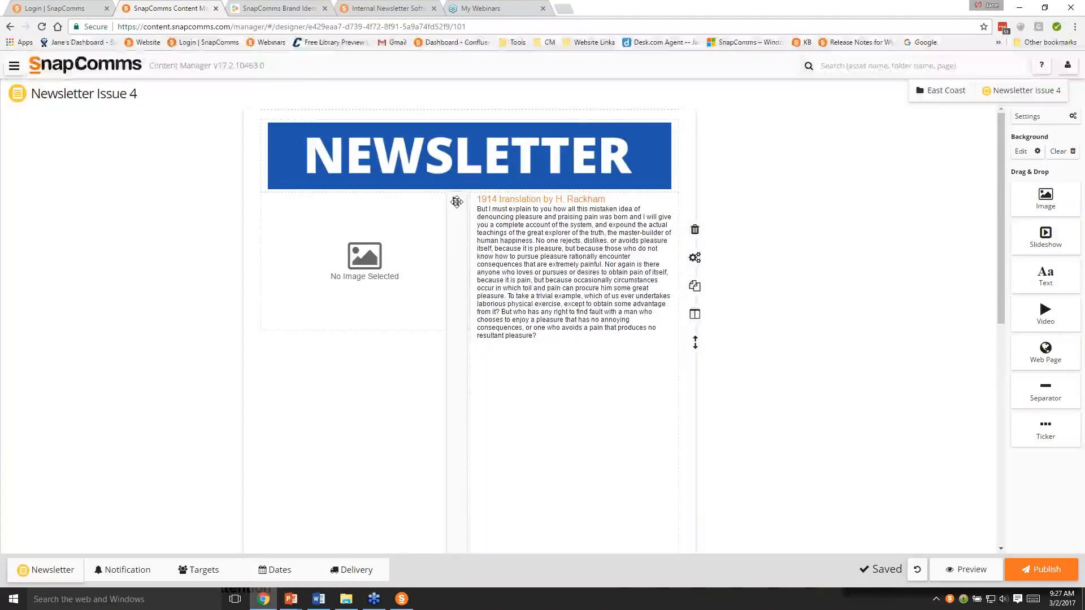
pyautogui.moveTo(453, 201); pyautogui.dragTo(269, 198)
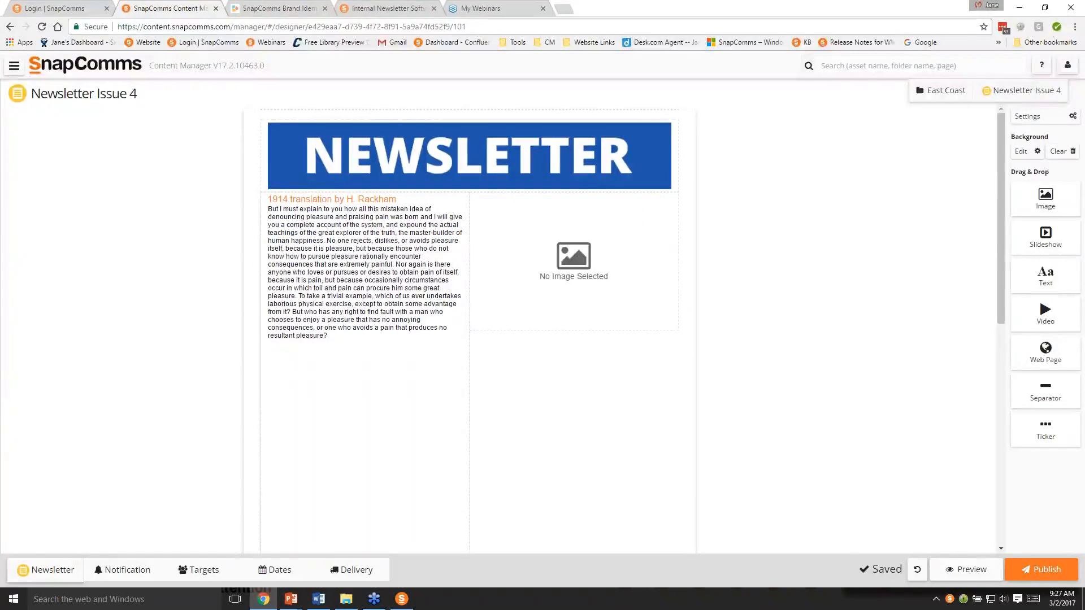
# - Replace the text block's heading with "Welcome to Issue 4" and add an empty line below it
pyautogui.click(397, 199)
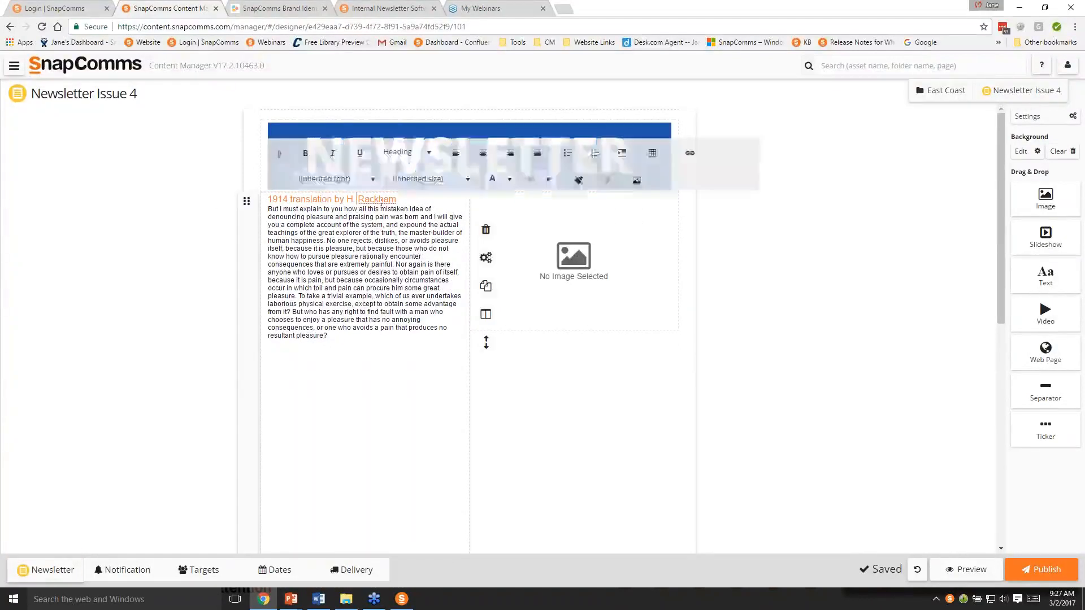
pyautogui.moveTo(397, 199); pyautogui.dragTo(268, 199)
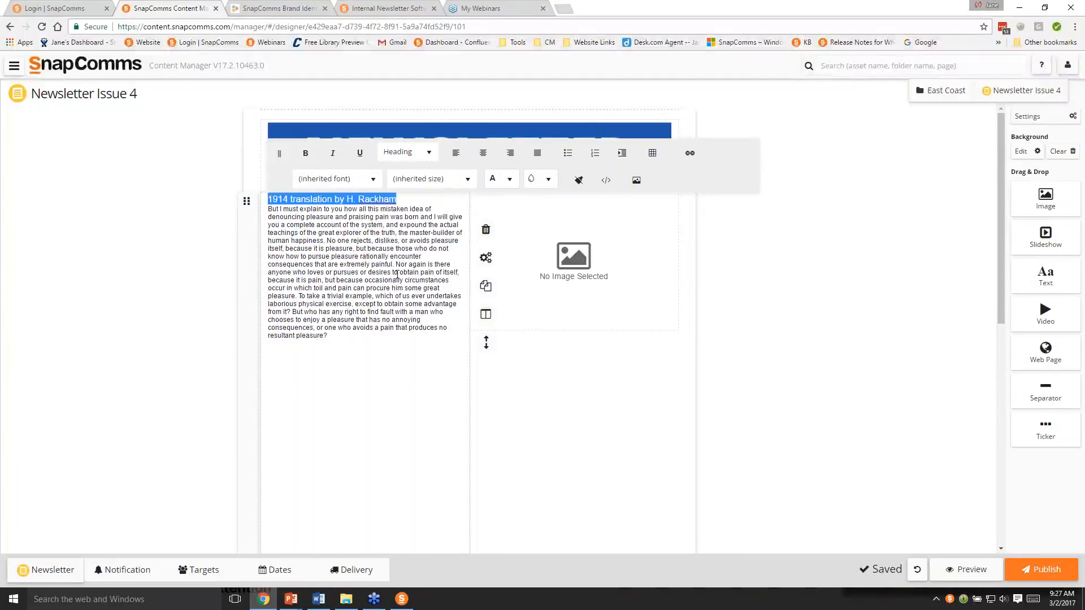
pyautogui.write('Welcom')
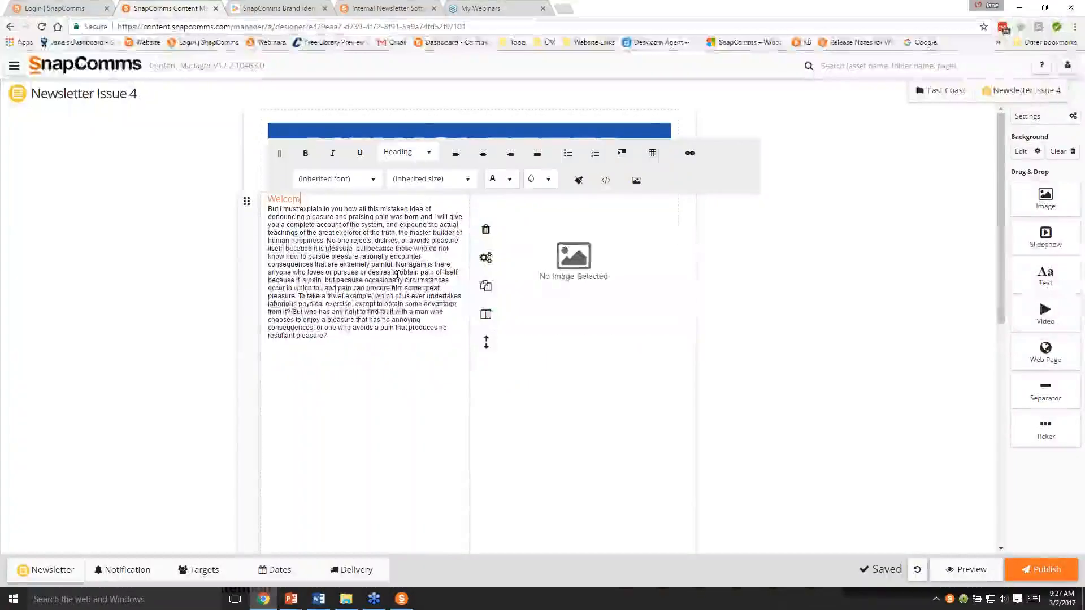
pyautogui.write('e to Issue 4')
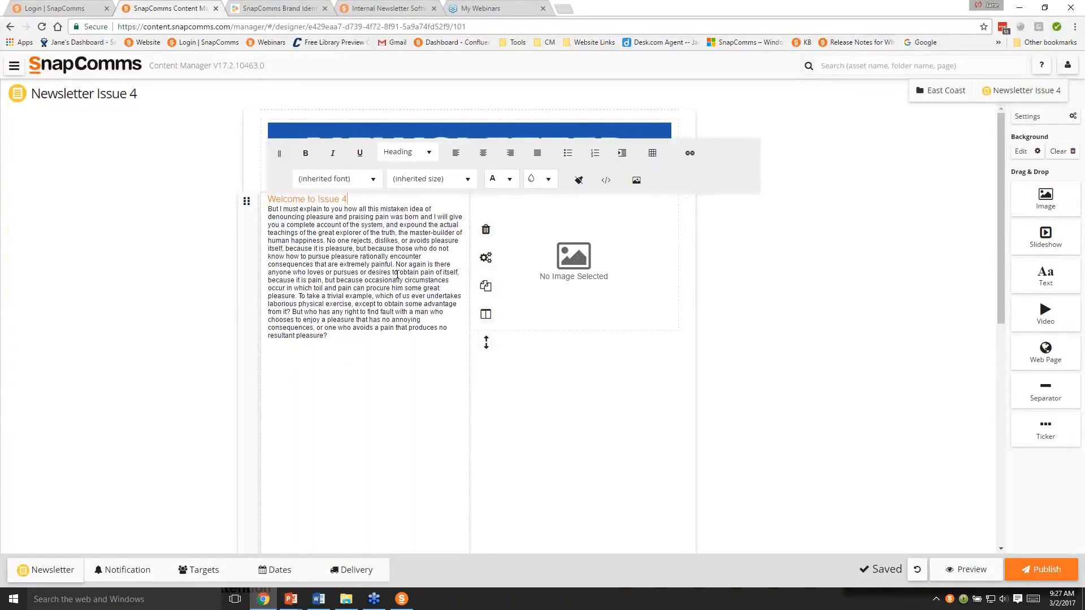
pyautogui.press('Return')
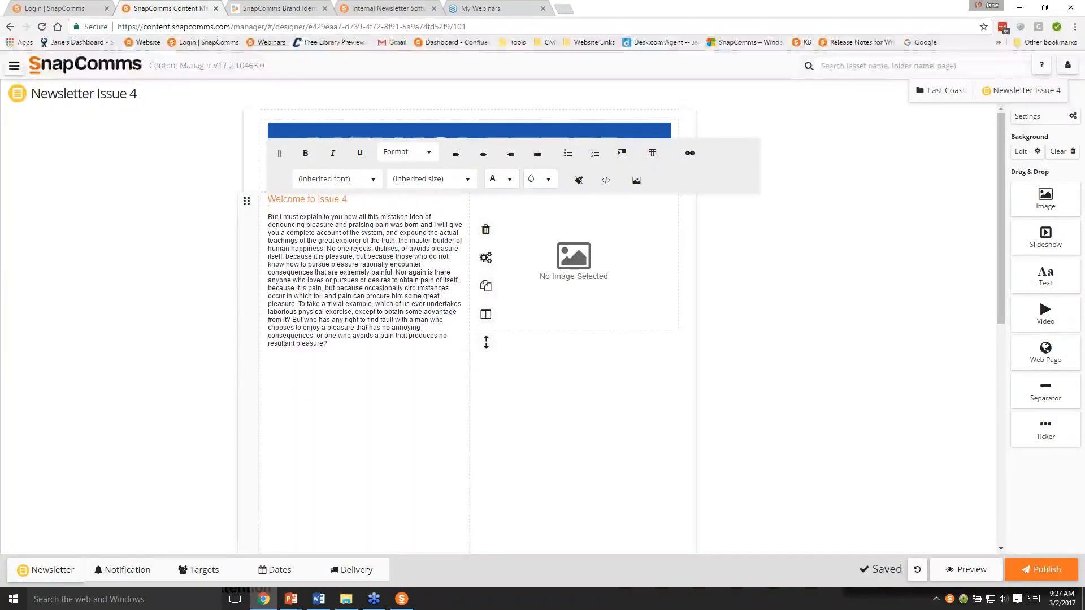
# - Replace the placeholder body text with the issue highlights copied from the Word notes, and add a blank line above the sign-off
pyautogui.hotkey('alt', 'Tab')
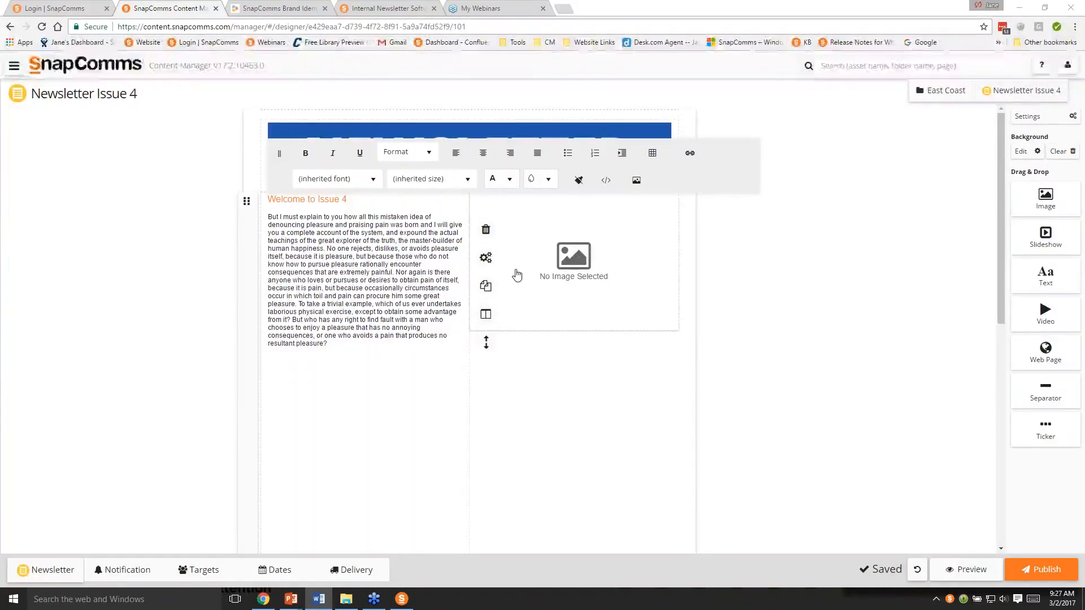
pyautogui.click(416, 265)
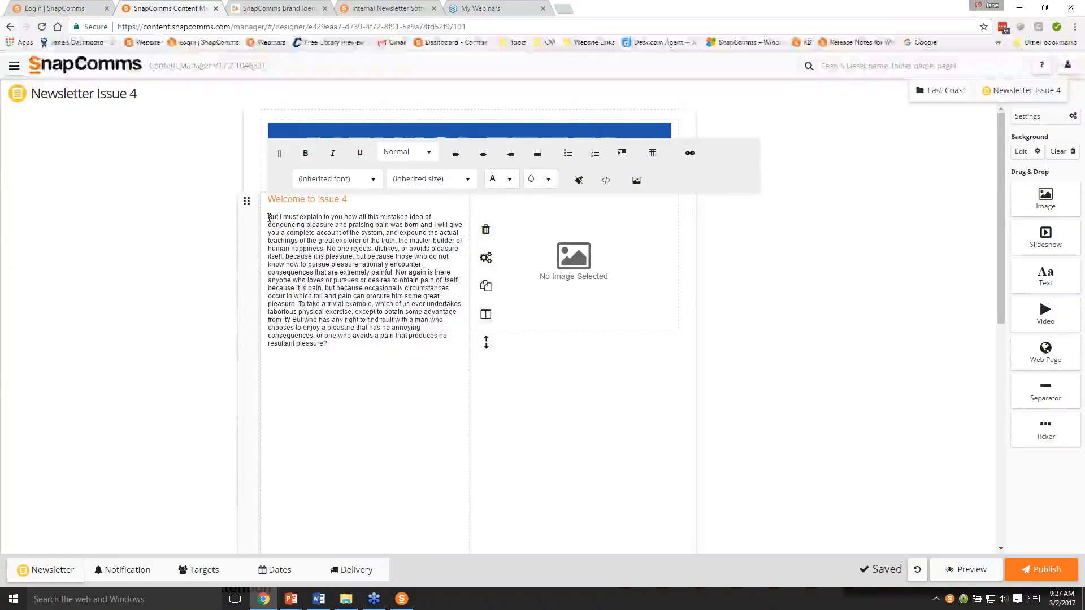
pyautogui.moveTo(269, 217); pyautogui.dragTo(392, 356)
pyautogui.press('BackSpace')
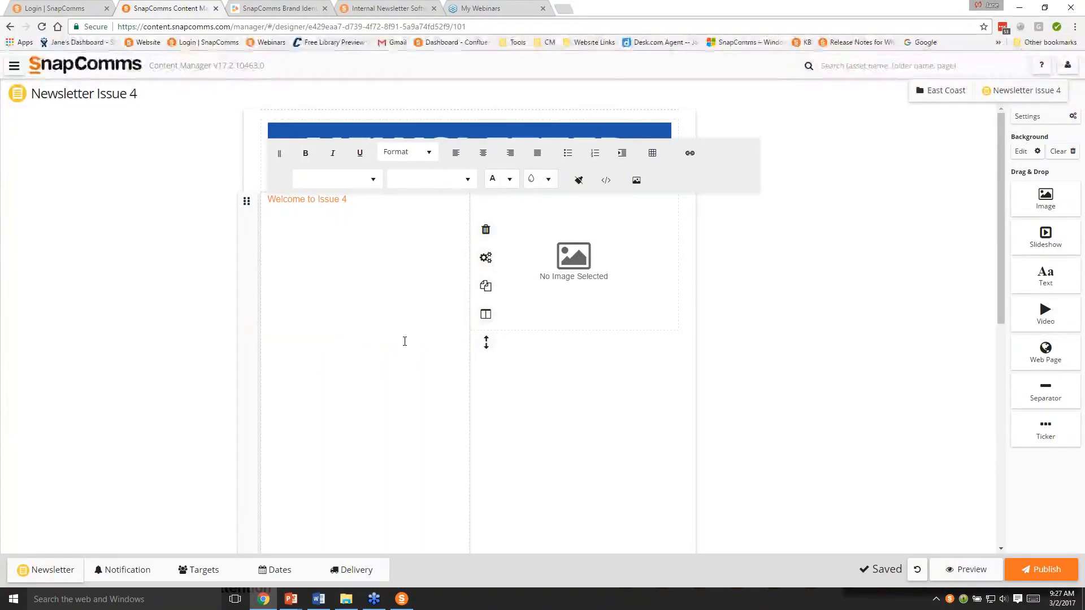
pyautogui.write("Highlights in this issue: Quick Tip - Parking Watch our new promo video Subscribe to our blog Take the Health and Safety Quiz now Also don't forget that next month we will be featuring staff contributions so email me your piece now. Enjoy! From Natasha")
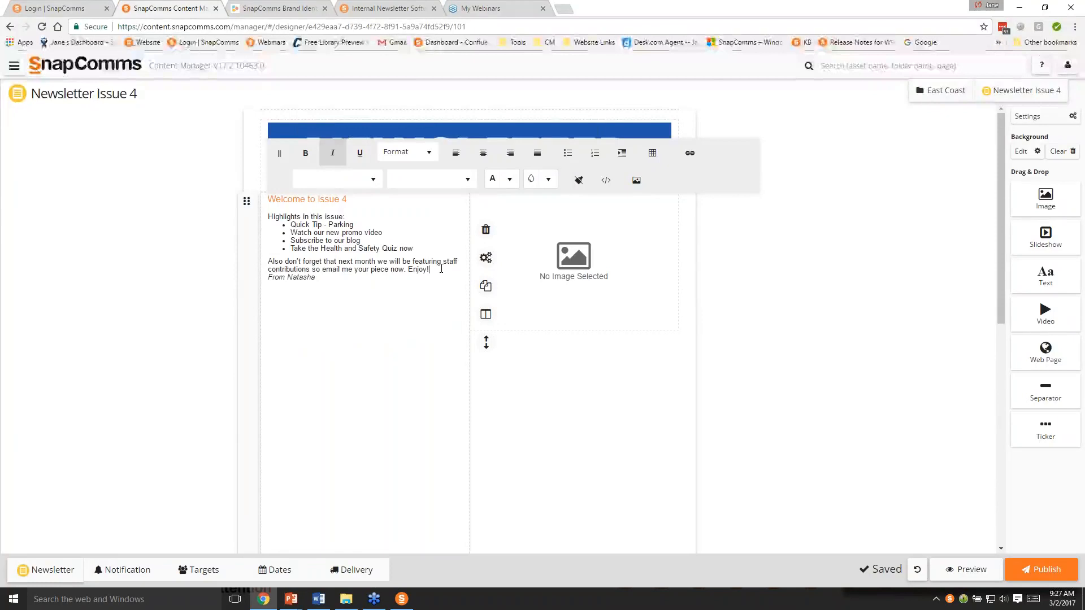
pyautogui.press('Return')
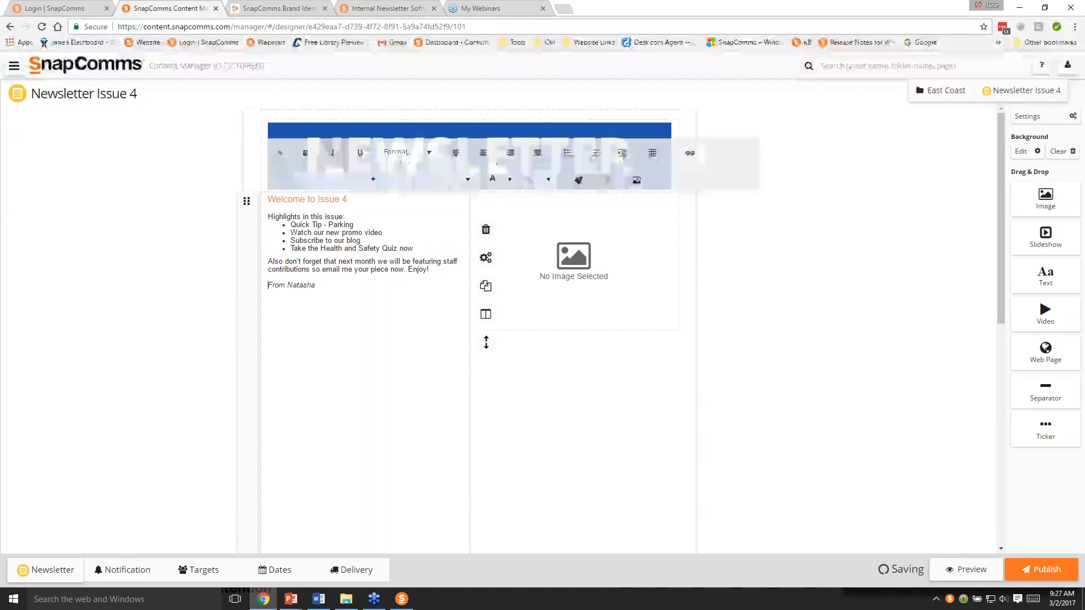
# - Change the text color of the italic sign-off line under the welcome text to pink, #ff00b7
pyautogui.moveTo(267, 285); pyautogui.dragTo(318, 287)
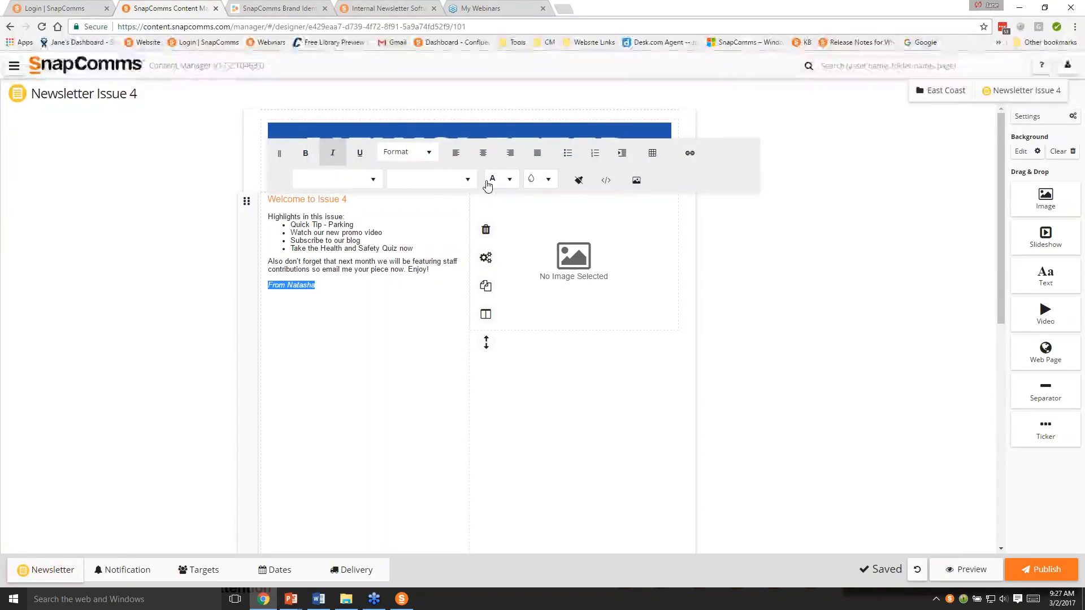
pyautogui.click(509, 179)
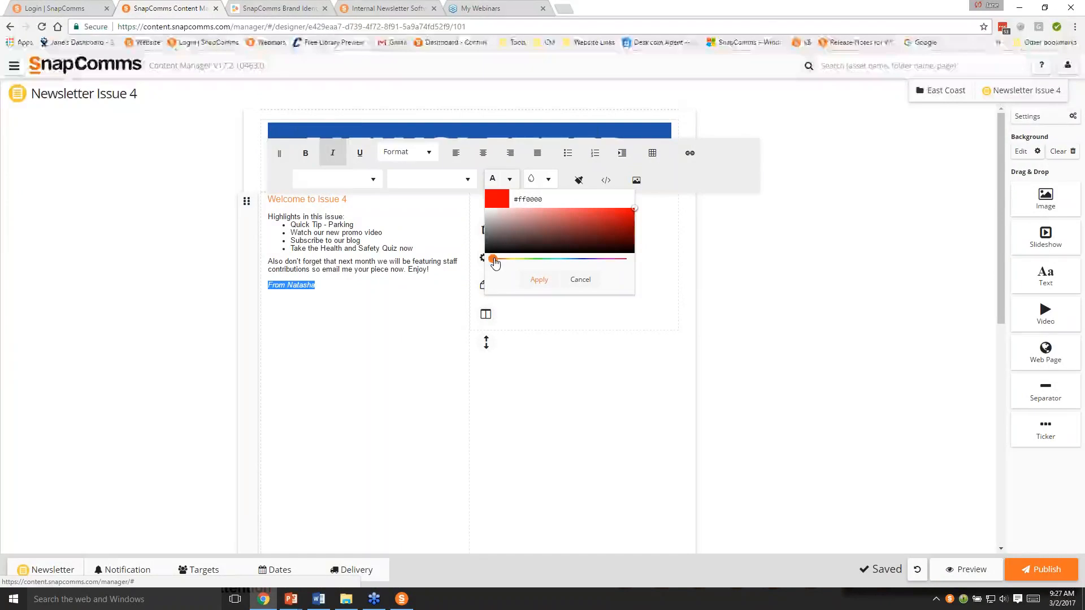
pyautogui.moveTo(493, 259); pyautogui.dragTo(609, 259)
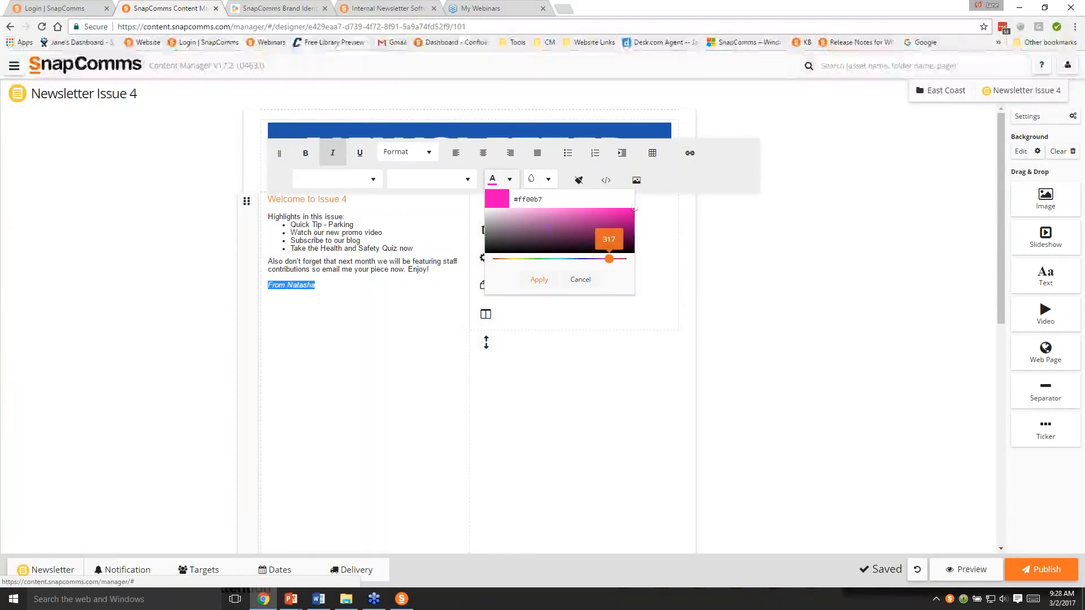
pyautogui.click(538, 280)
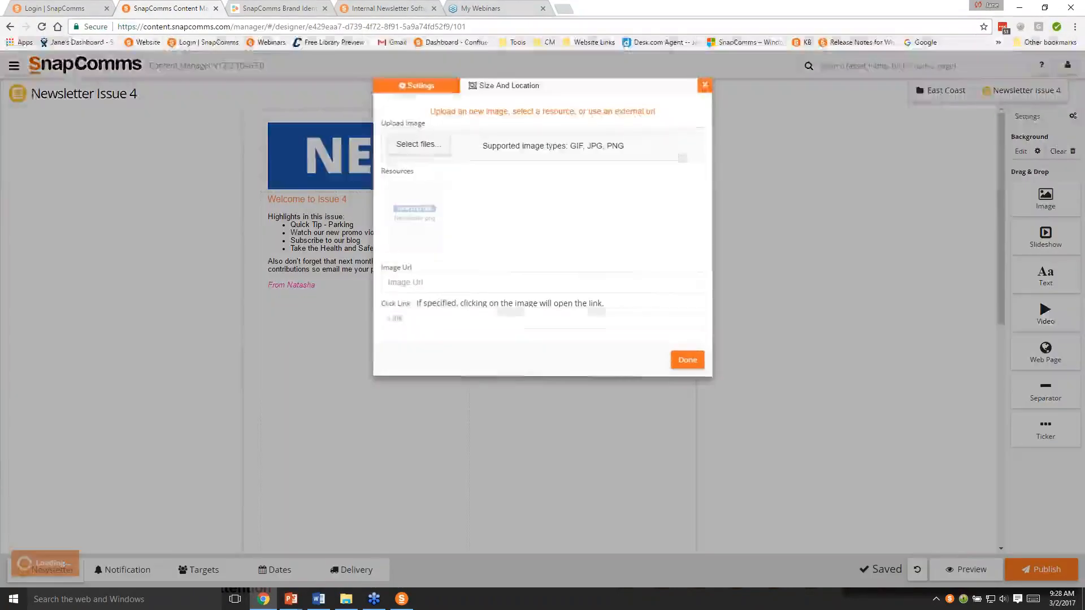
pyautogui.click(704, 86)
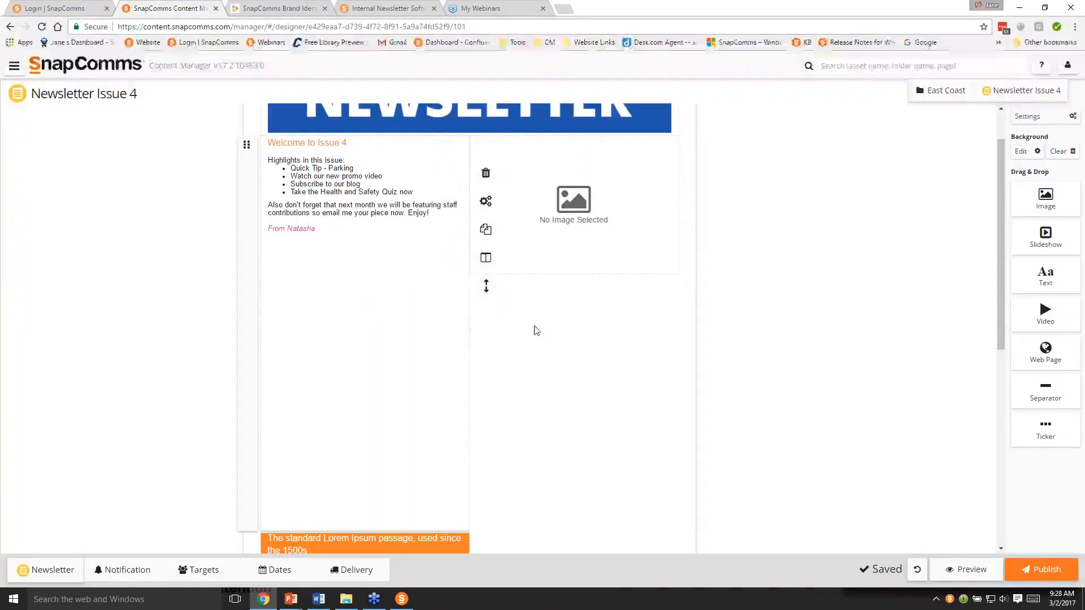
# - Size the welcome text block to its content and delete the empty image block beside it
pyautogui.click(487, 289)
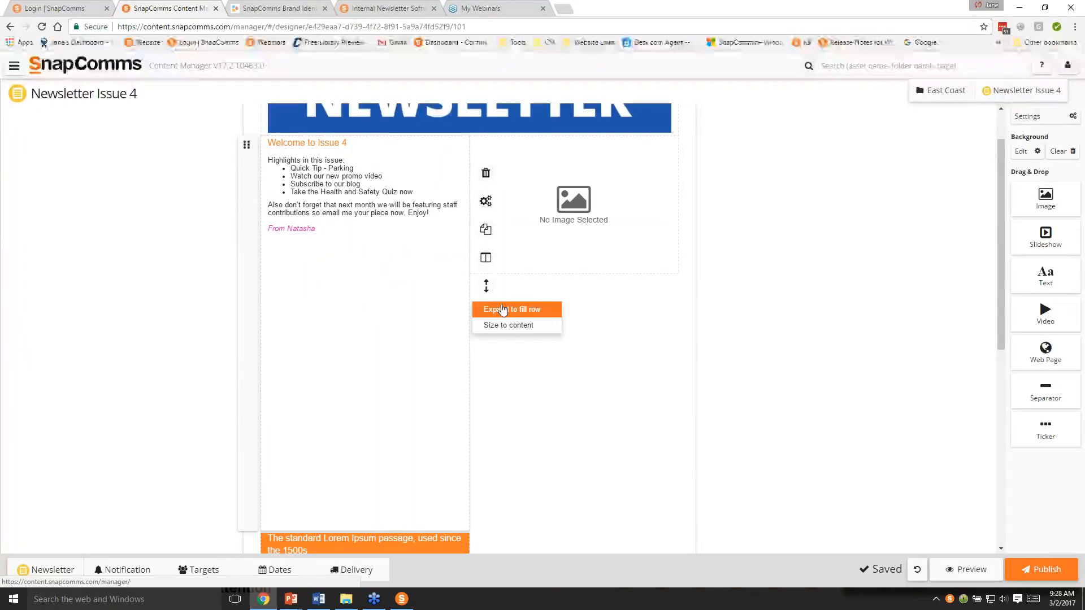
pyautogui.click(511, 334)
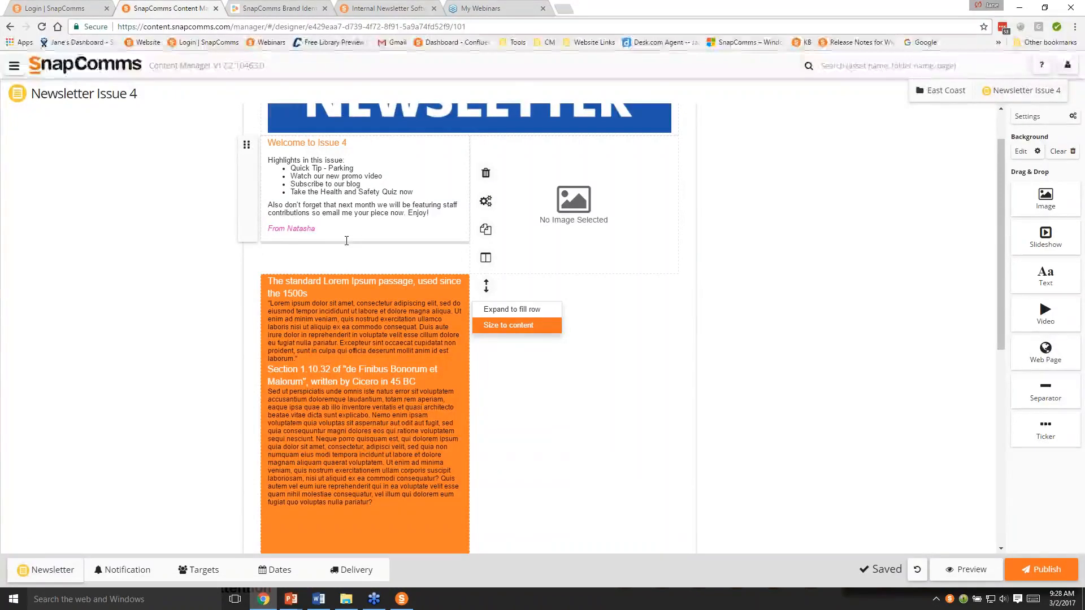
pyautogui.click(571, 203)
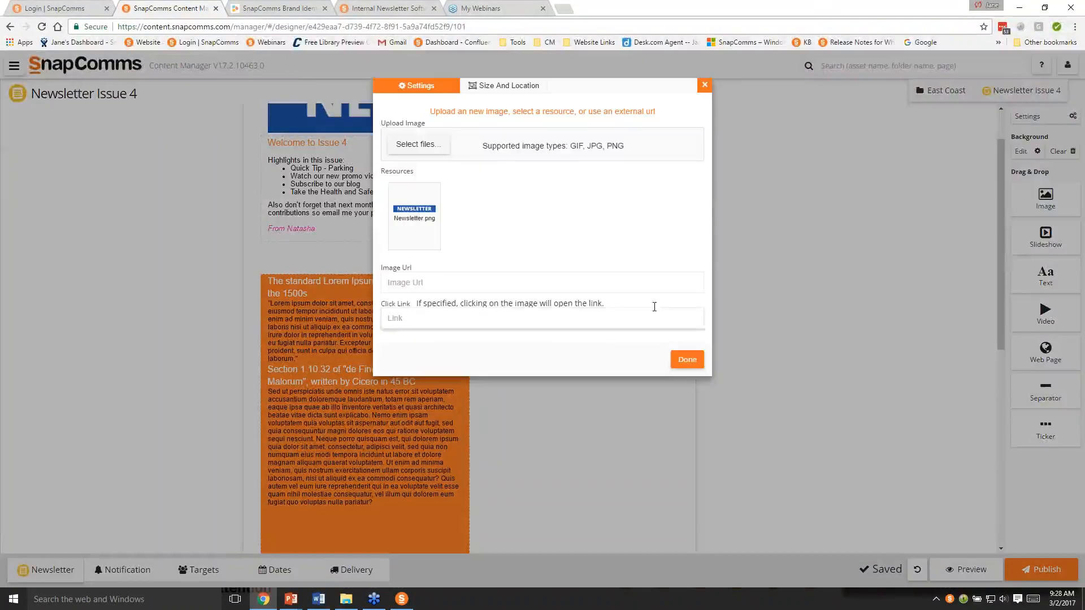
pyautogui.click(687, 359)
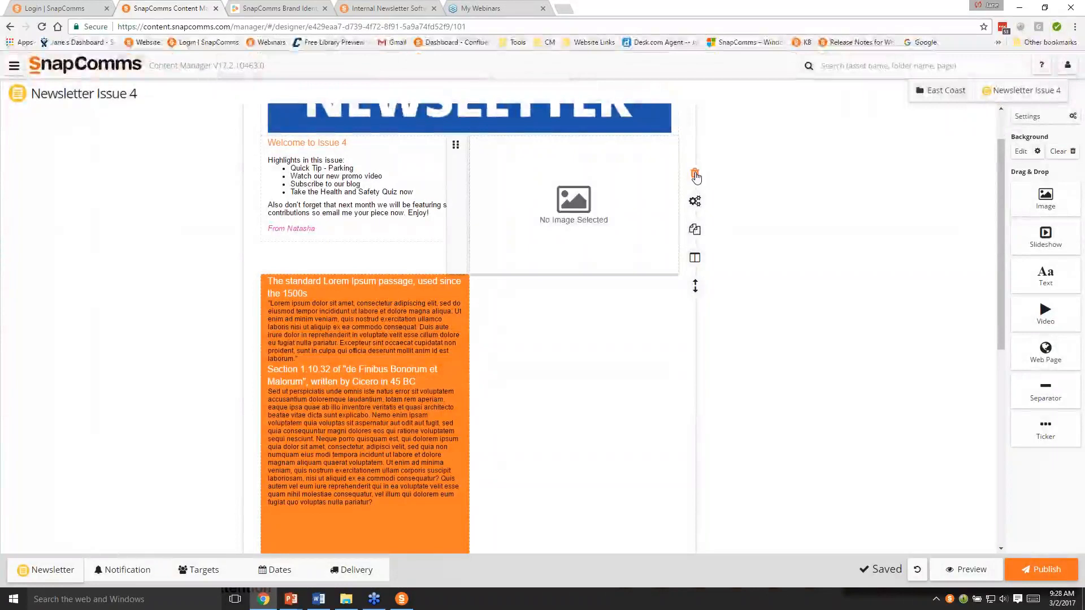
pyautogui.click(695, 175)
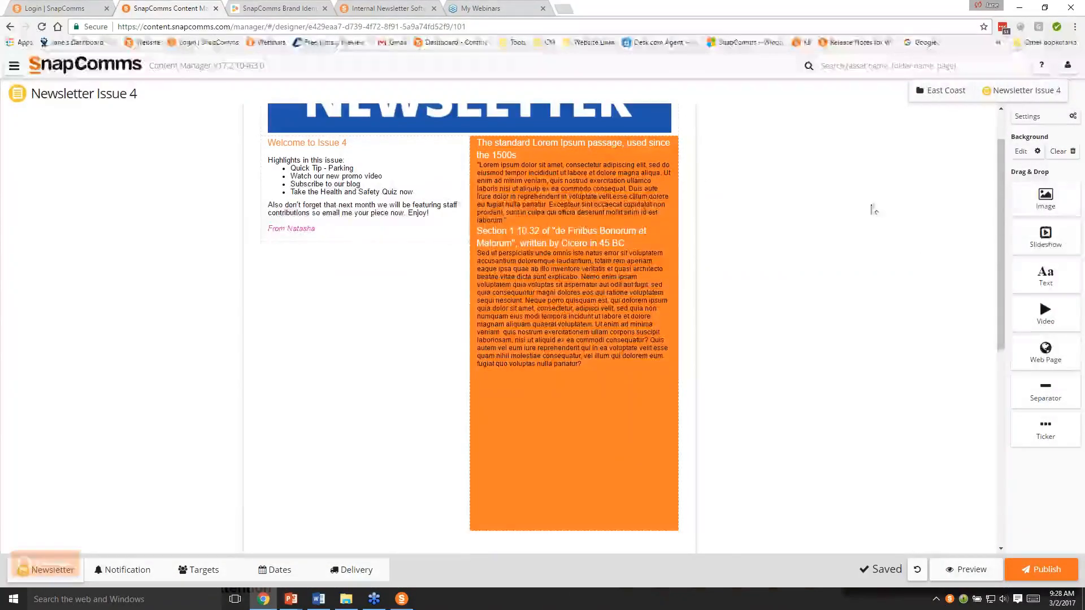
# - Add a slideshow block beside the welcome text and upload Blog.png, New.png and Quick Tip.png from the NEWSLETTER folder into it
pyautogui.moveTo(1045, 237); pyautogui.dragTo(502, 271)
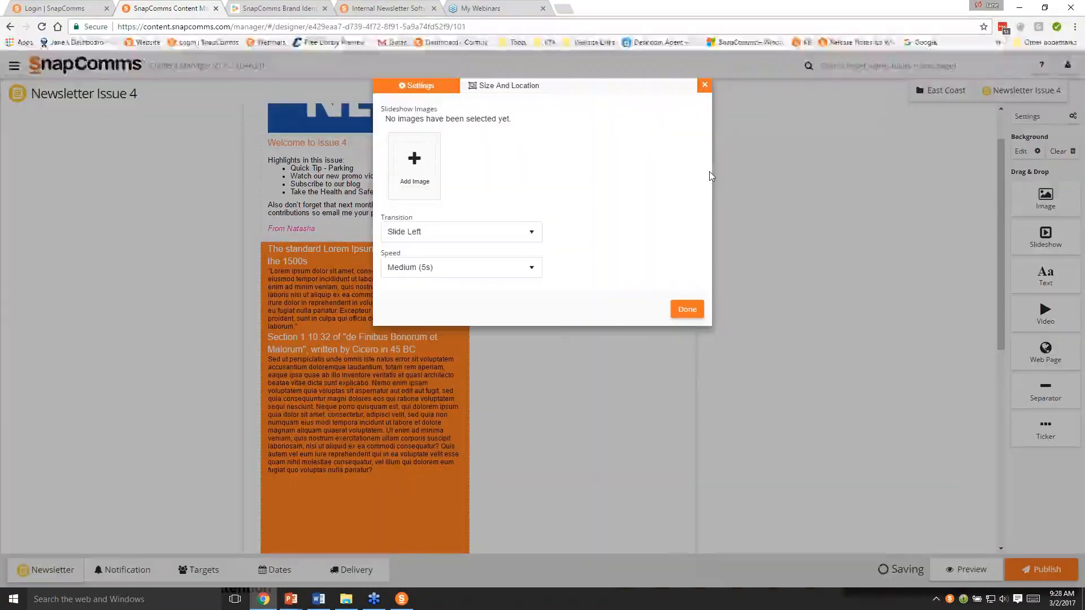
pyautogui.click(687, 310)
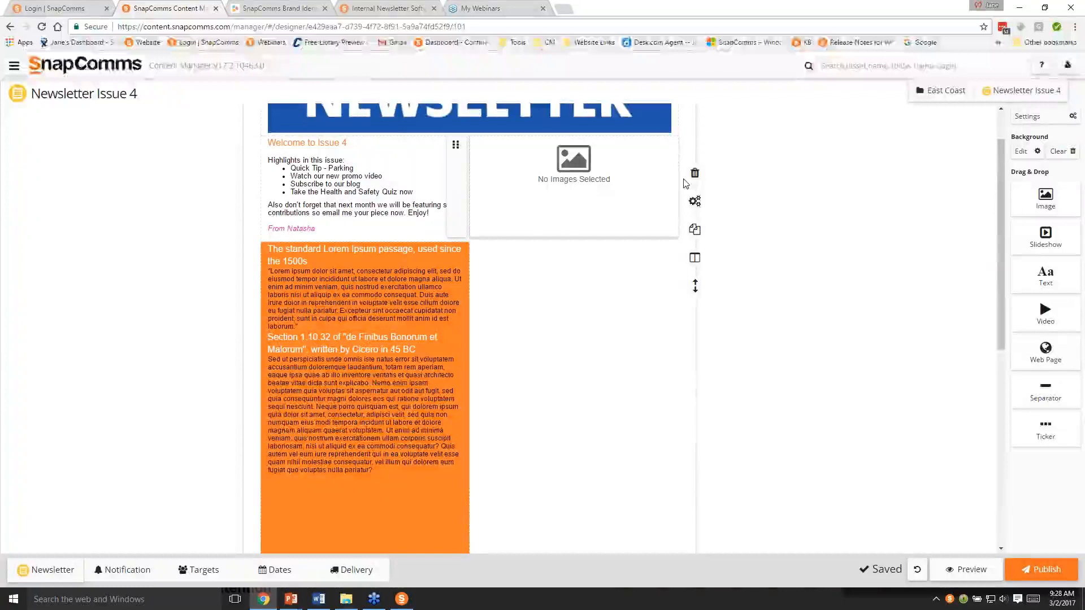
pyautogui.click(700, 204)
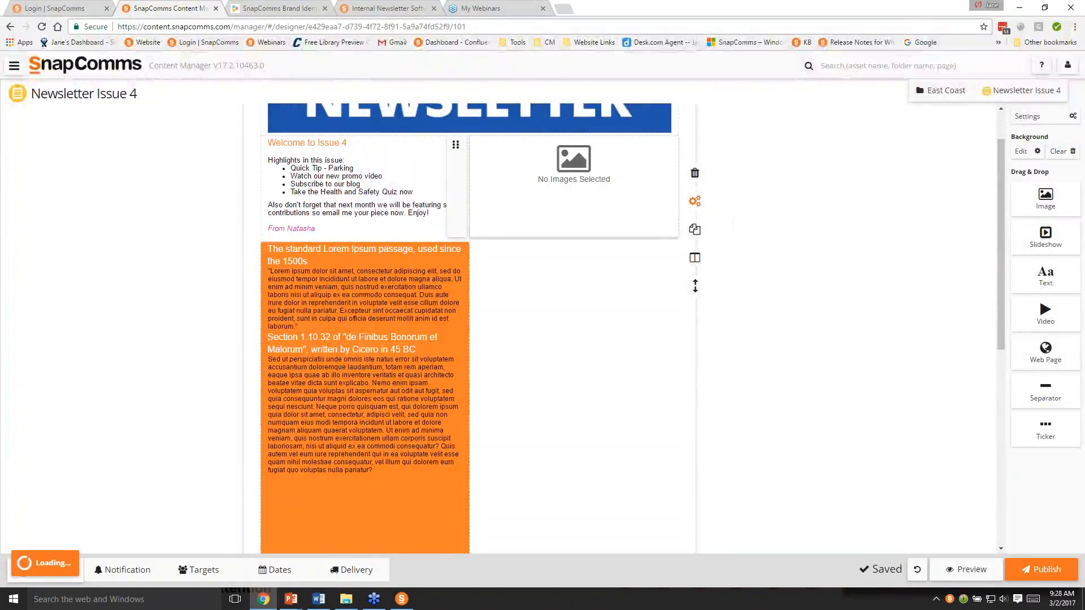
pyautogui.click(426, 158)
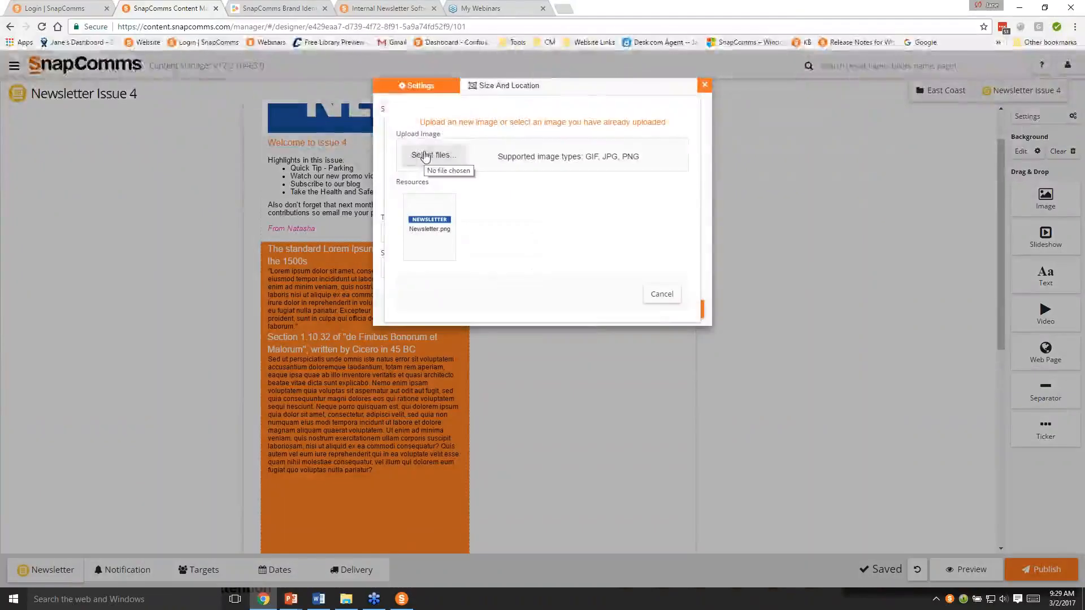
pyautogui.click(427, 156)
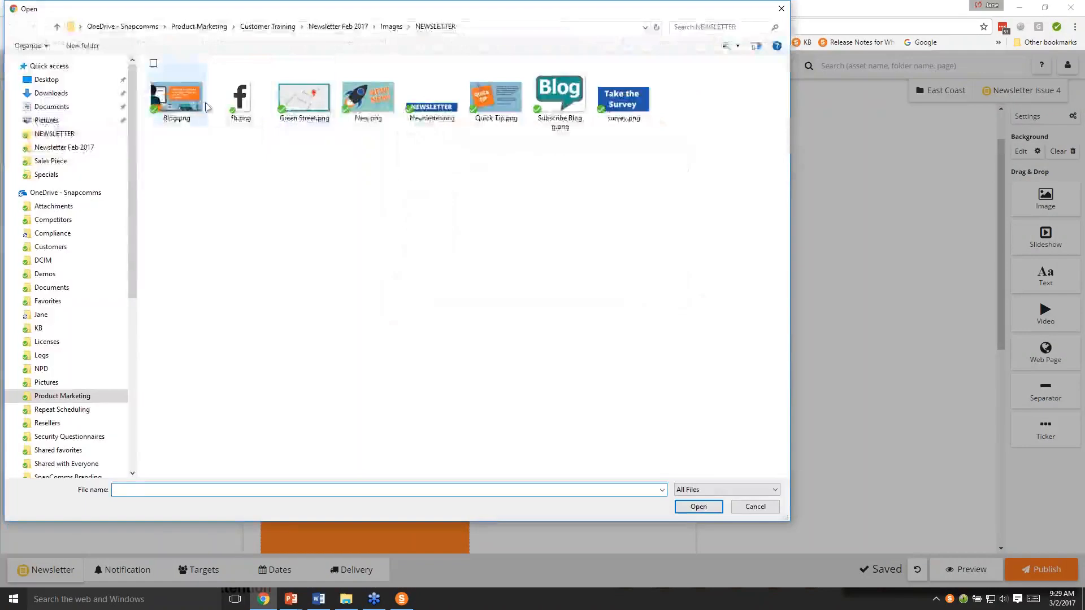
pyautogui.click(176, 94)
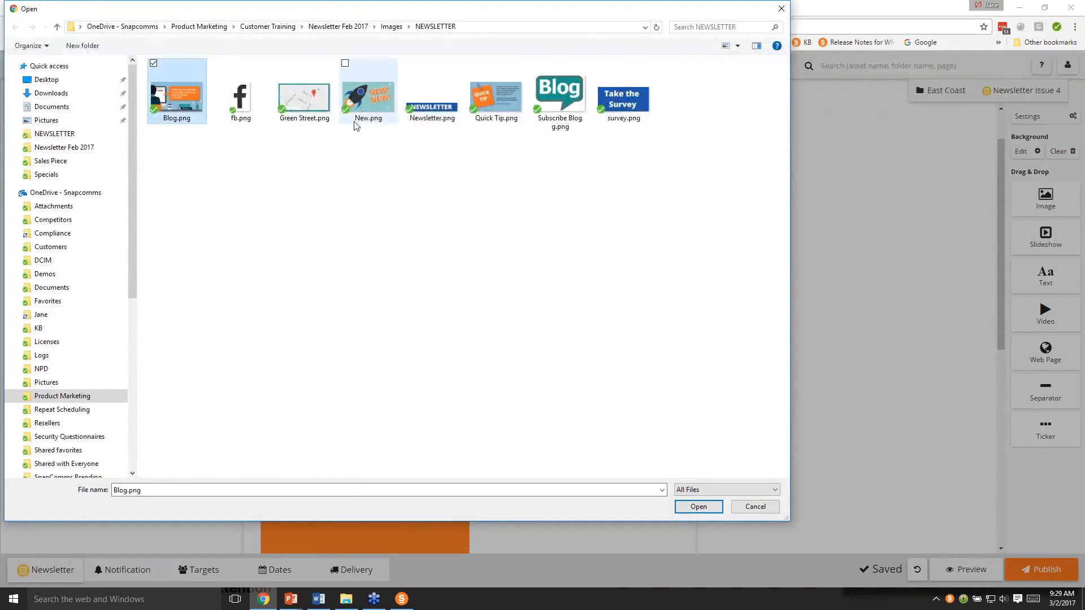
pyautogui.keyDown('ctrl'); pyautogui.click(366, 108); pyautogui.keyUp('ctrl')
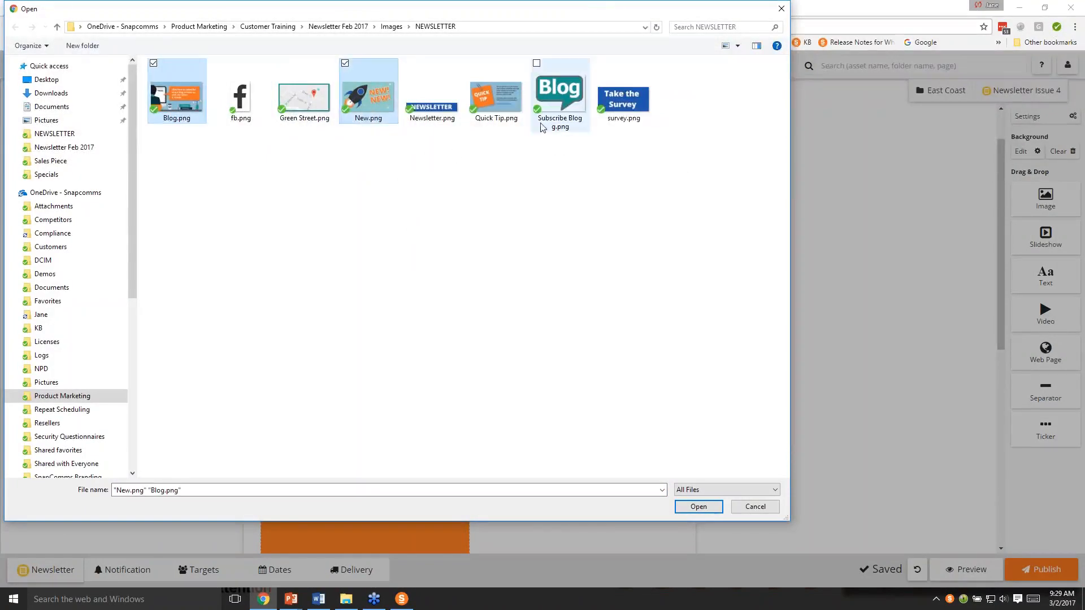
pyautogui.keyDown('ctrl'); pyautogui.click(515, 118); pyautogui.keyUp('ctrl')
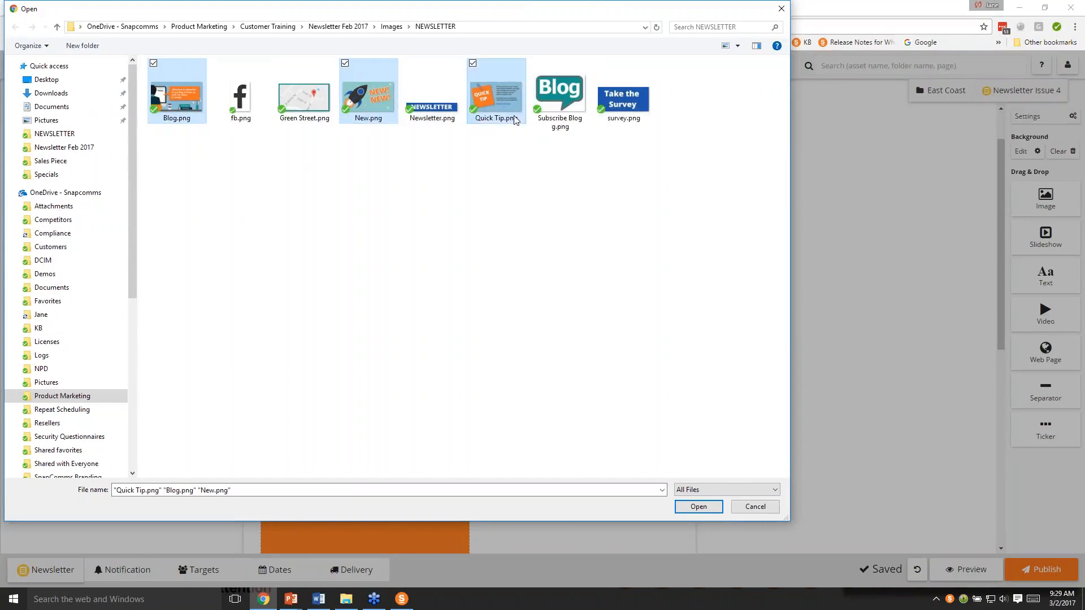
pyautogui.click(699, 507)
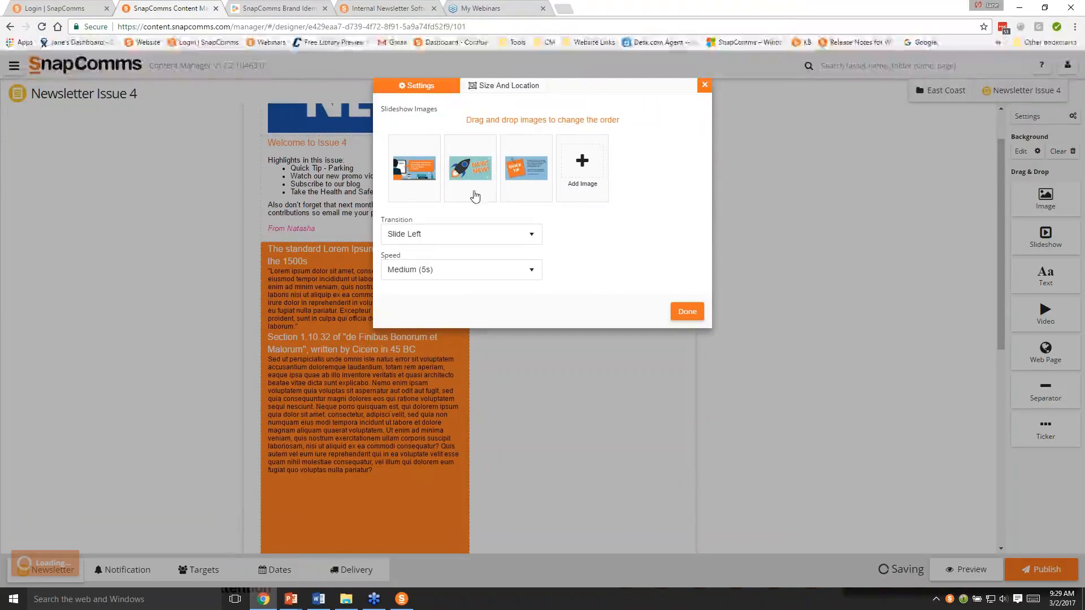
# - Put the Quick Tip image second in the slideshow with a Slide Down transition, and expand the block to fill its row
pyautogui.moveTo(524, 178); pyautogui.dragTo(446, 177)
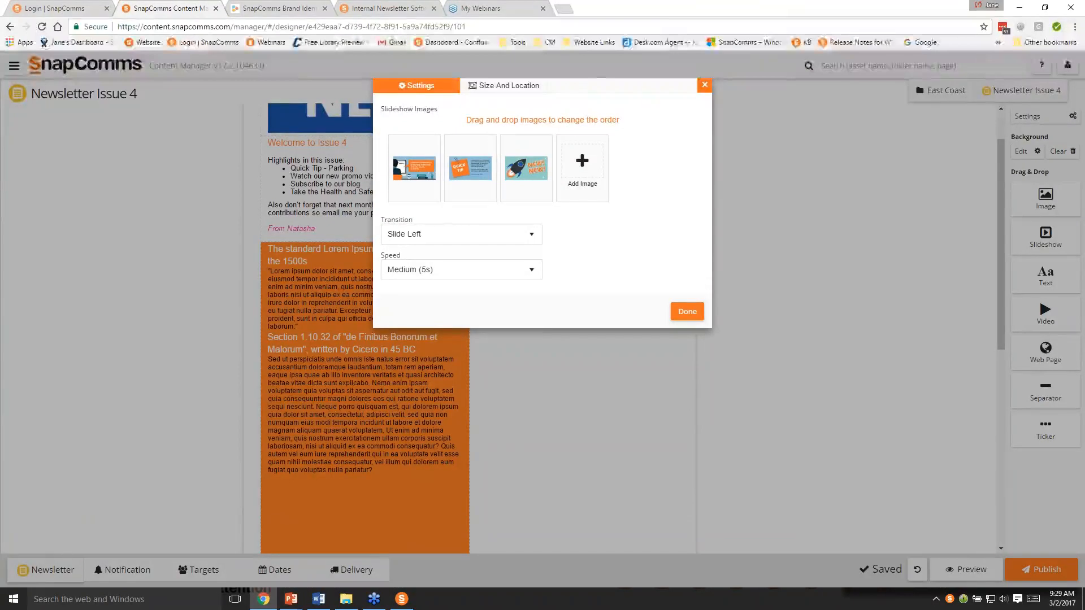
pyautogui.click(422, 242)
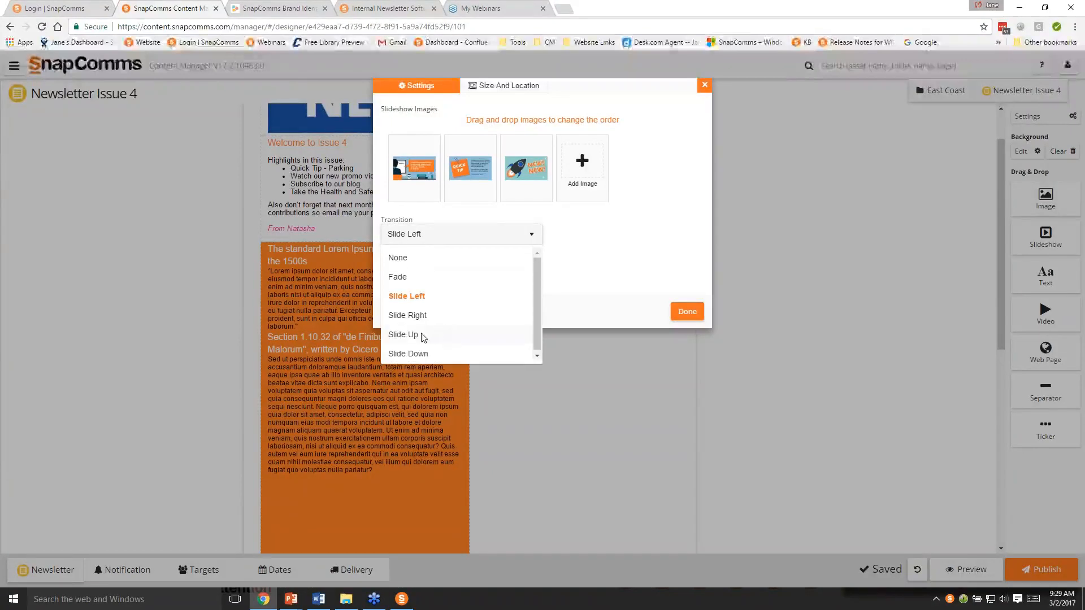
pyautogui.click(417, 353)
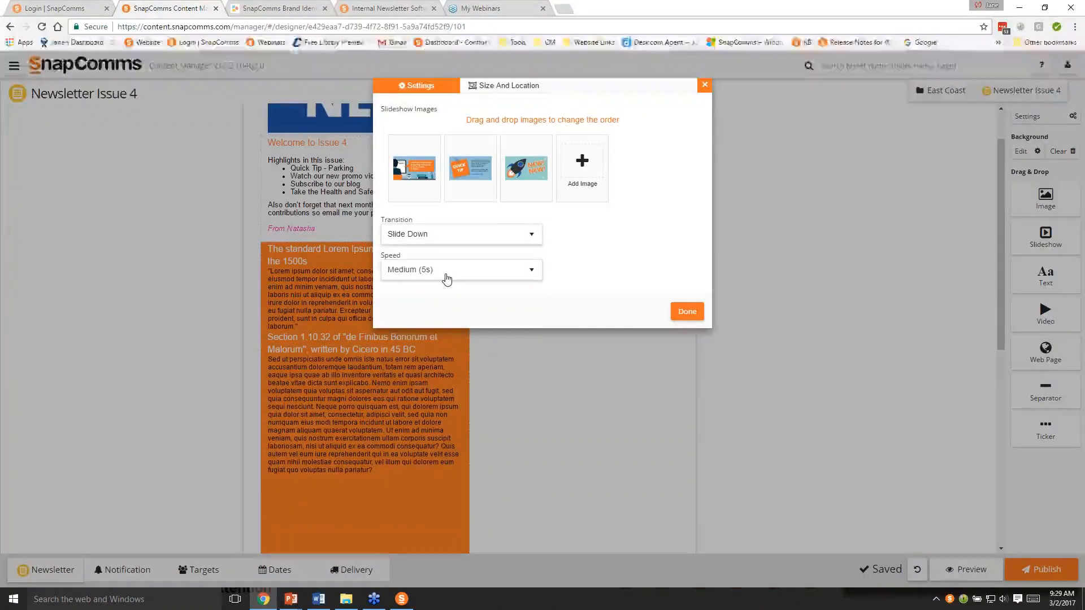
pyautogui.click(447, 278)
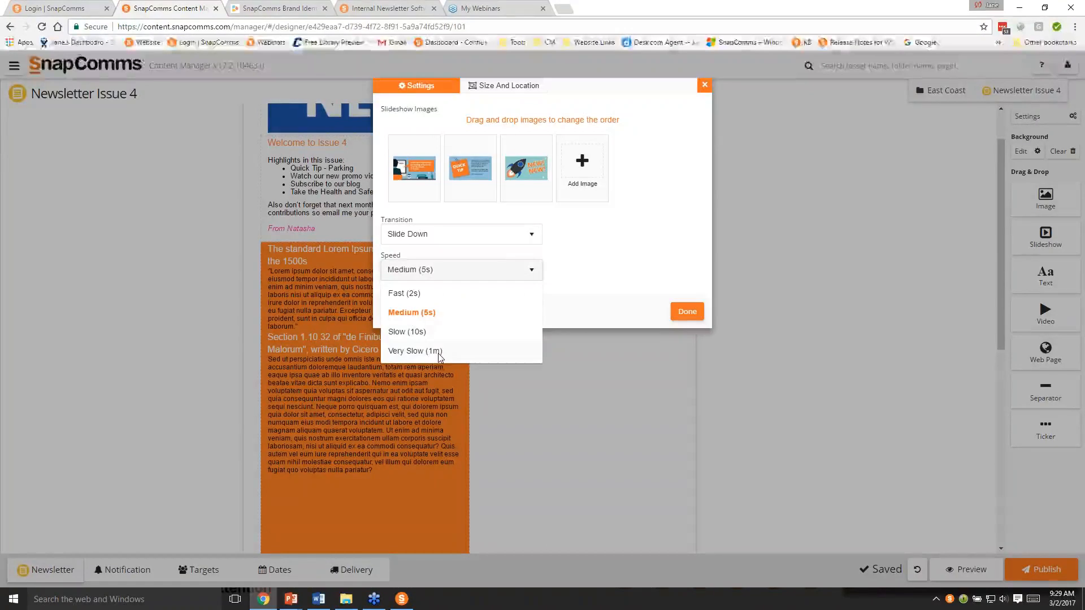
pyautogui.click(444, 273)
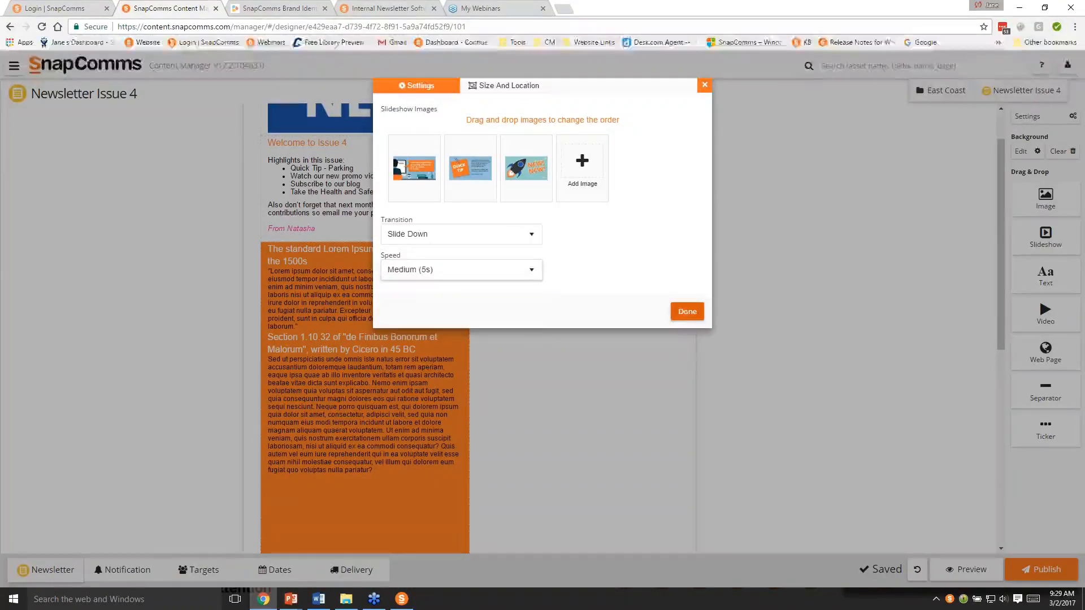
pyautogui.click(687, 312)
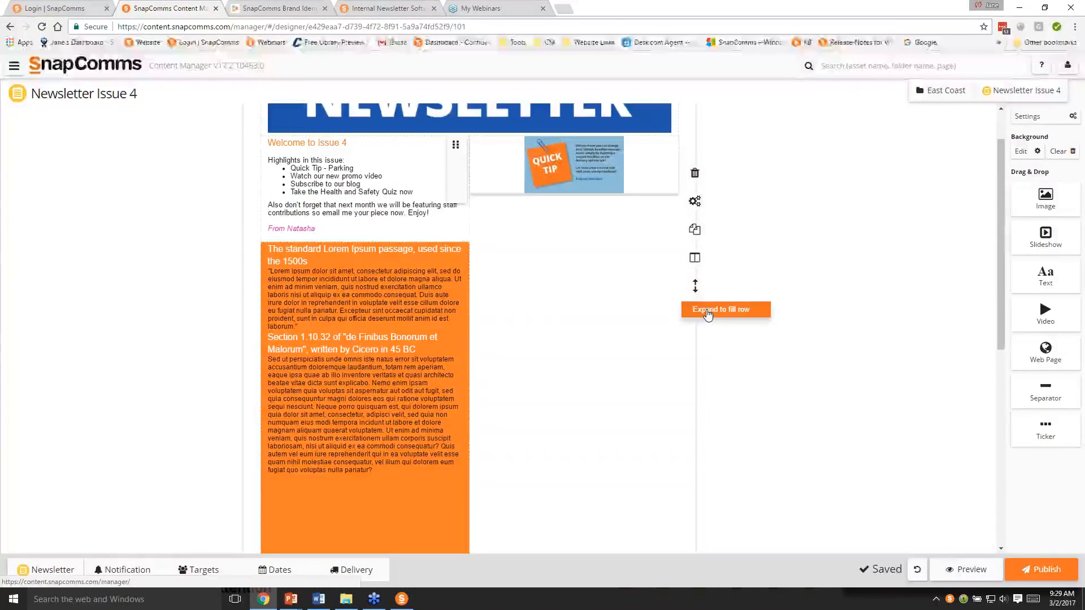
pyautogui.click(707, 313)
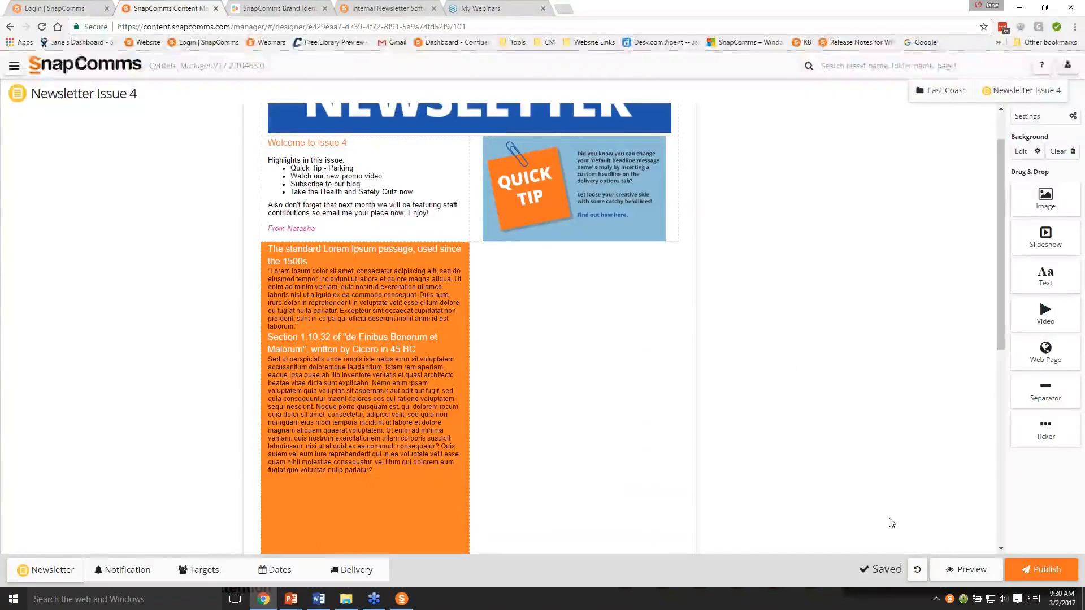
# - Add a separator between the welcome row and the orange text block, and set its height to 3
pyautogui.moveTo(1062, 394); pyautogui.dragTo(540, 302)
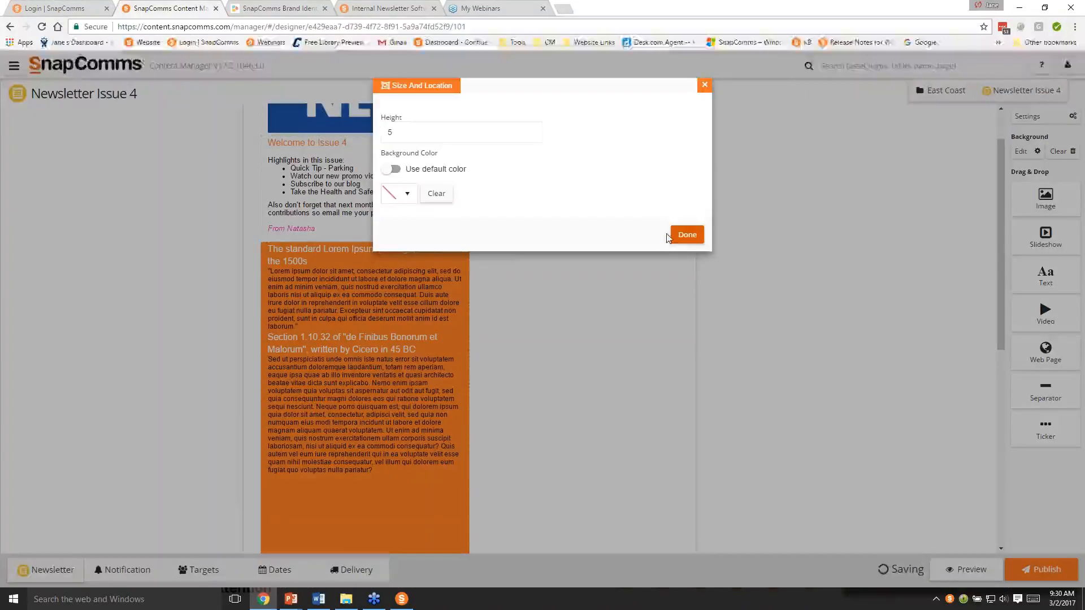
pyautogui.click(687, 236)
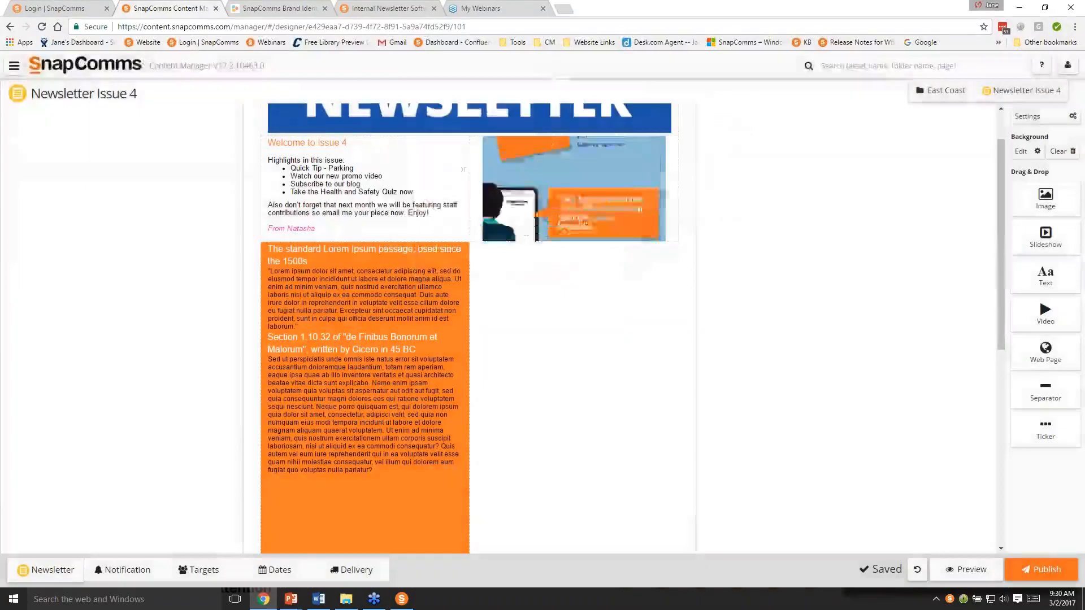
pyautogui.moveTo(1009, 405); pyautogui.dragTo(444, 273)
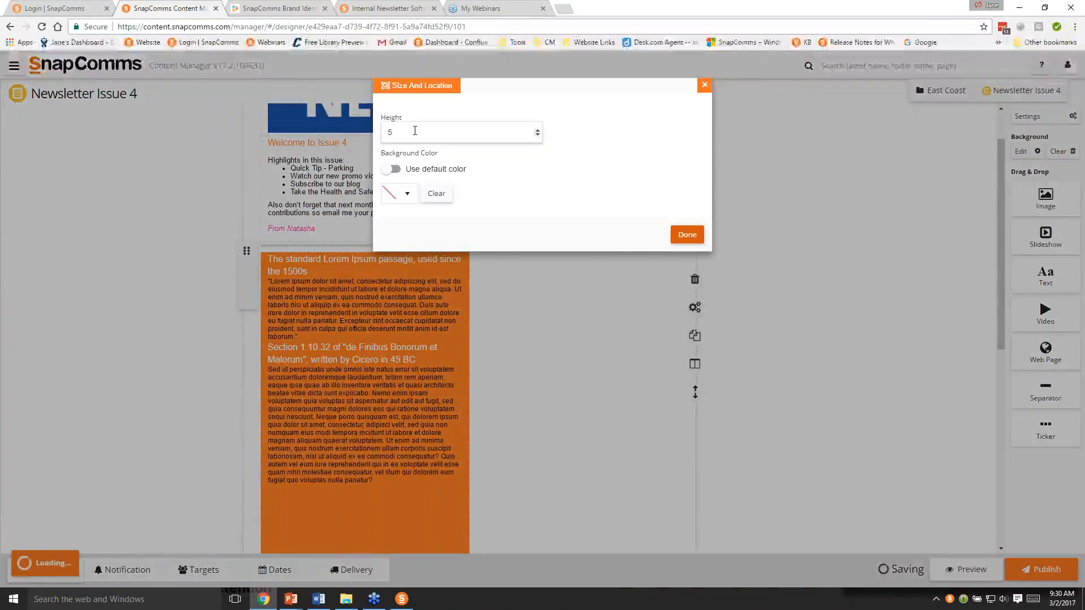
pyautogui.moveTo(415, 131); pyautogui.dragTo(357, 123)
pyautogui.write('3')
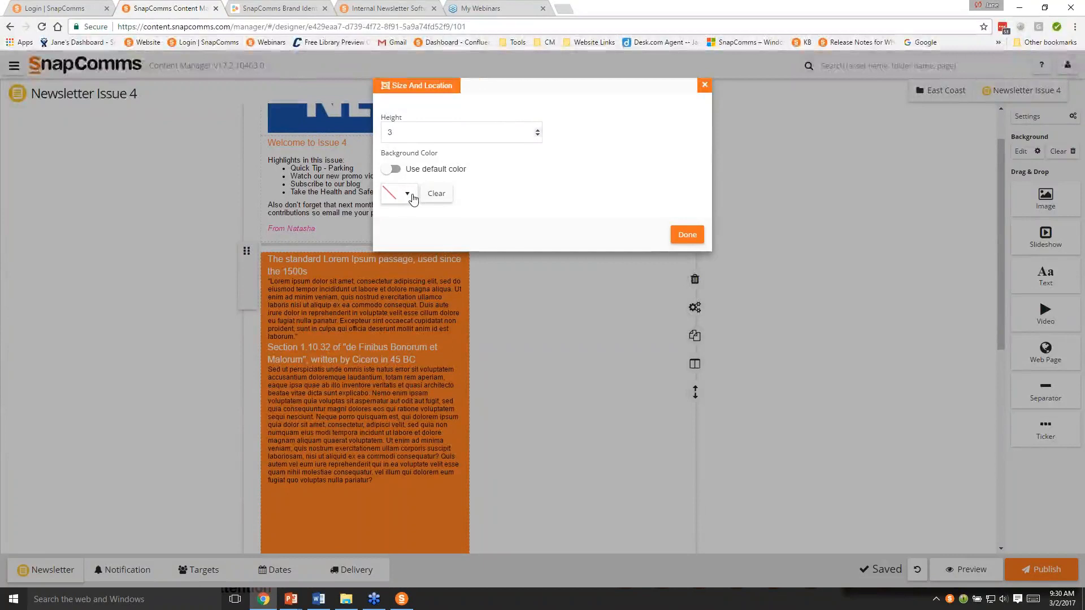
# - Give the separator the Dove Gray color #666666 from the brand identity page as a custom background color instead of the default
pyautogui.click(396, 169)
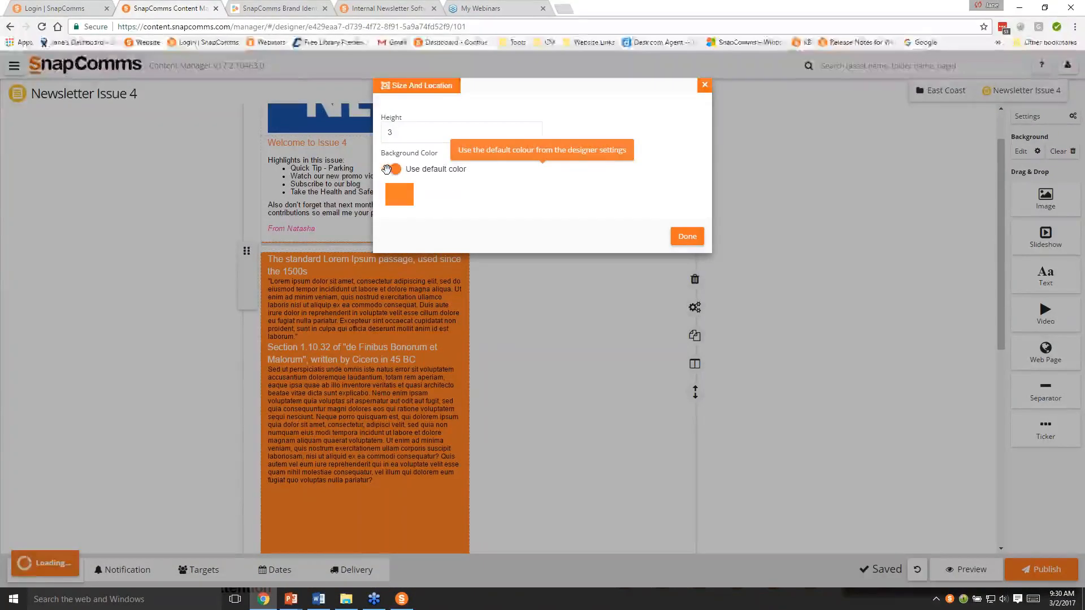
pyautogui.click(390, 169)
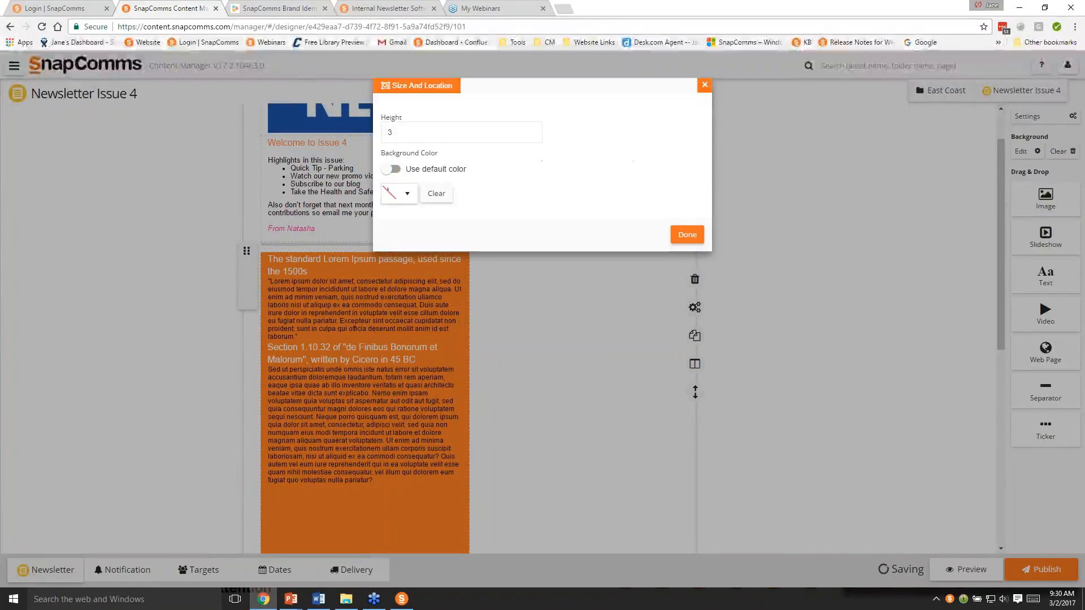
pyautogui.click(407, 194)
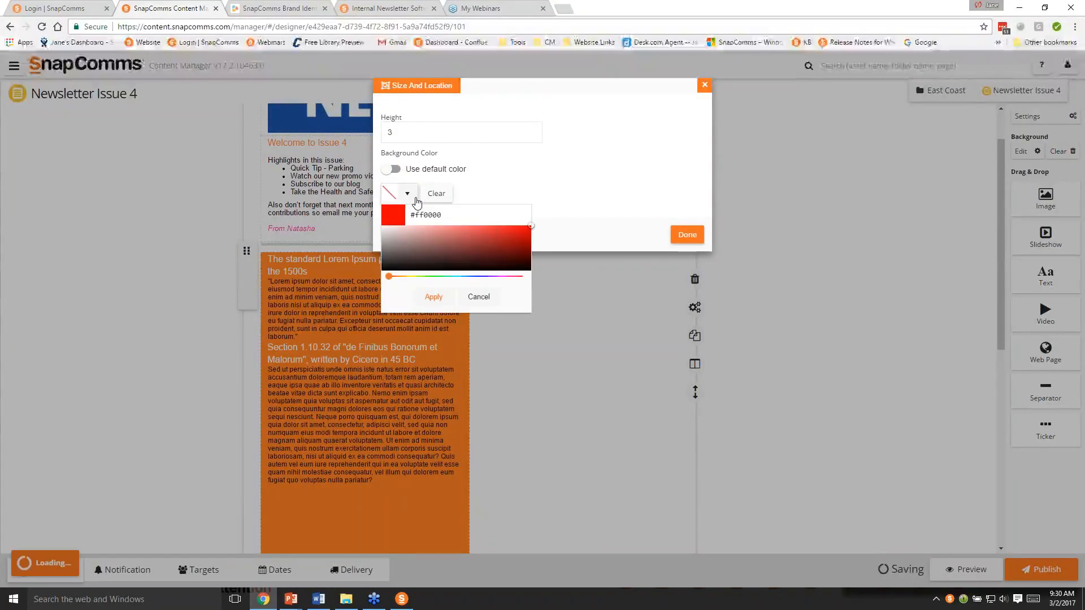
pyautogui.click(274, 8)
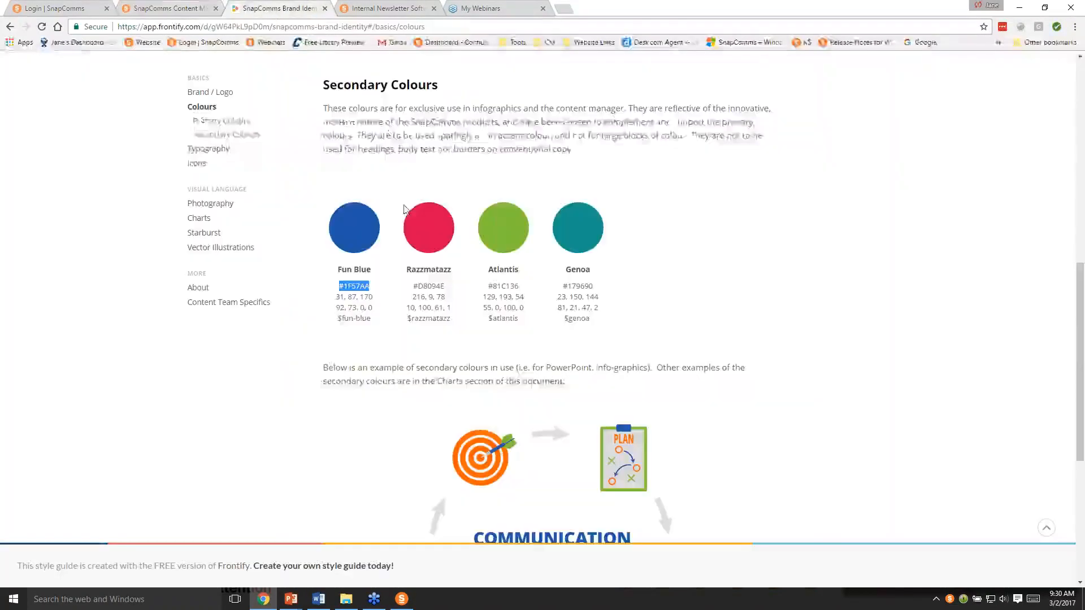
pyautogui.scroll(3, 410, 208)
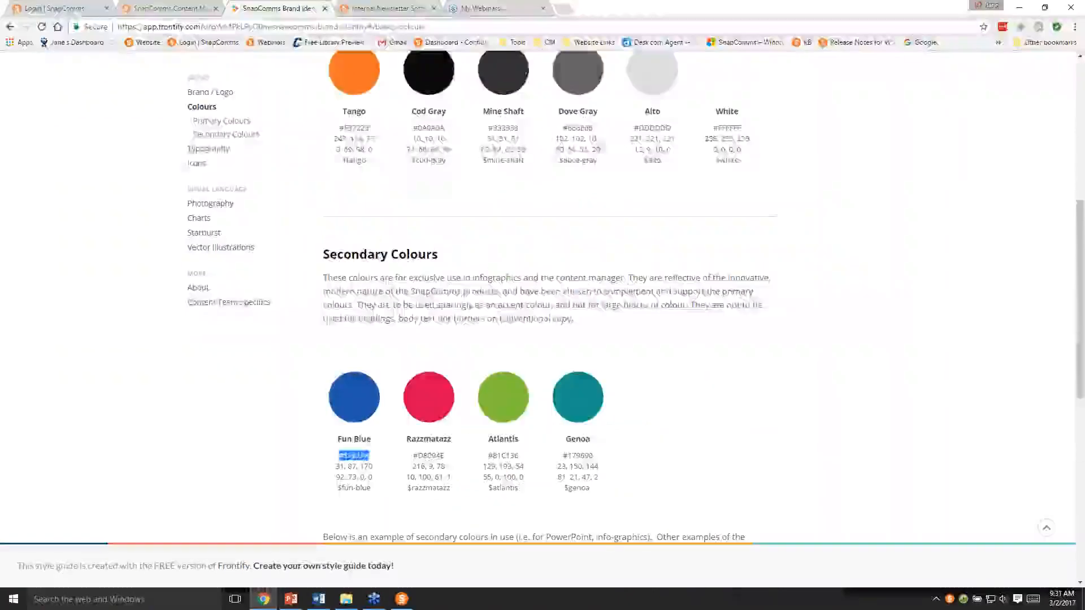
pyautogui.moveTo(594, 130); pyautogui.dragTo(565, 131)
pyautogui.hotkey('ctrl', 'c')
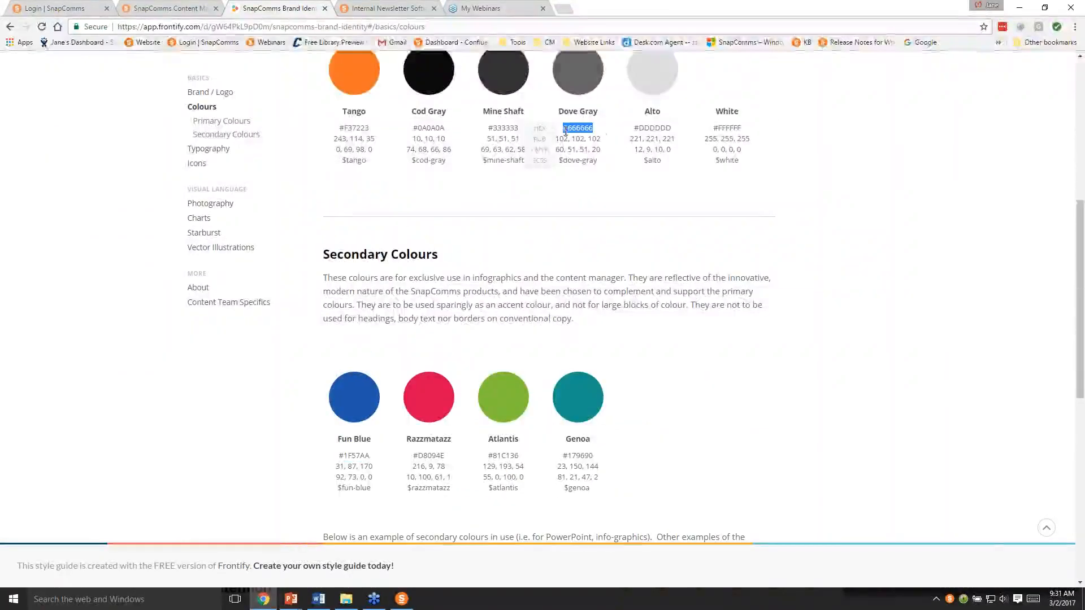
pyautogui.click(153, 10)
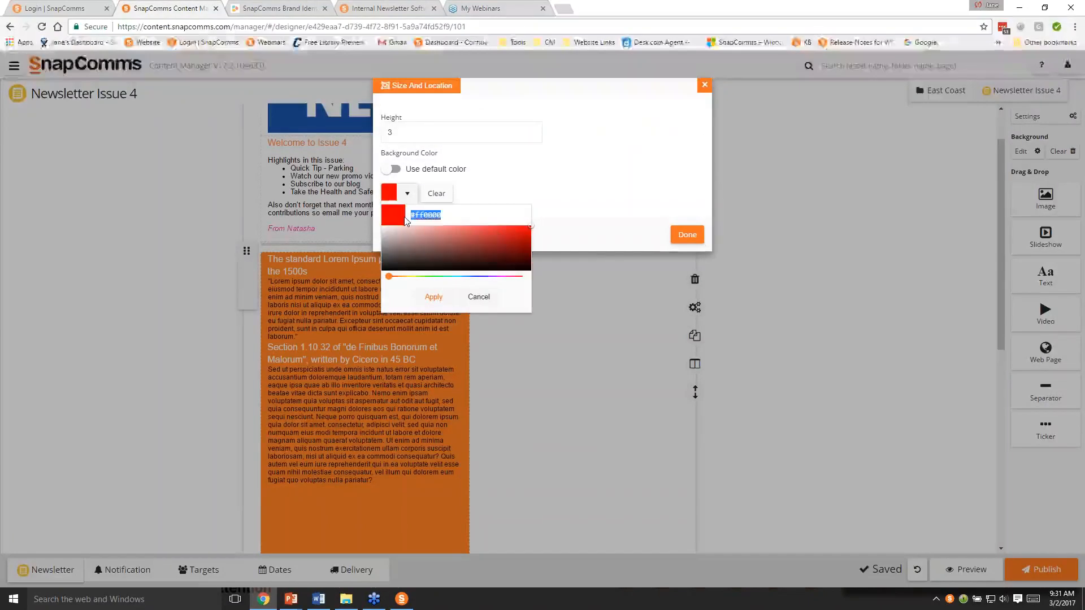
pyautogui.hotkey('ctrl', 'v')
pyautogui.click(434, 297)
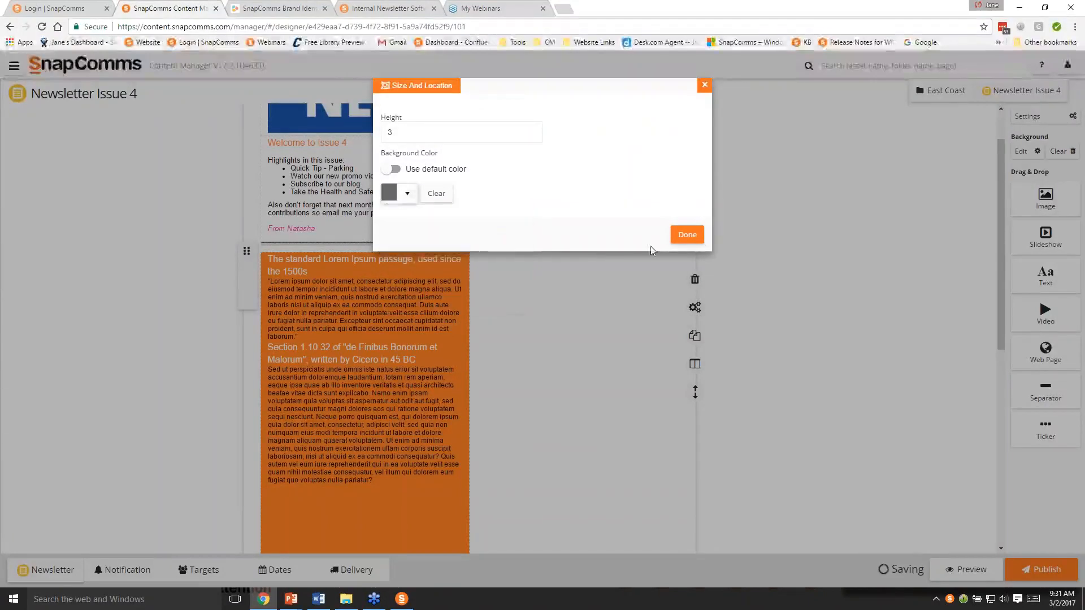
pyautogui.click(687, 234)
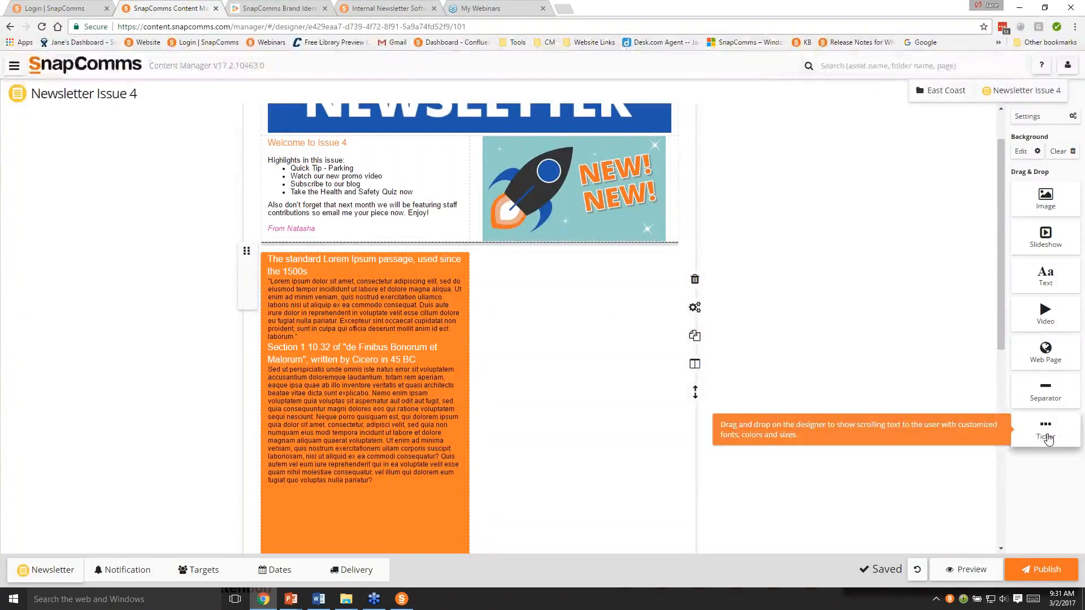
# - Add a ticker block below the separator, keeping its Medium speed and Scrolling from left direction, and widen it to the full row
pyautogui.moveTo(1048, 439); pyautogui.dragTo(547, 277)
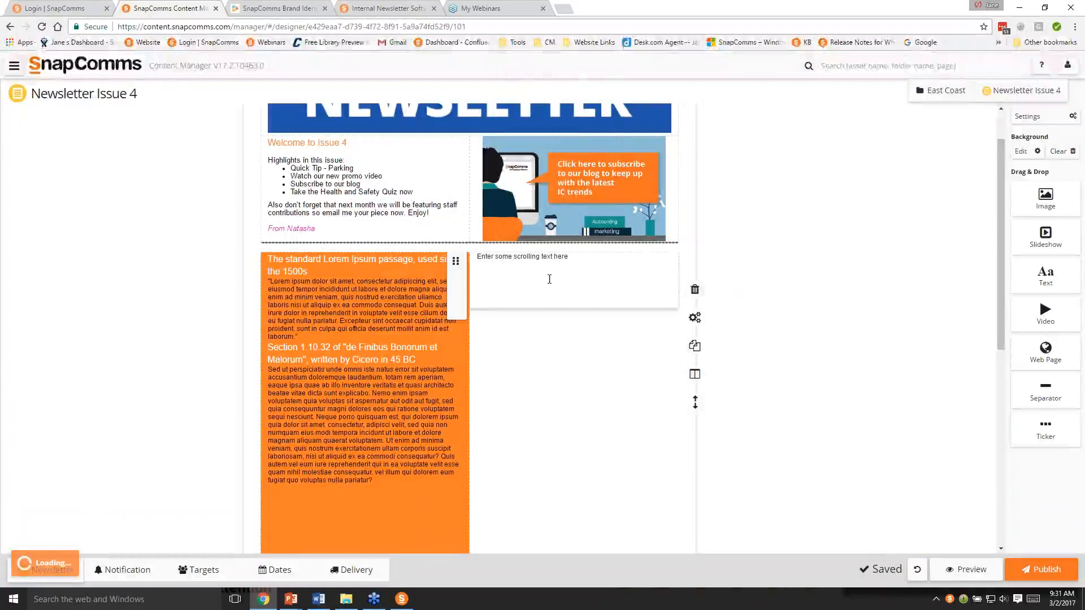
pyautogui.click(693, 291)
pyautogui.moveTo(1045, 429); pyautogui.dragTo(624, 325)
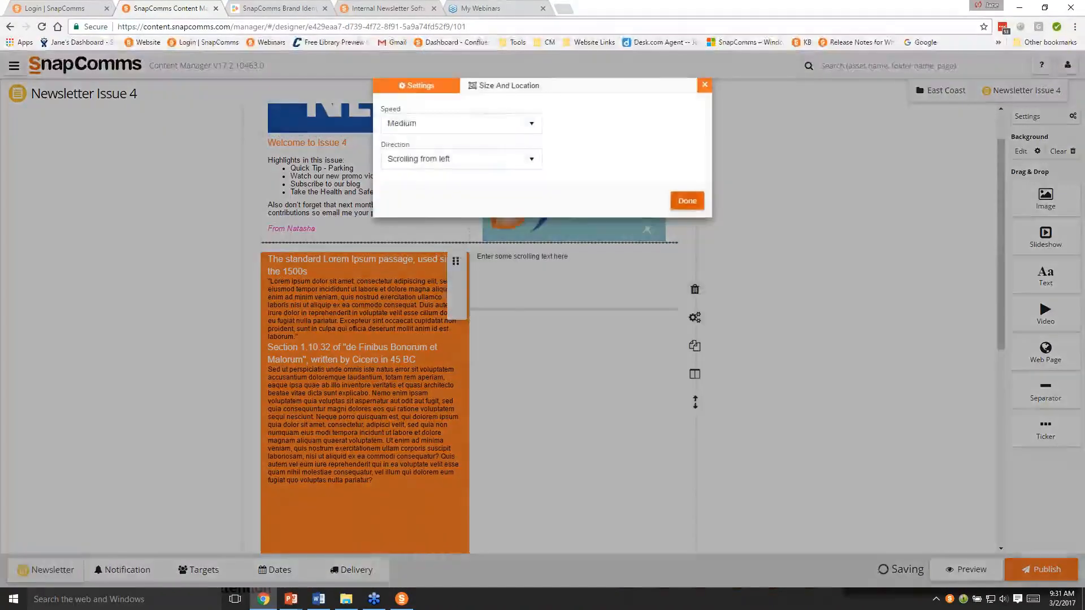
pyautogui.click(689, 201)
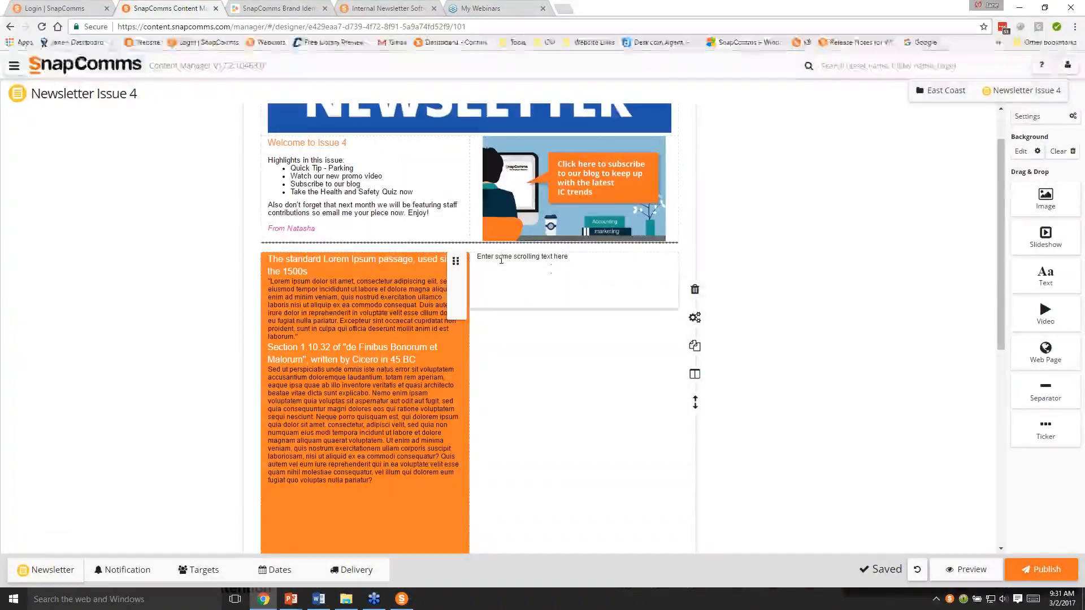
pyautogui.click(696, 376)
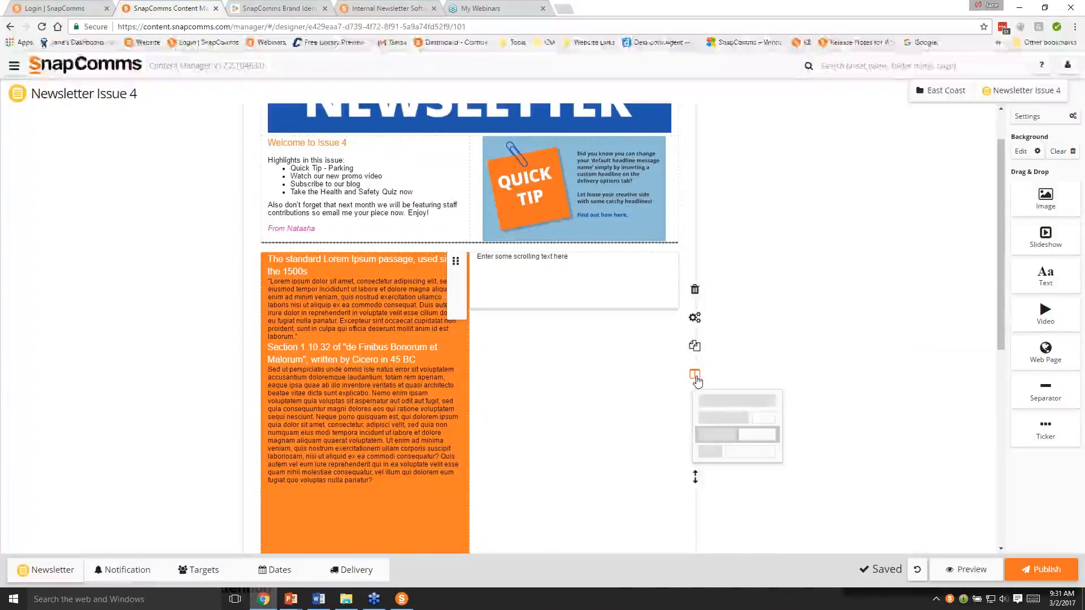
pyautogui.click(721, 411)
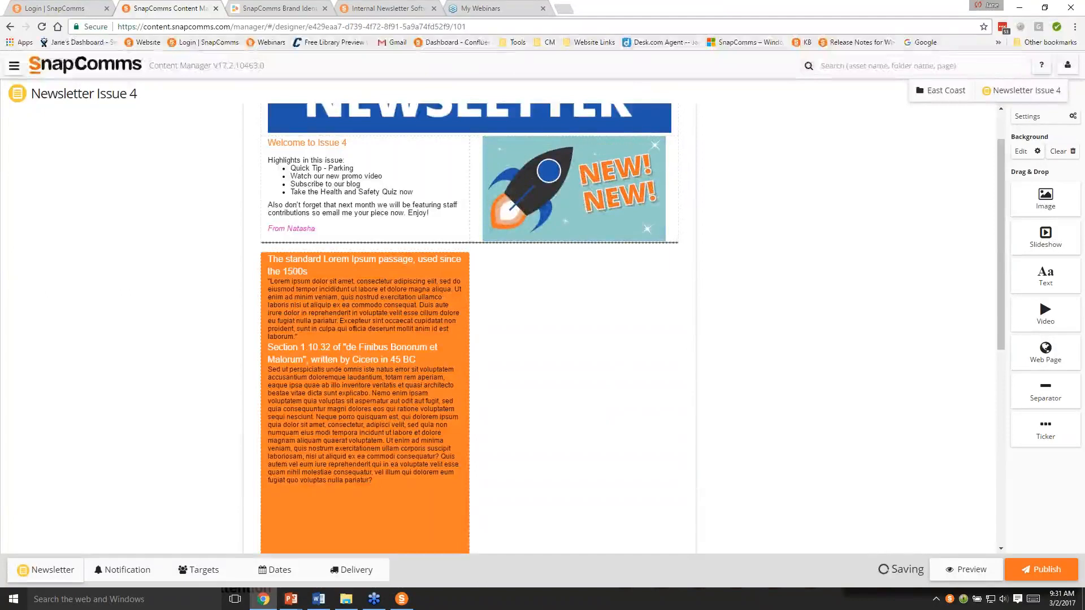
# - Delete the orange Lorem Ipsum text block so the ticker sits directly under the separator
pyautogui.scroll(-4, 738, 421)
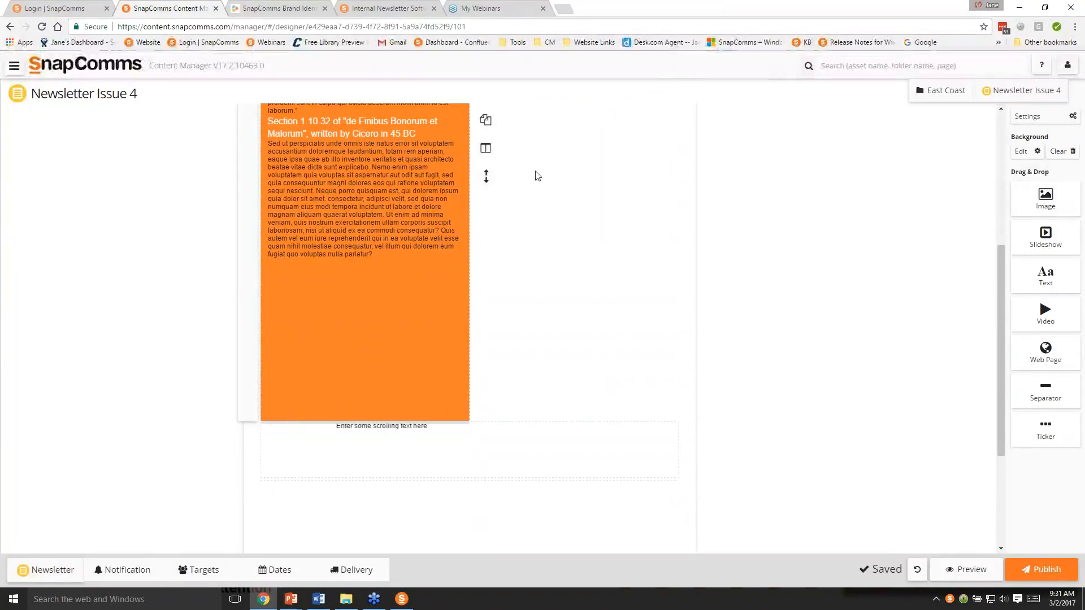
pyautogui.scroll(2, 536, 171)
pyautogui.click(488, 178)
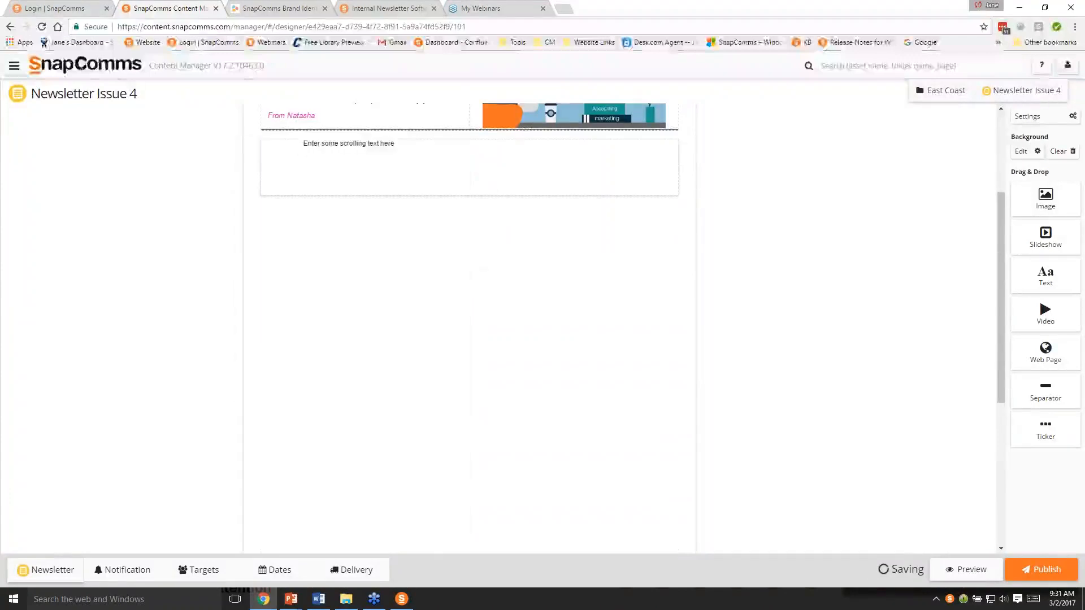
pyautogui.scroll(1, 577, 265)
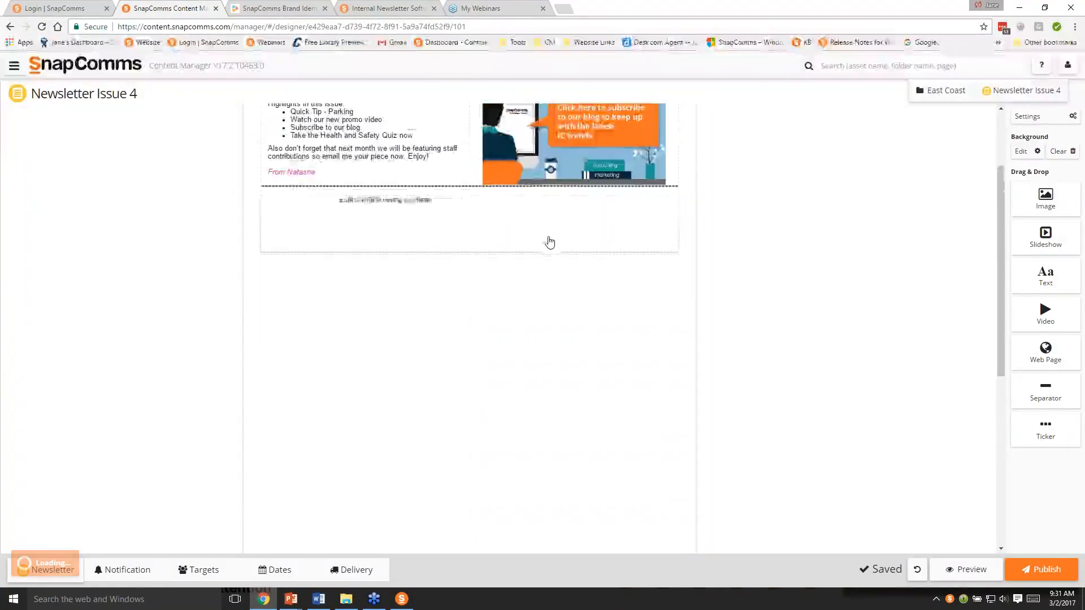
# - Replace the ticker's placeholder text with "Click here to vote for your staff ambassadors now."
pyautogui.click(532, 233)
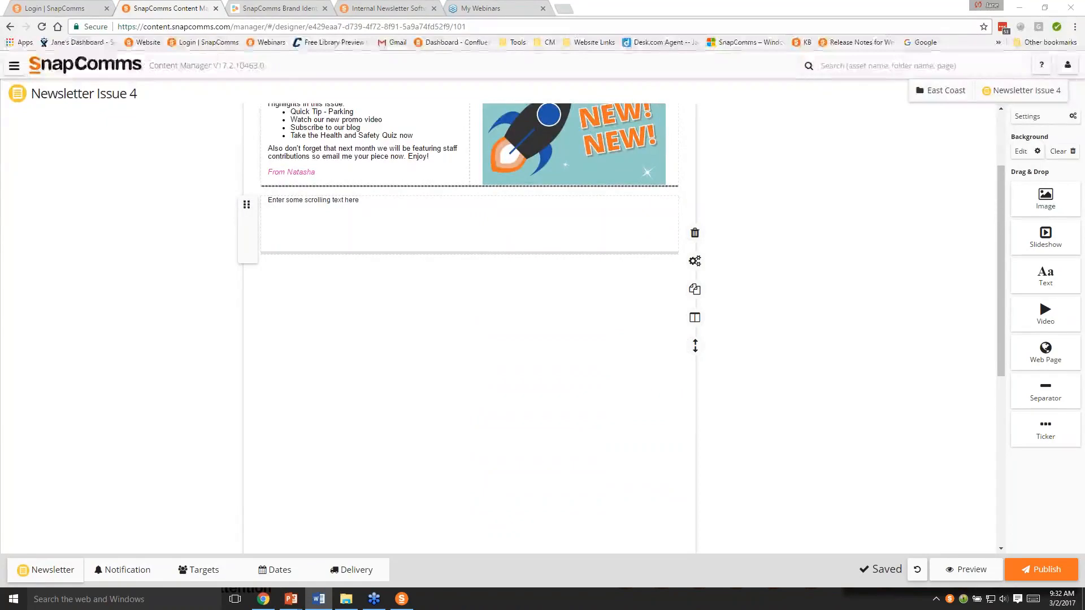
pyautogui.moveTo(362, 200); pyautogui.dragTo(268, 201)
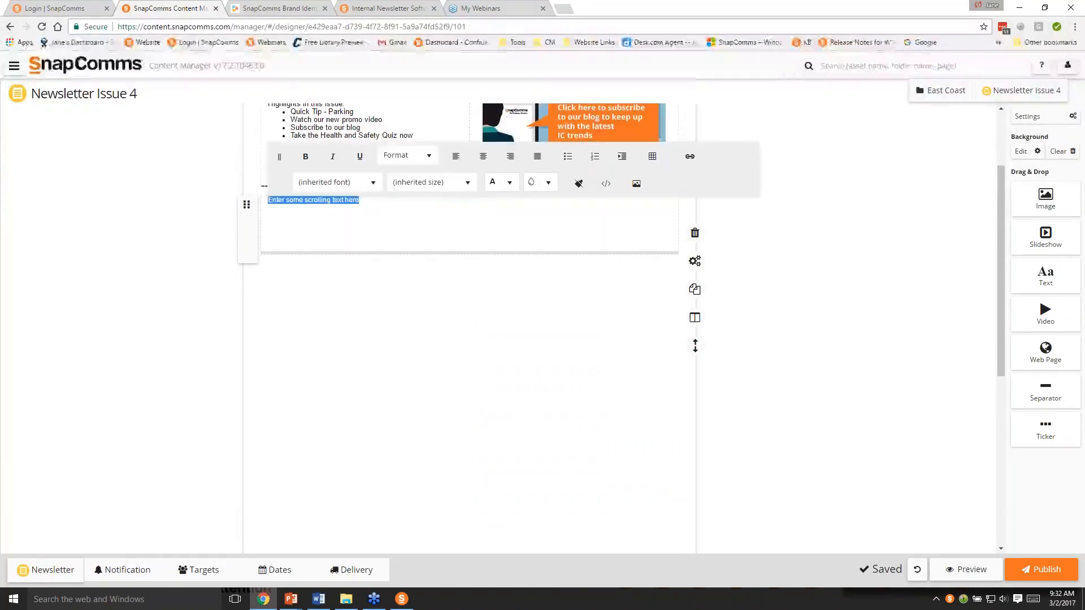
pyautogui.write('Click here to vote for your staff ambassadors now.')
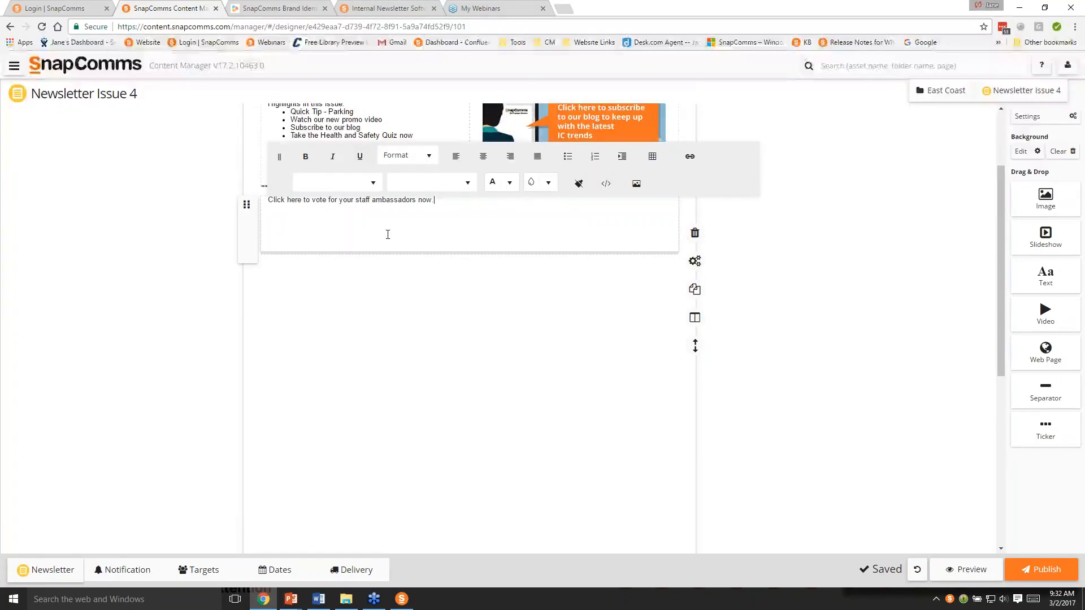
# - Set the font size of the whole ticker sentence to 20px
pyautogui.click(468, 182)
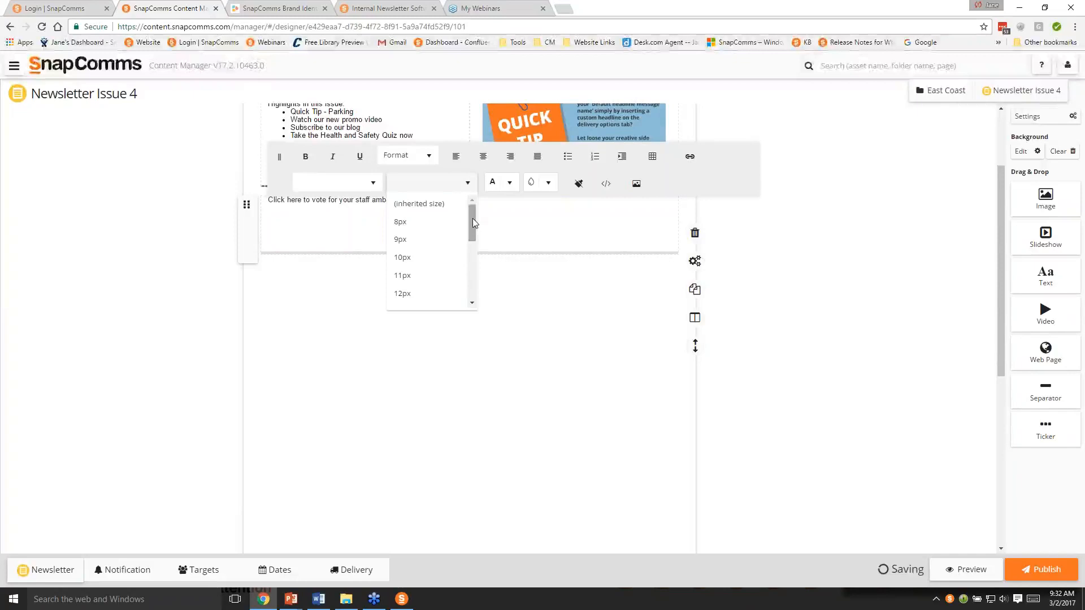
pyautogui.moveTo(473, 218); pyautogui.dragTo(477, 281)
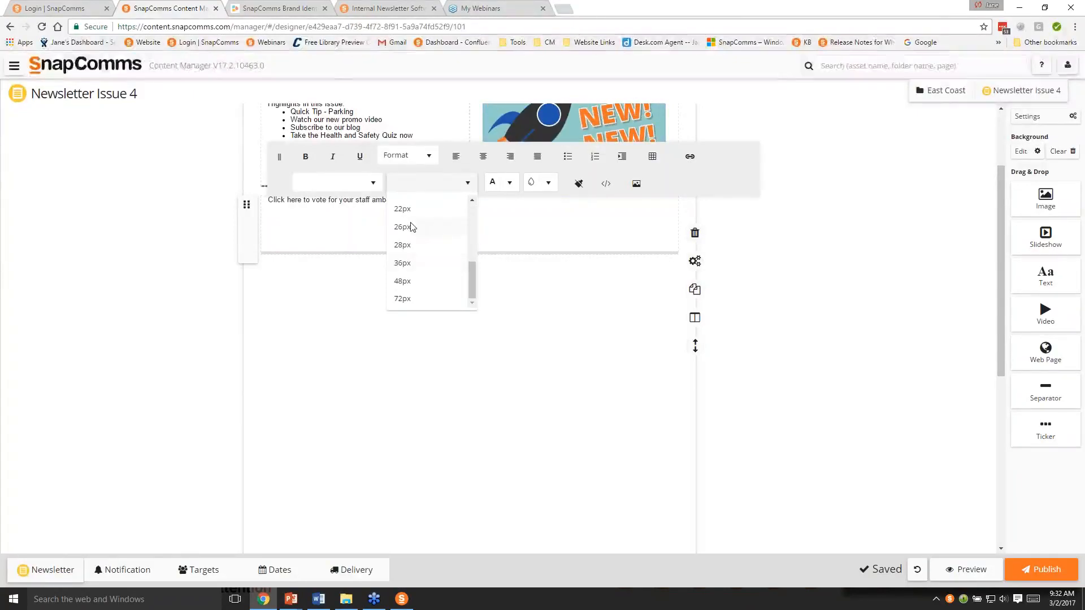
pyautogui.moveTo(472, 274); pyautogui.dragTo(469, 262)
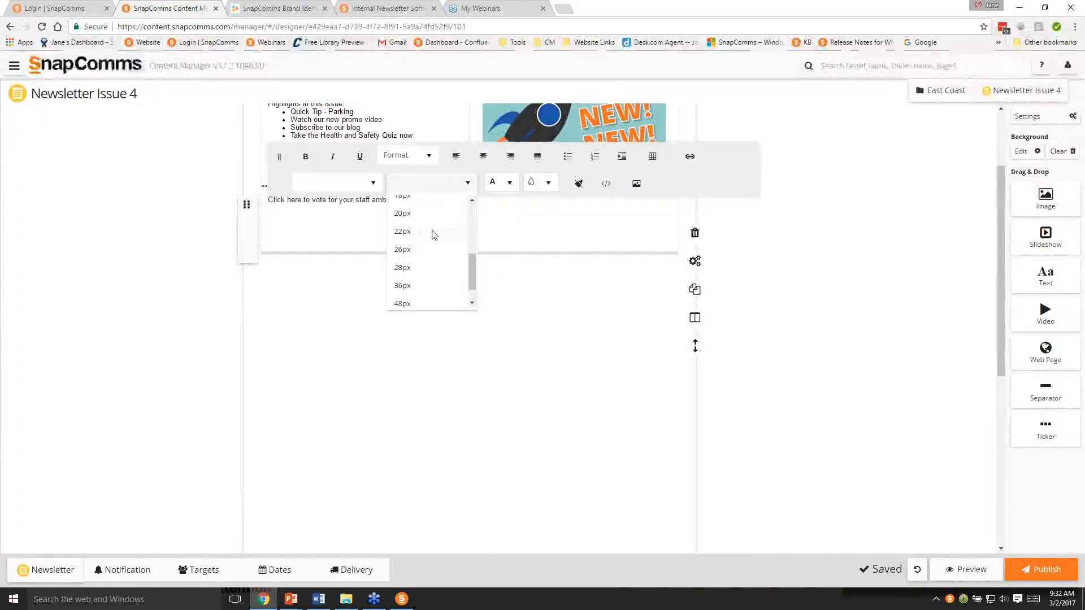
pyautogui.click(424, 210)
pyautogui.moveTo(448, 217); pyautogui.dragTo(267, 203)
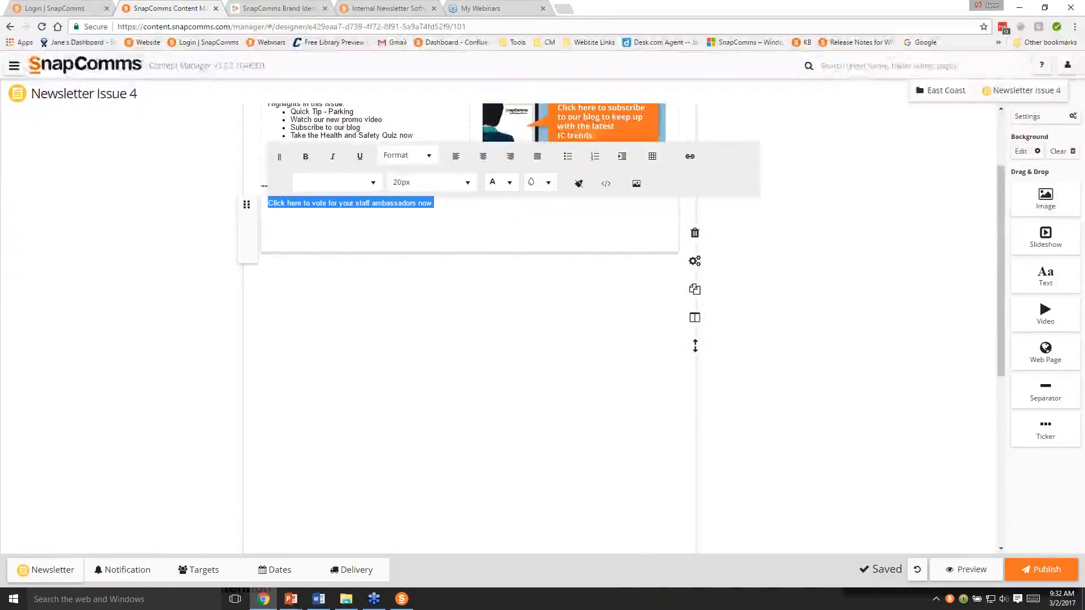
pyautogui.click(468, 183)
pyautogui.scroll(-3, 460, 285)
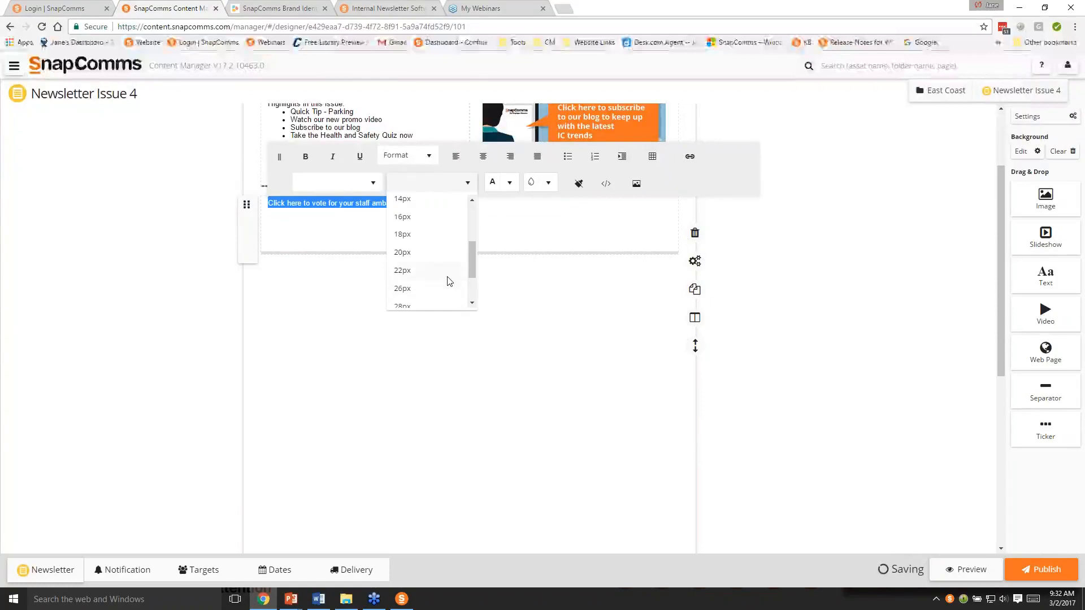
pyautogui.click(413, 253)
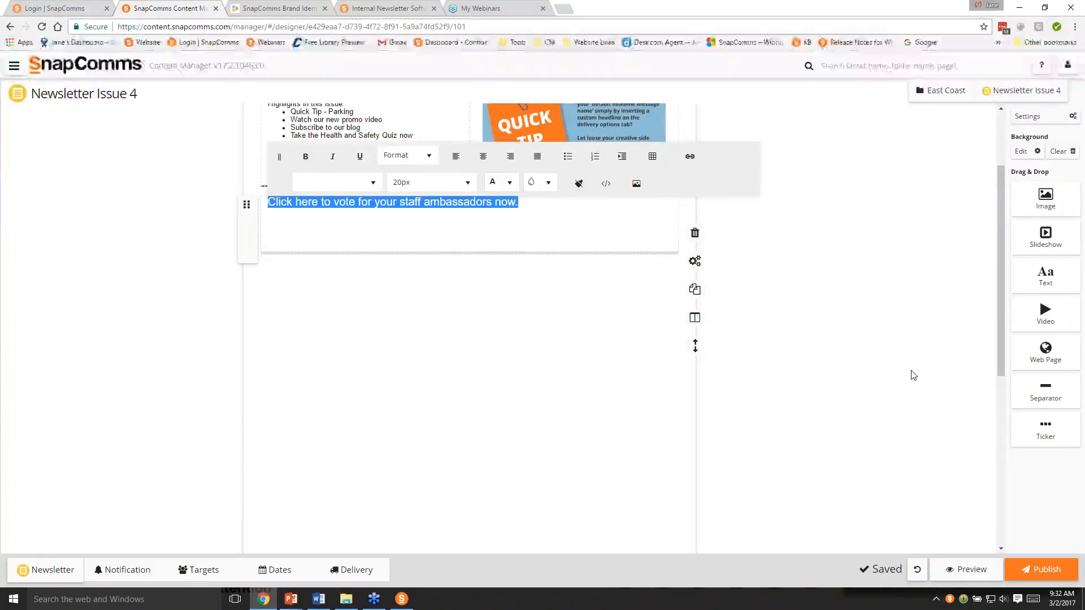
pyautogui.click(511, 209)
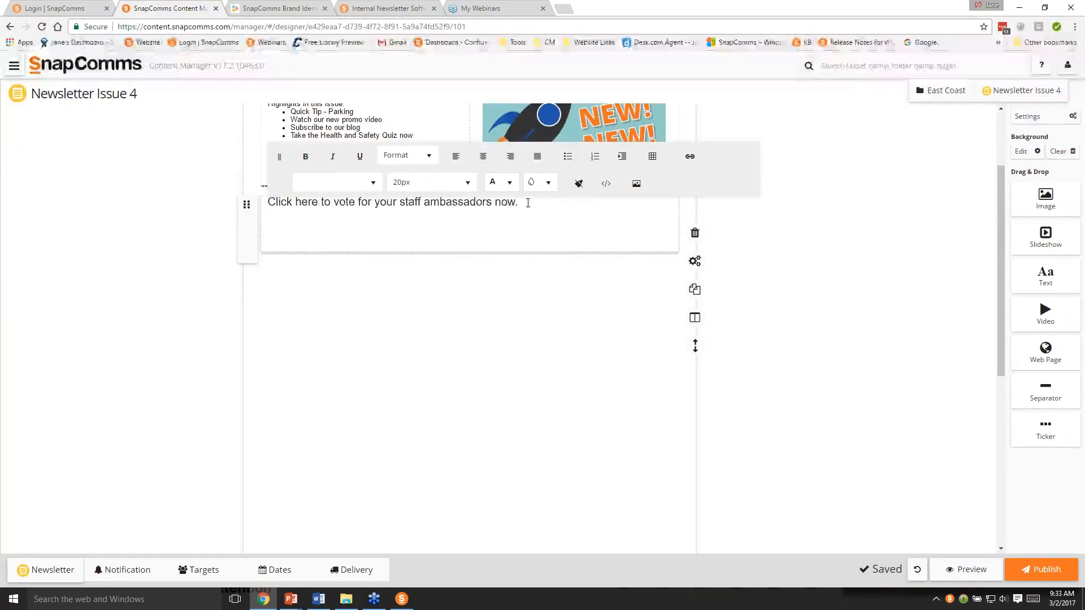
# - Color the ticker sentence blue (#007bff) and underline it
pyautogui.moveTo(528, 203); pyautogui.dragTo(266, 202)
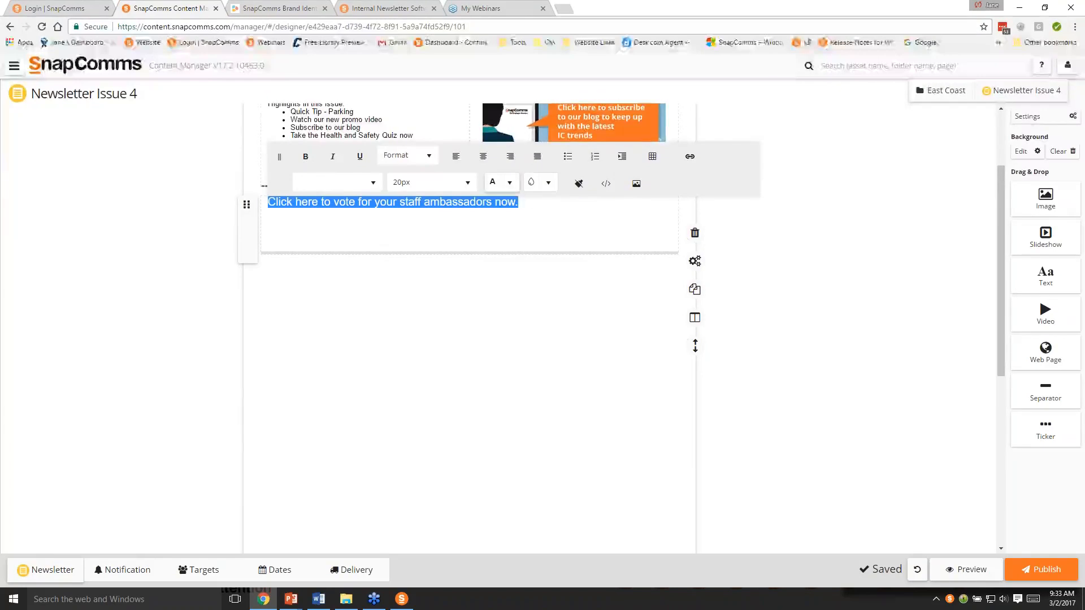
pyautogui.click(509, 182)
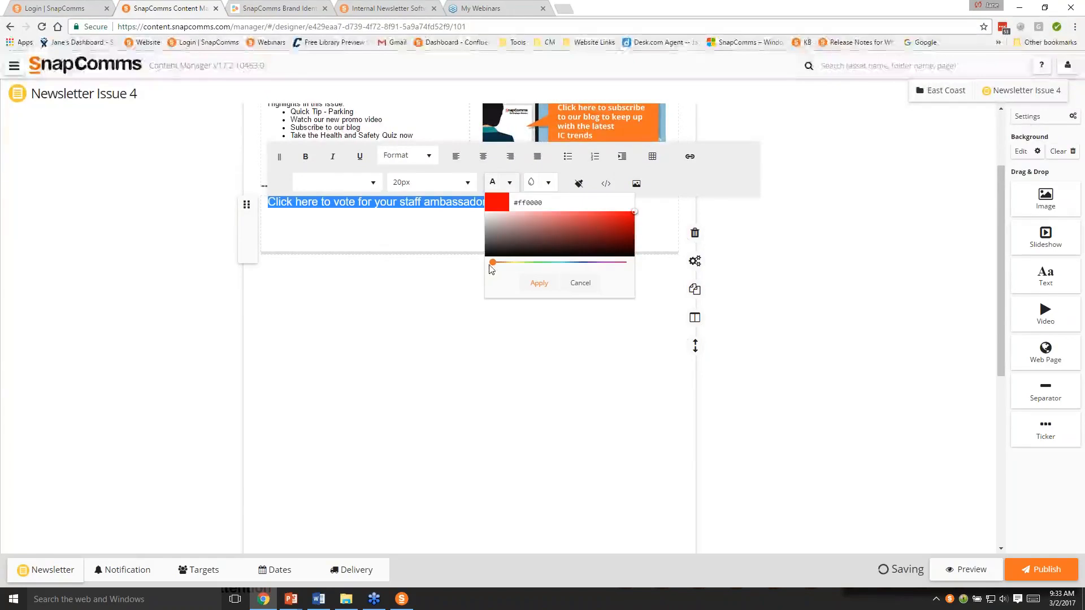
pyautogui.moveTo(493, 262); pyautogui.dragTo(572, 268)
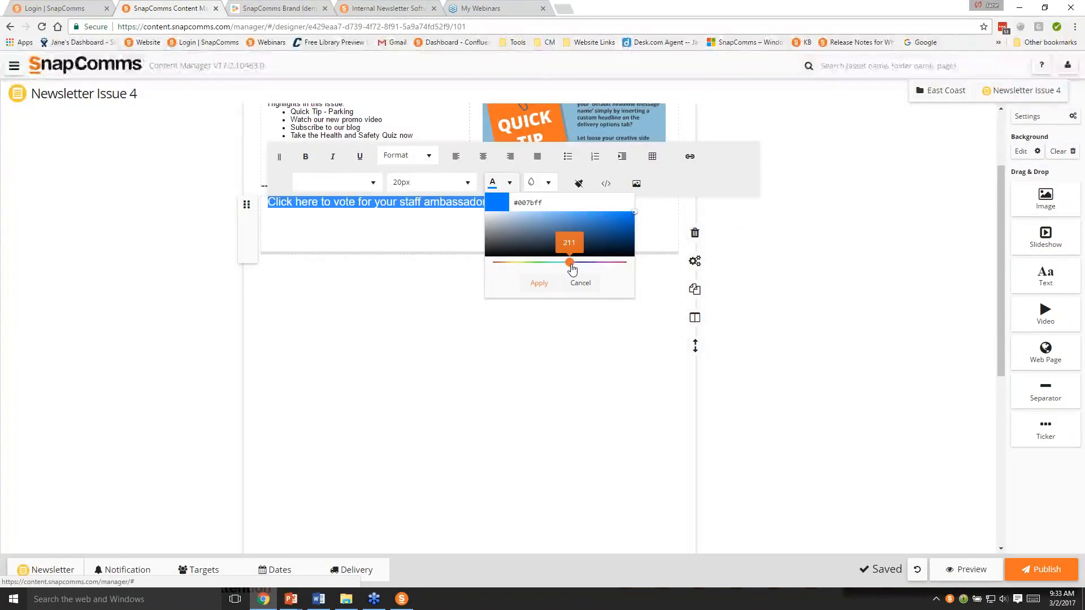
pyautogui.click(537, 284)
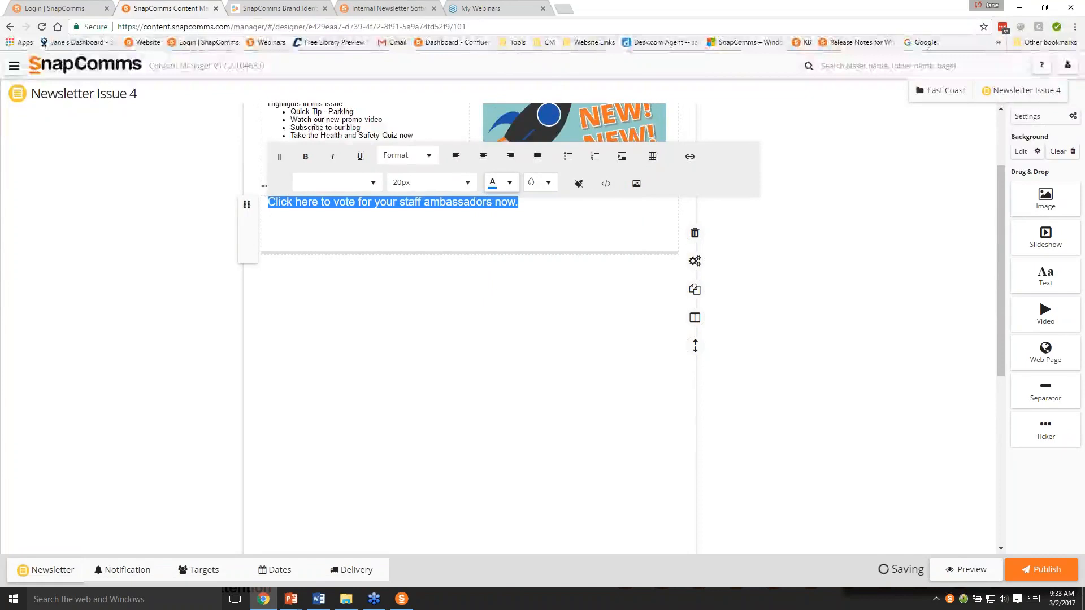
pyautogui.click(361, 157)
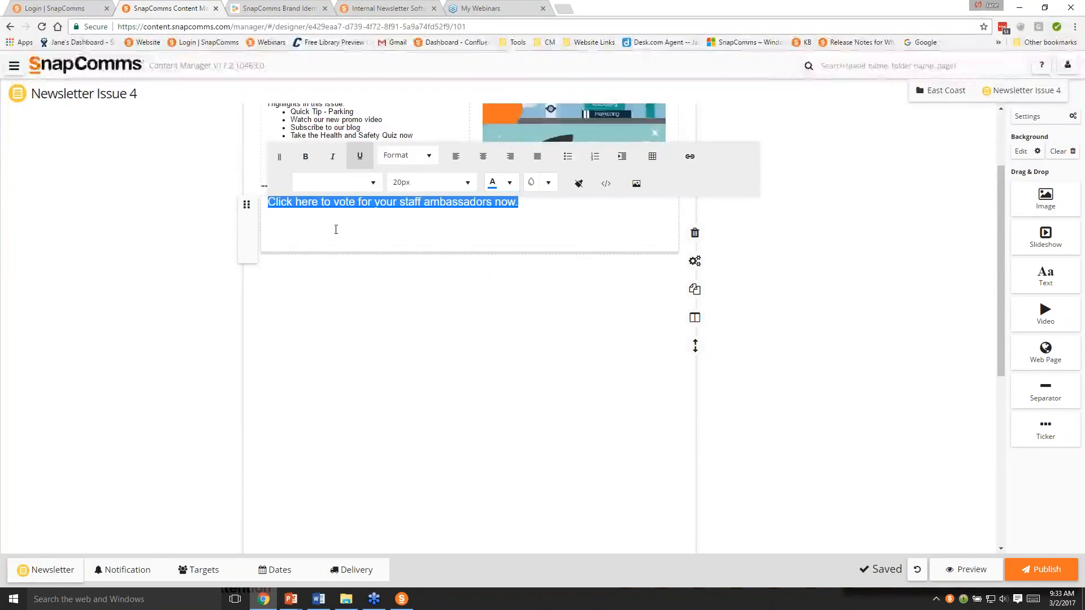
pyautogui.click(690, 157)
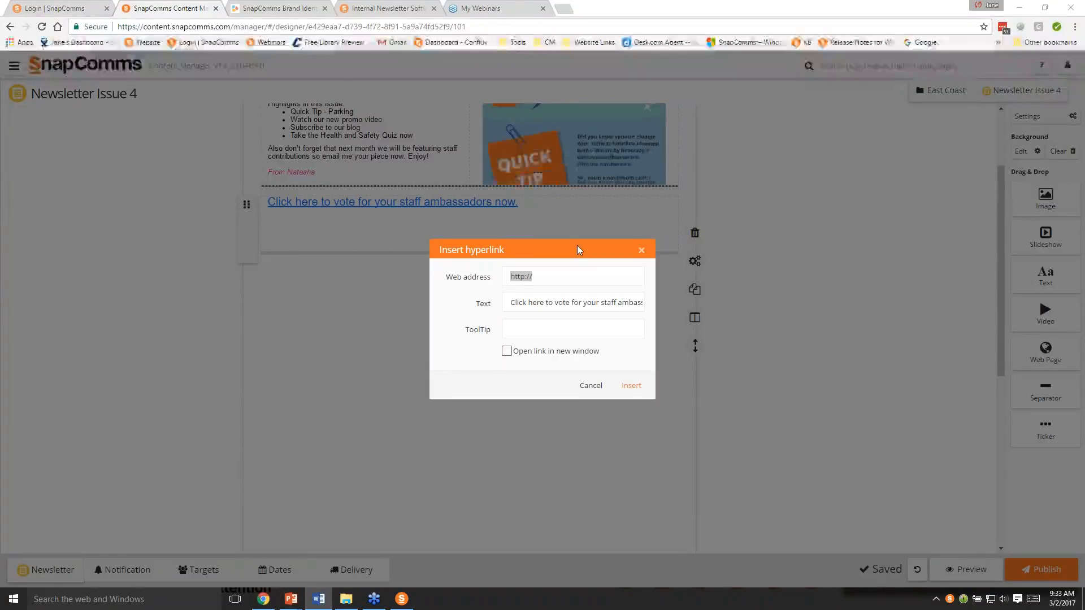
pyautogui.click(541, 277)
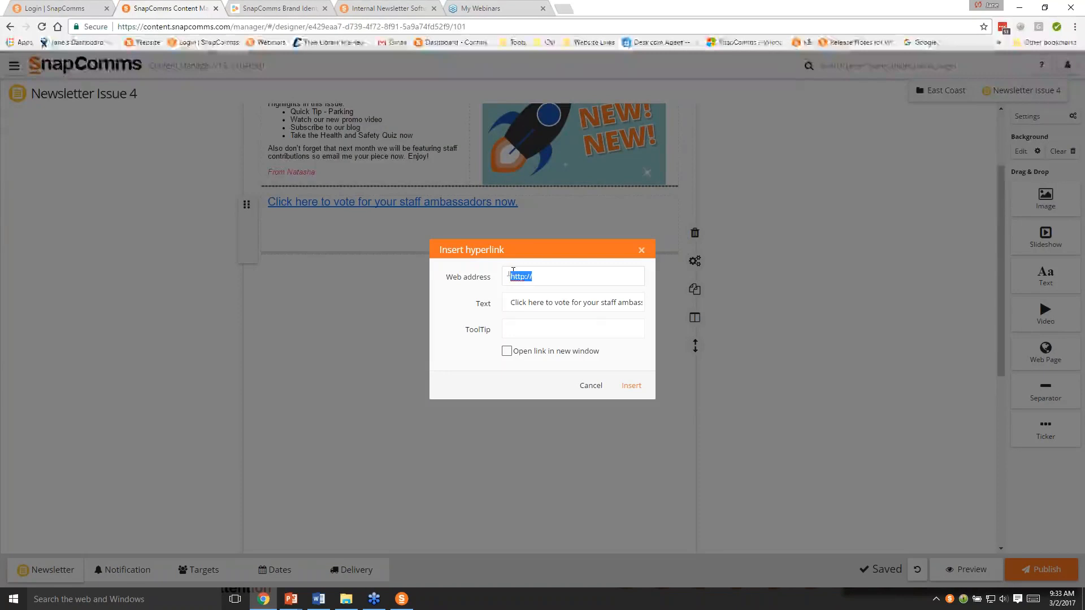
pyautogui.write('https://www.snapcomms.com/products/internal-newsletter')
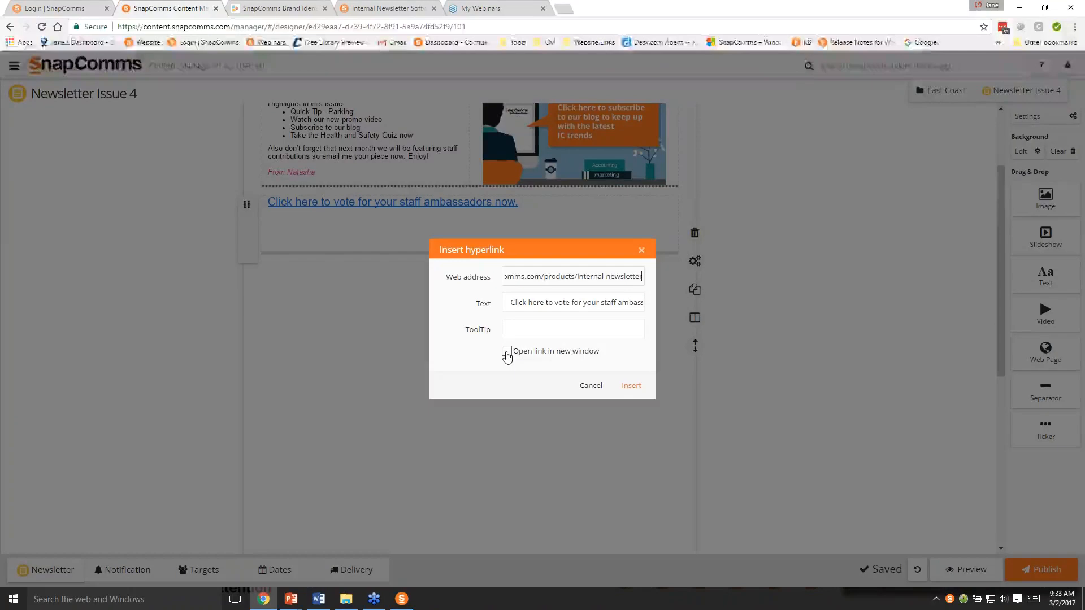
pyautogui.click(506, 354)
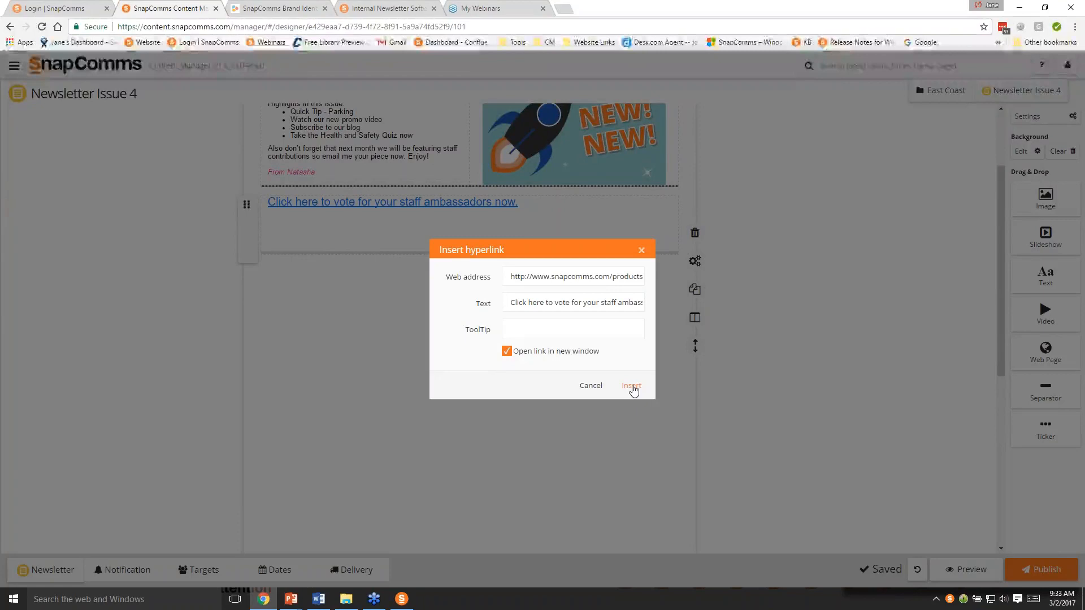
pyautogui.click(632, 387)
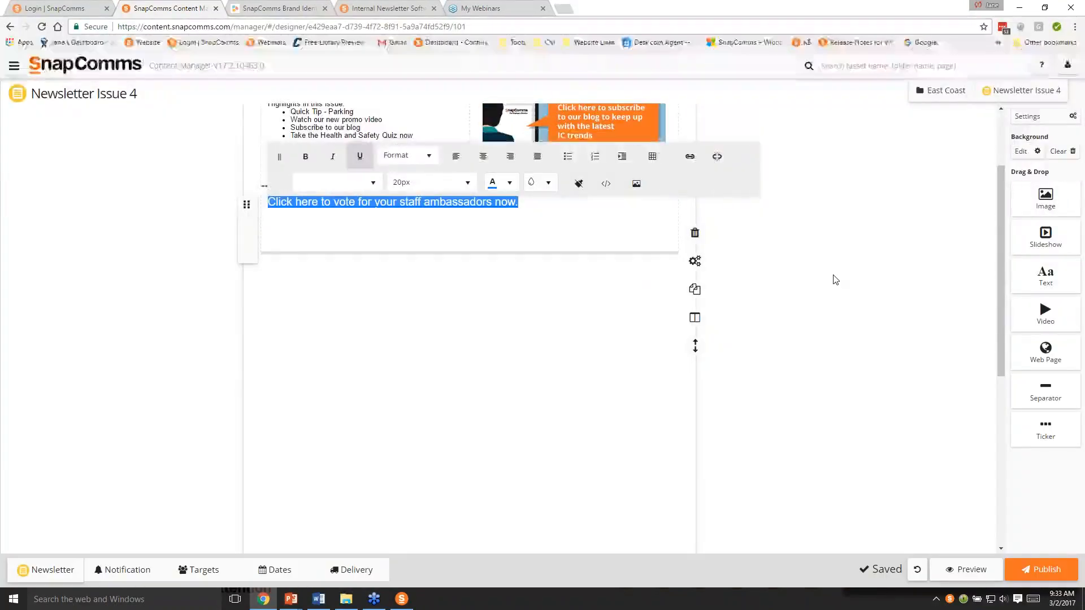
pyautogui.press('BackSpace')
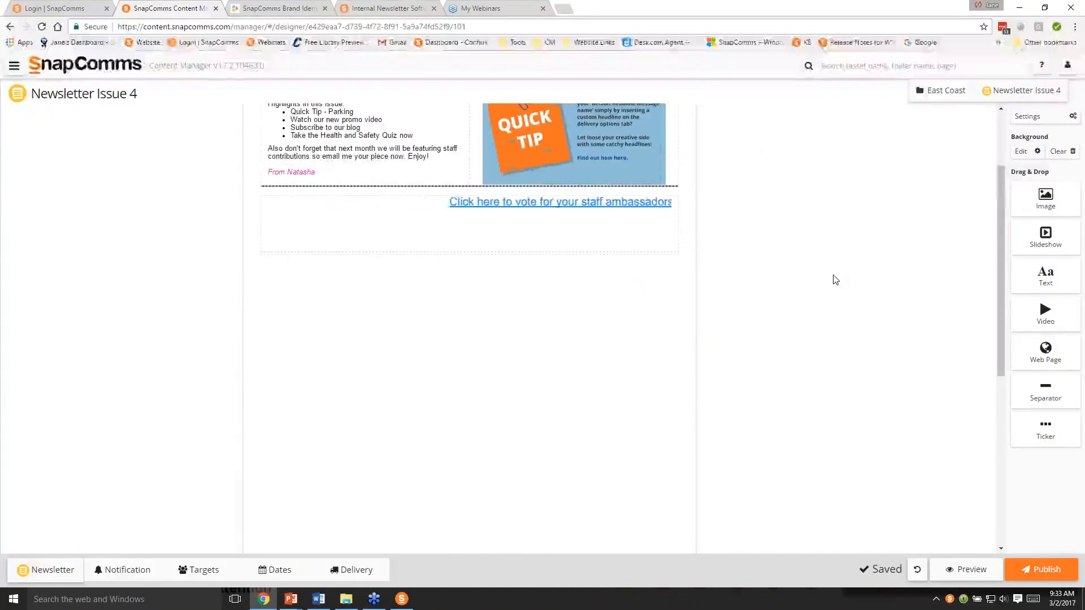
# - Set the ticker's direction to Scrolling from right in its settings
pyautogui.click(600, 212)
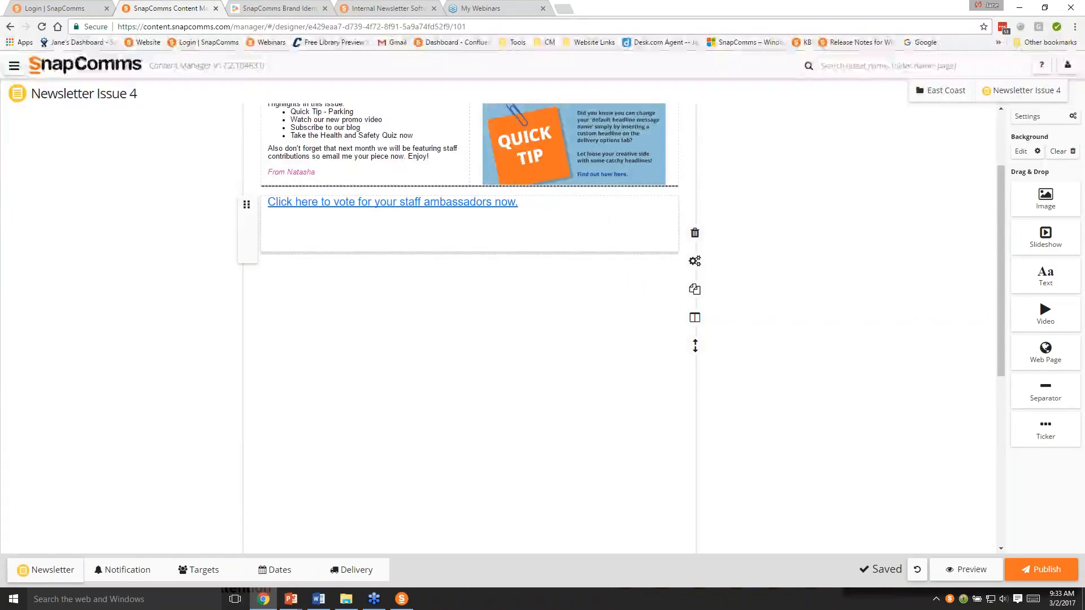
pyautogui.click(694, 261)
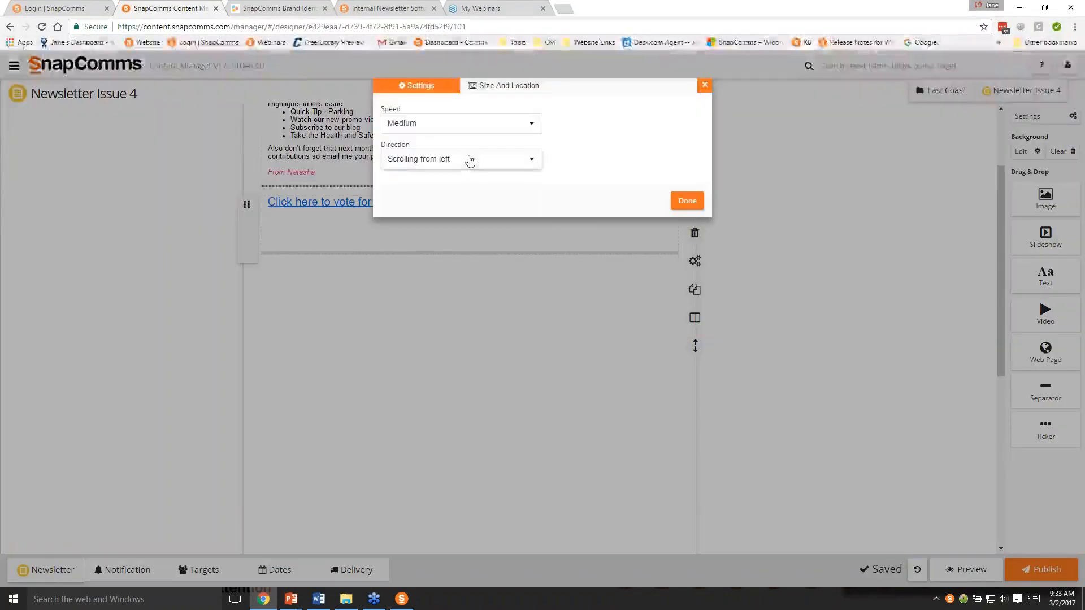
pyautogui.click(467, 159)
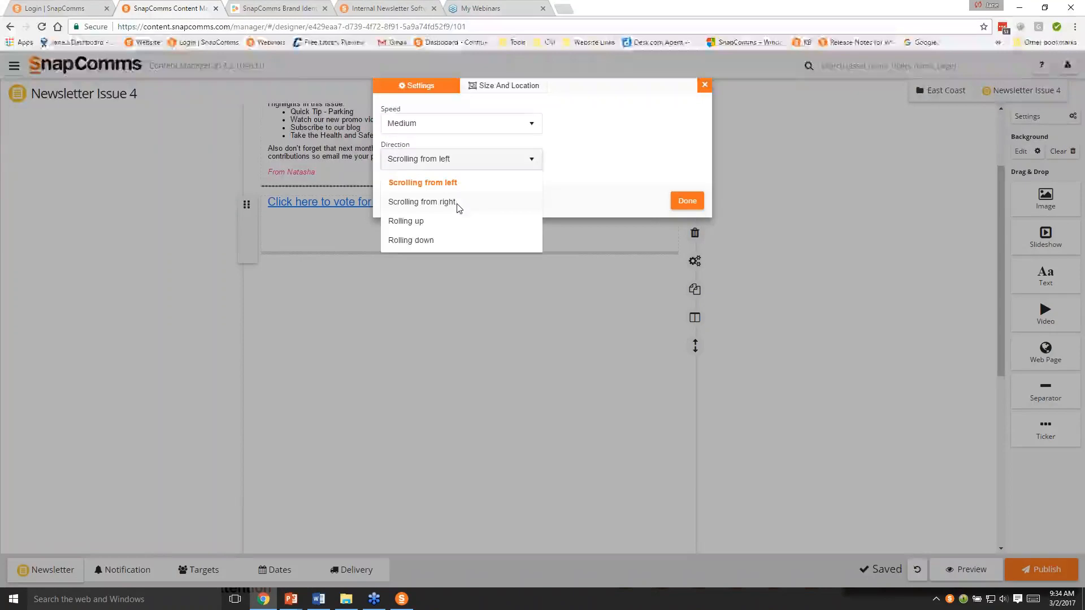
pyautogui.click(457, 204)
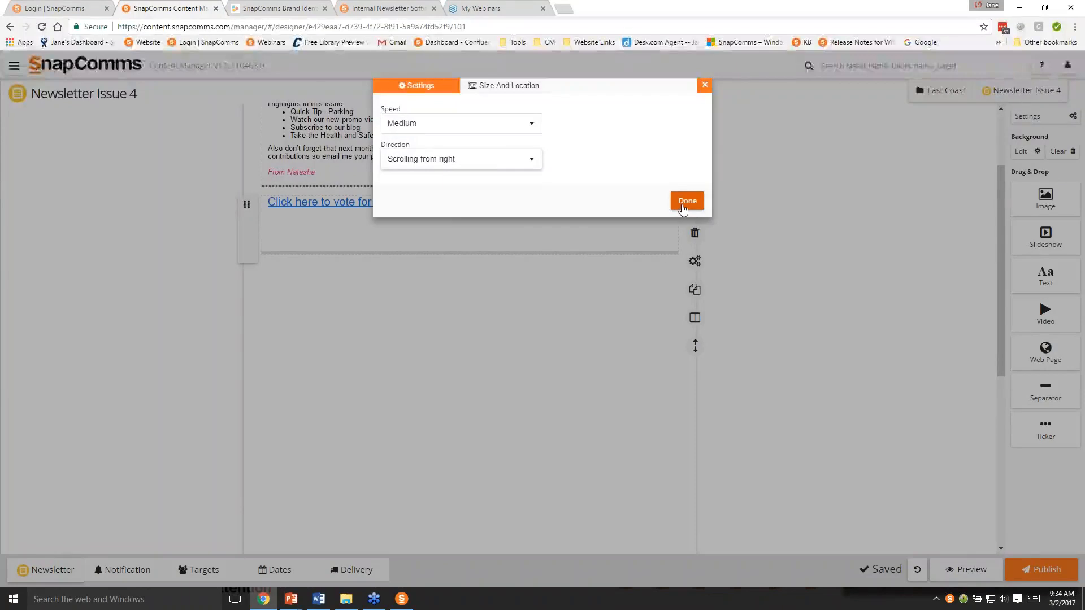
pyautogui.click(683, 207)
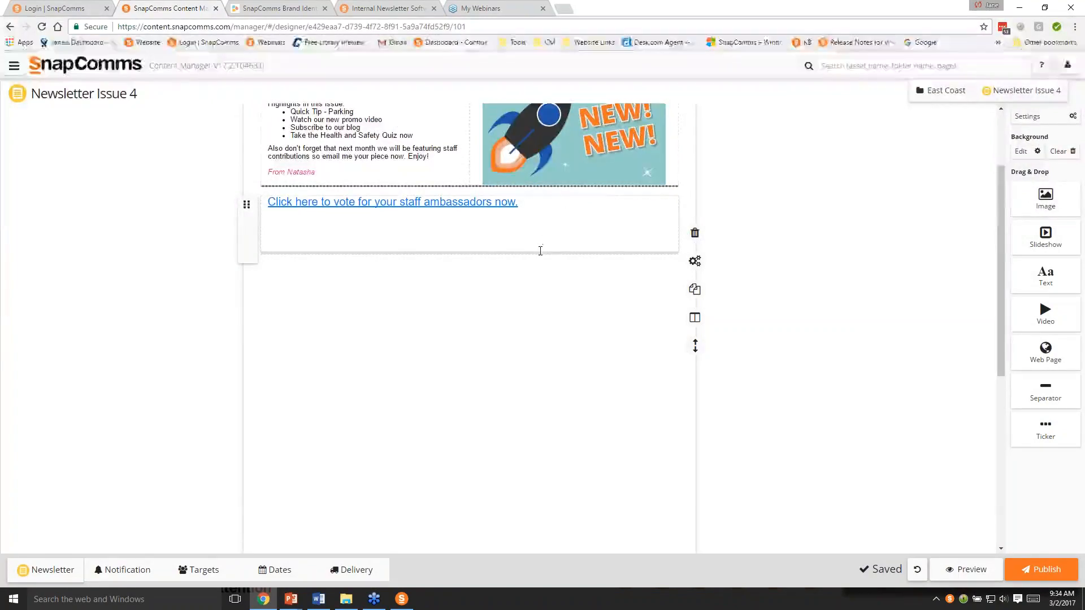
# - Preview the newsletter to check how the ticker scrolls, and return to the designer
pyautogui.click(694, 233)
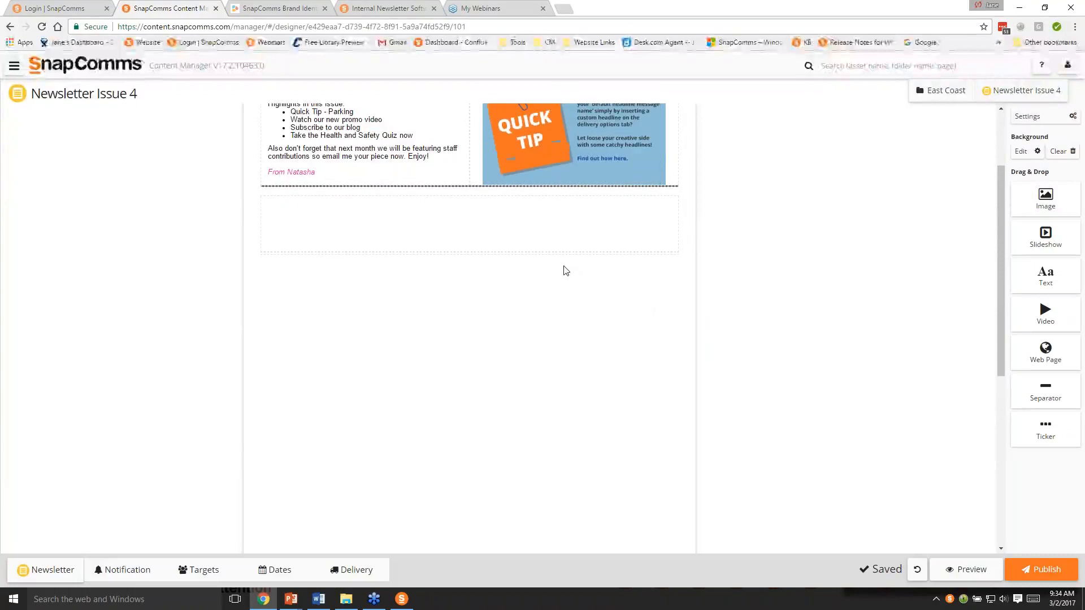
pyautogui.hotkey('ctrl', 'z')
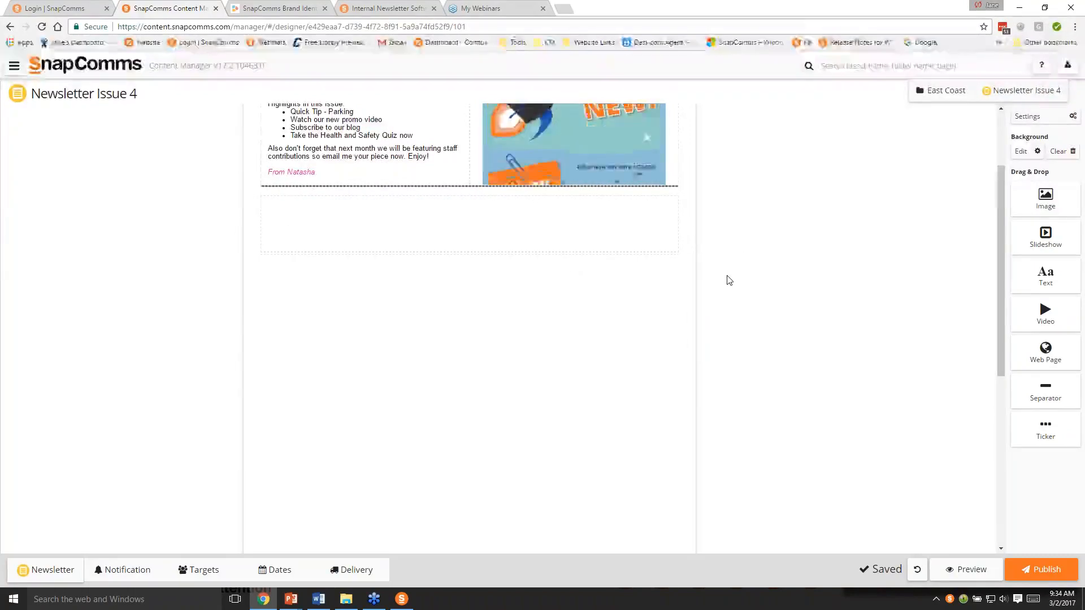
pyautogui.click(967, 570)
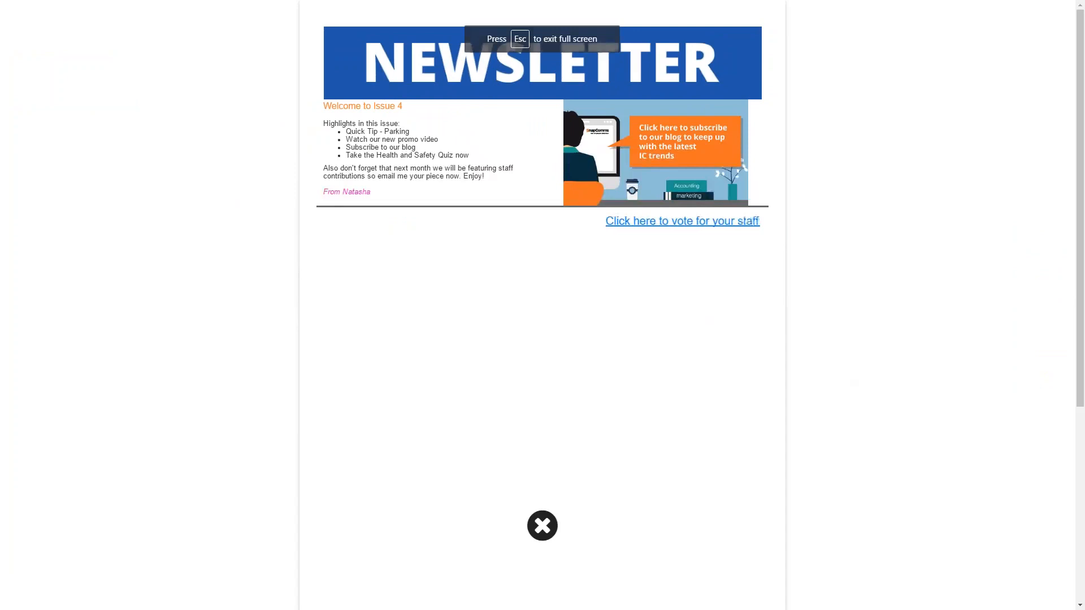
pyautogui.click(542, 525)
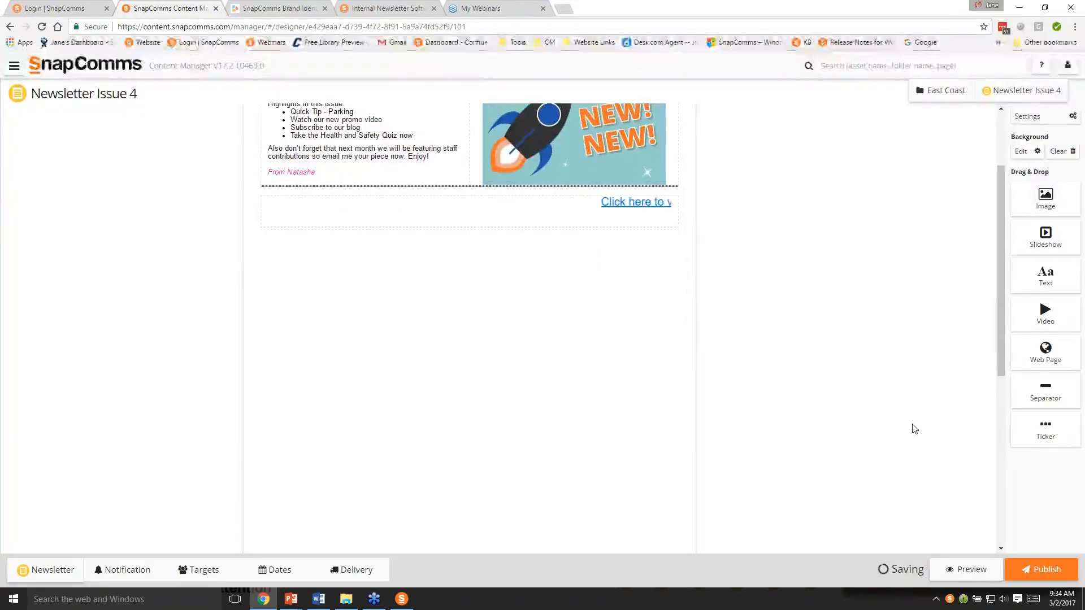
# - Add a separator directly below the ticker and set its height to 3
pyautogui.moveTo(1045, 390); pyautogui.dragTo(612, 299)
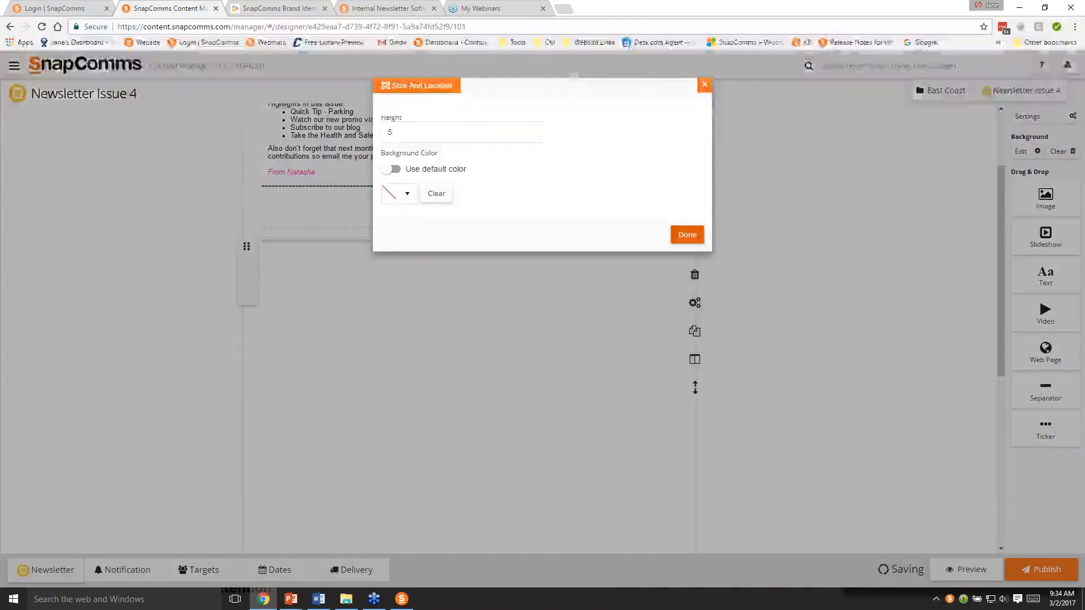
pyautogui.doubleClick(389, 132)
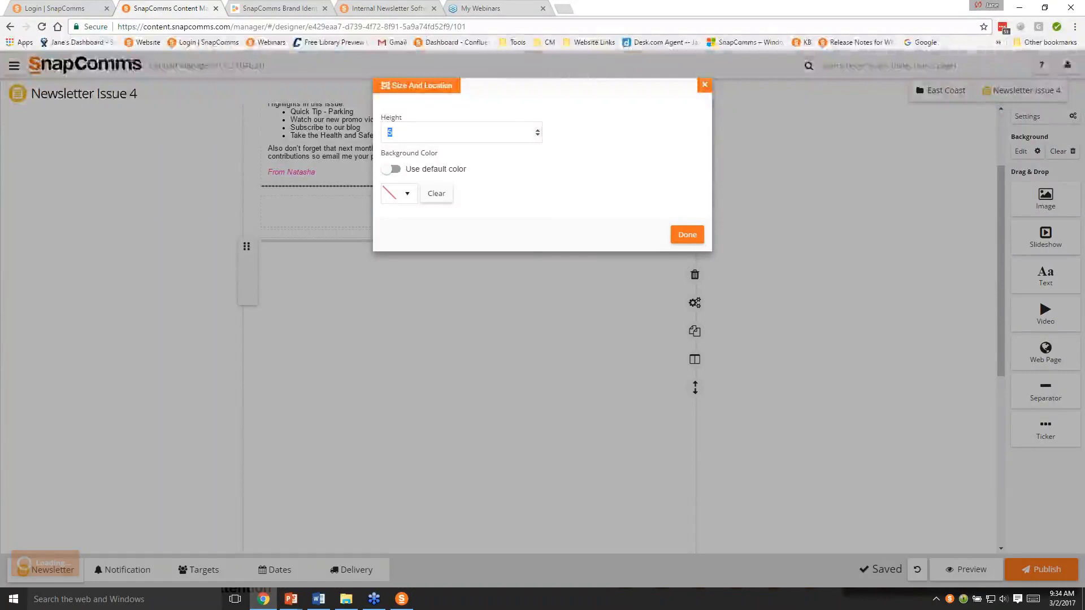
pyautogui.write('3')
# - Give the new separator the Dove Gray brand color #666666 as its background color
pyautogui.click(414, 194)
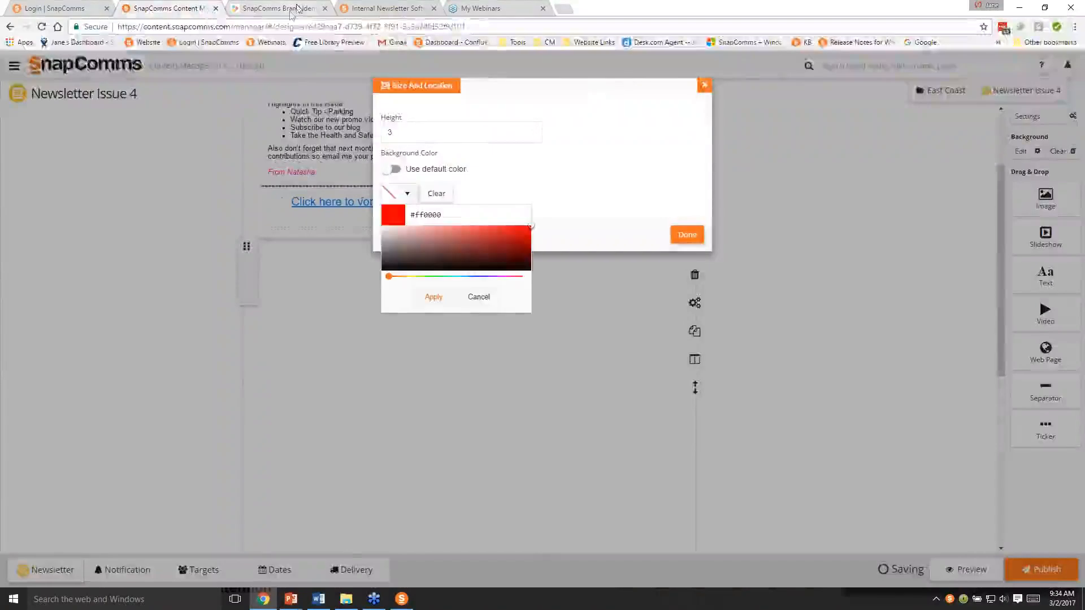
pyautogui.click(276, 8)
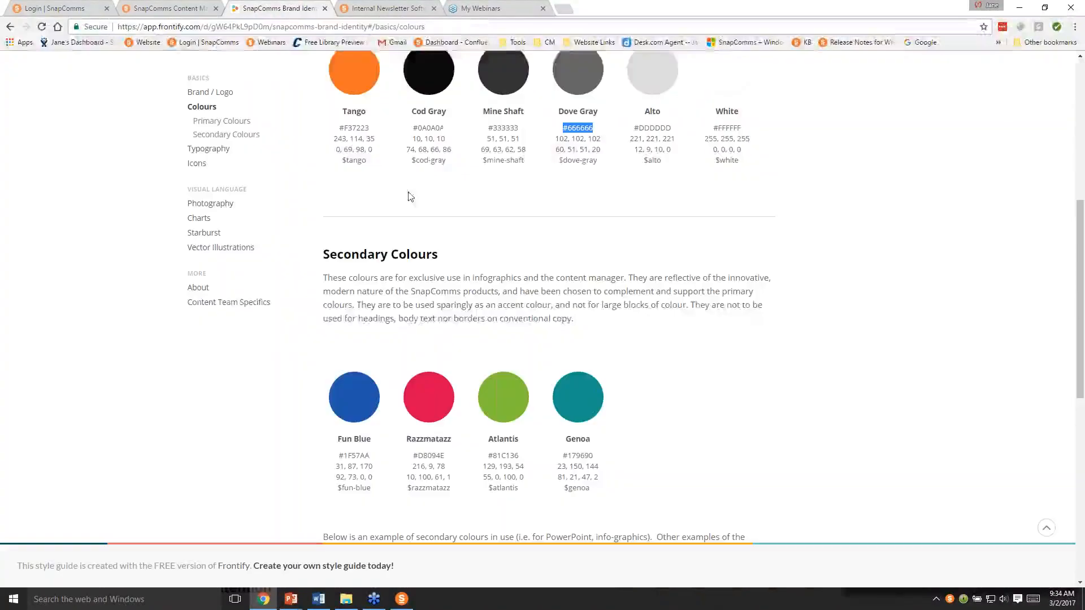
pyautogui.click(165, 8)
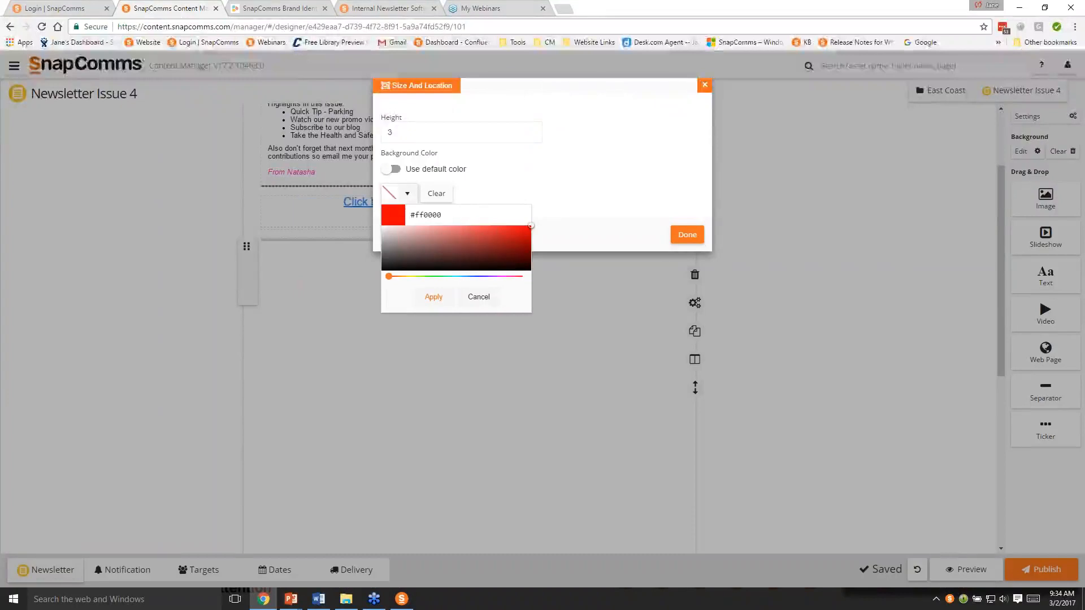
pyautogui.hotkey('ctrl', 'a')
pyautogui.write('#666666')
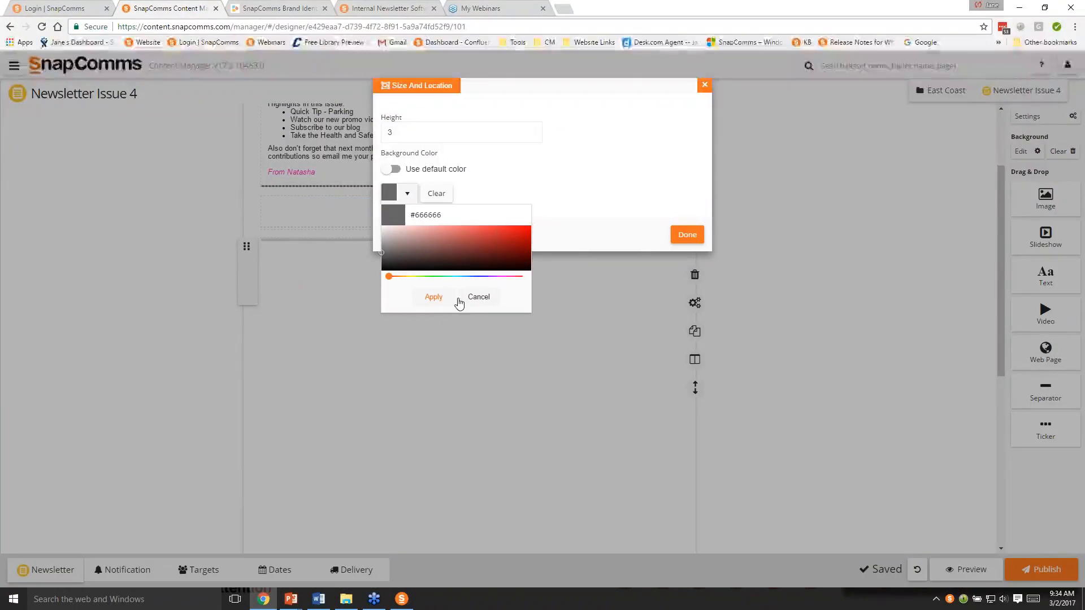
pyautogui.click(434, 297)
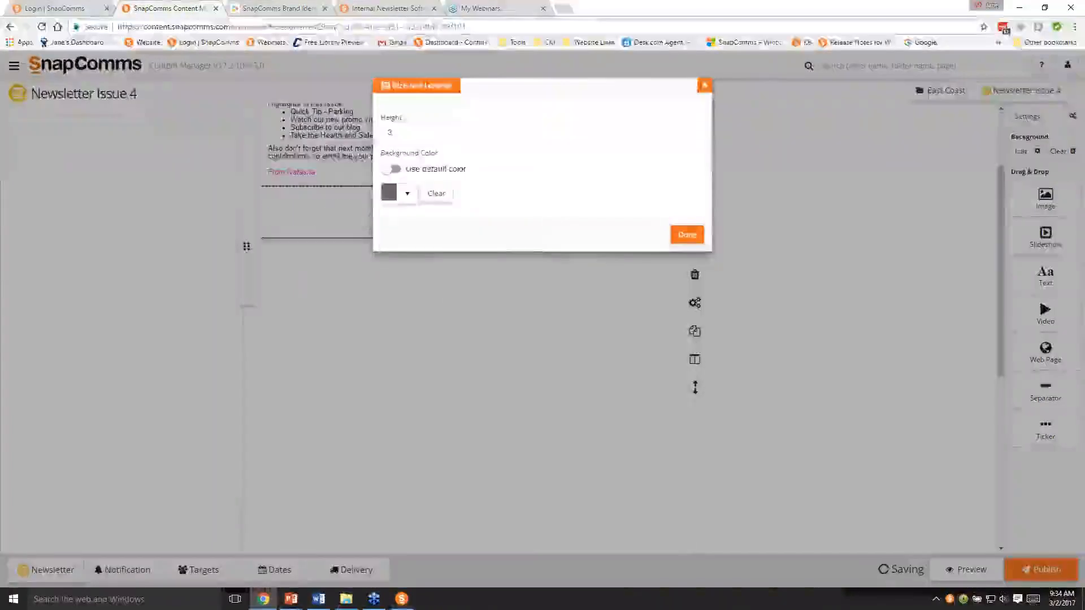
pyautogui.click(687, 235)
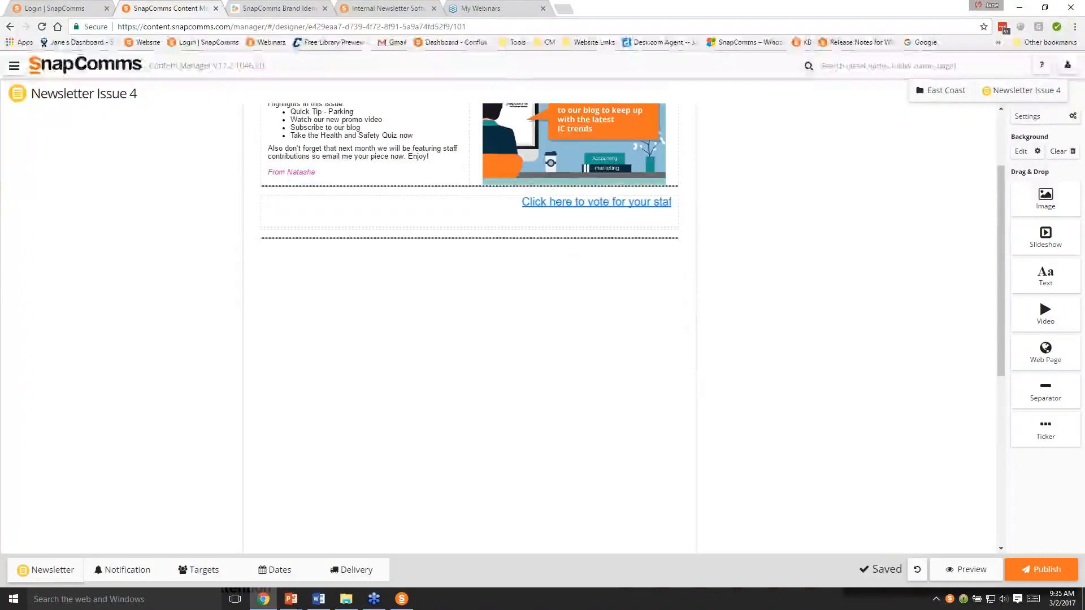
# - Reduce the ticker block's height so it fits closely around the sentence between the two separators
pyautogui.click(553, 227)
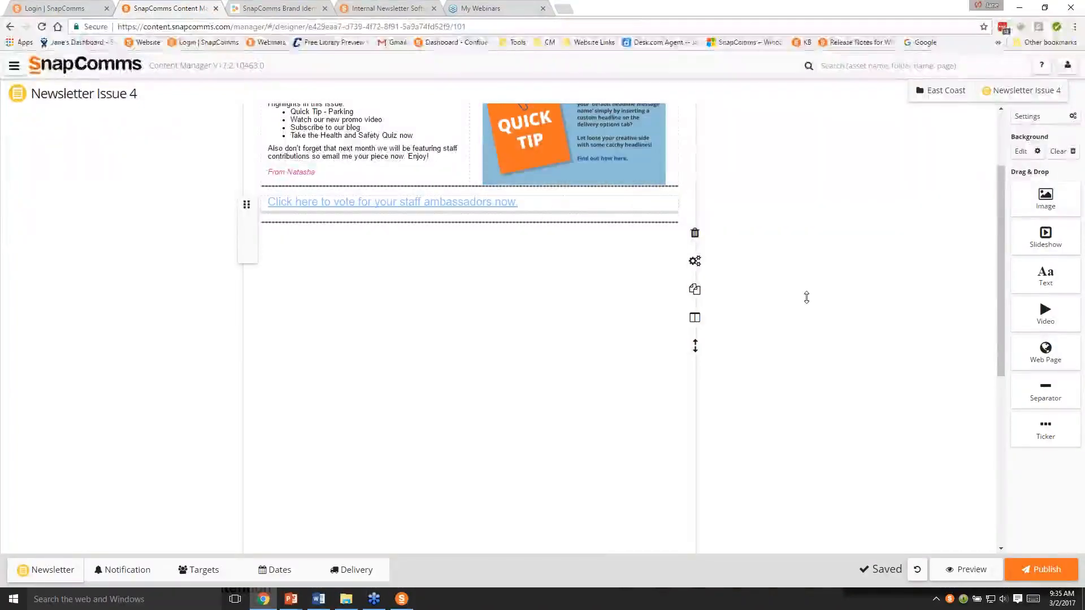
pyautogui.click(776, 292)
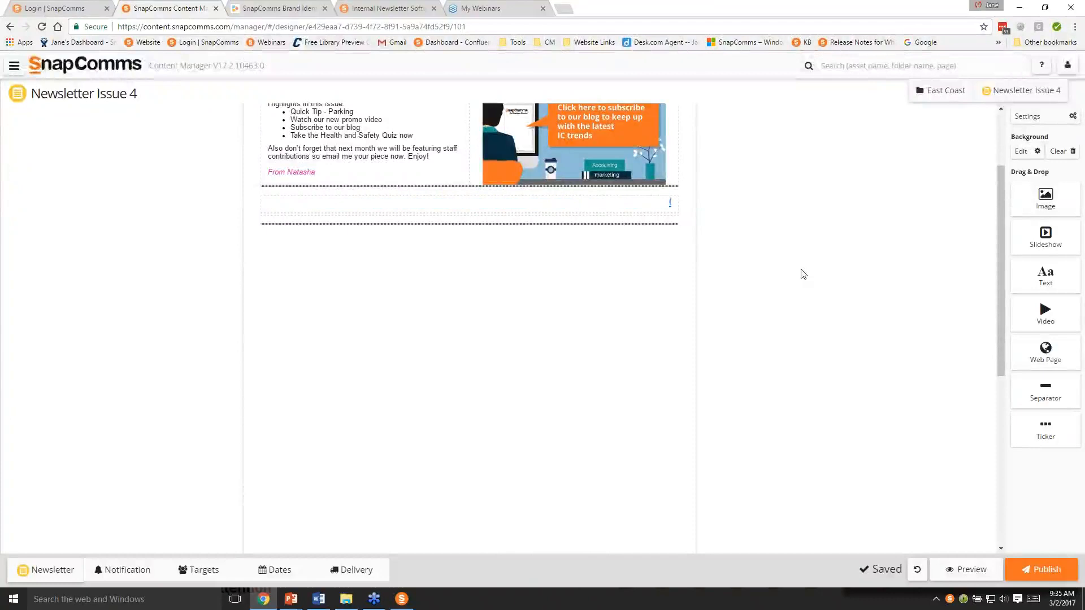
# - Add a text block below the lower separator and make it one third of the newsletter's width
pyautogui.scroll(2, 817, 297)
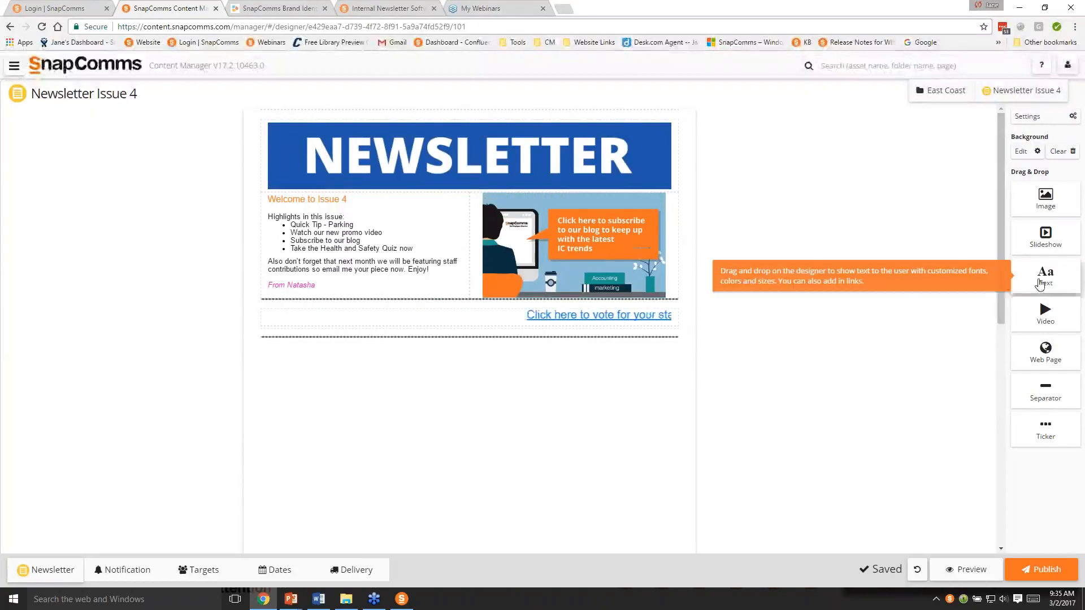
pyautogui.moveTo(1044, 284); pyautogui.dragTo(446, 370)
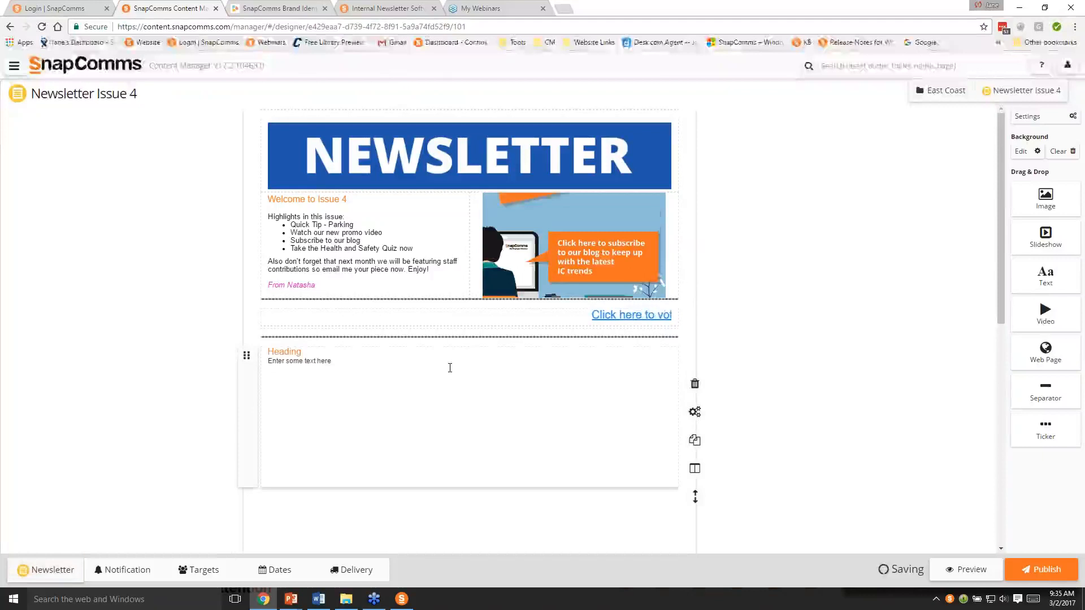
pyautogui.scroll(-2, 763, 428)
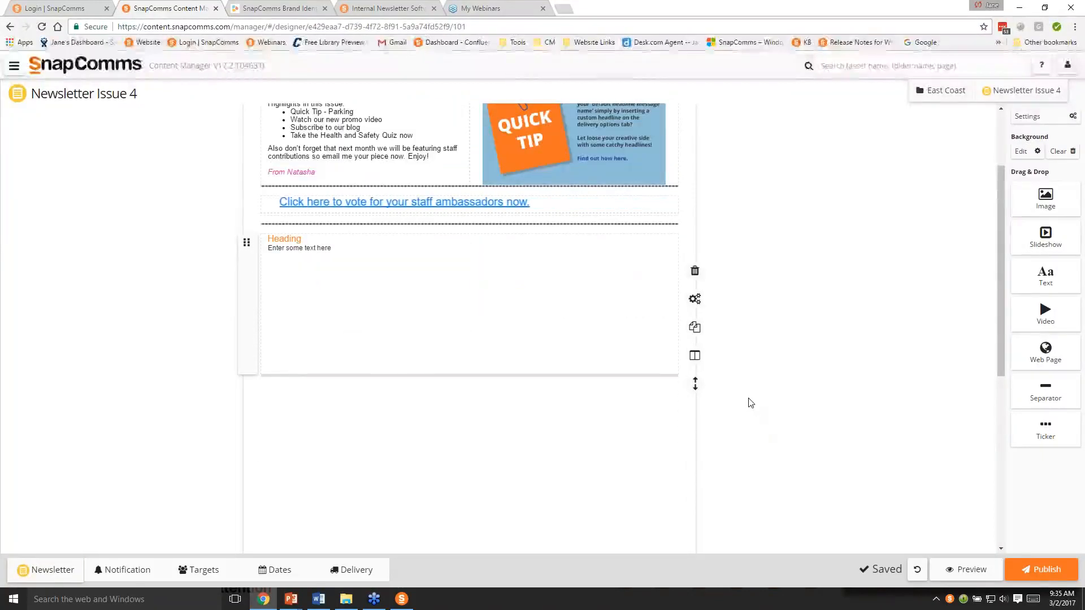
pyautogui.click(695, 357)
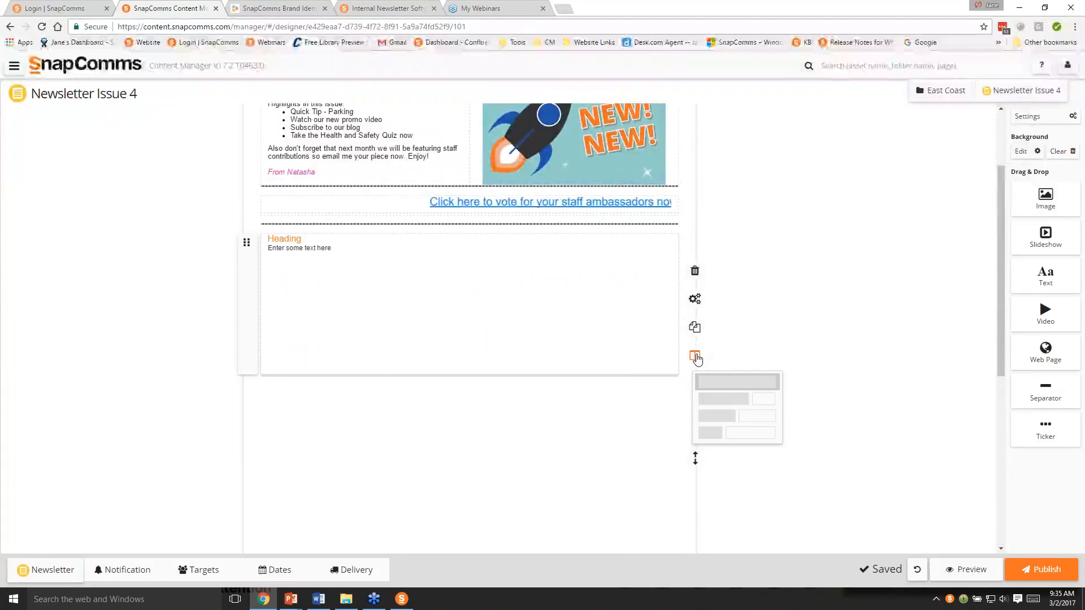
pyautogui.click(711, 435)
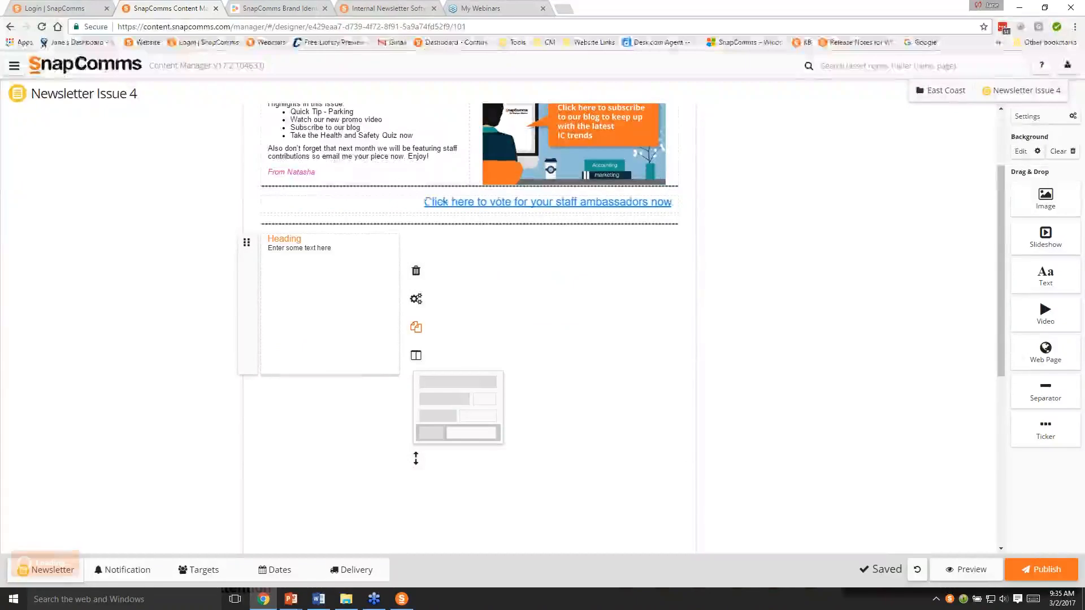
# - Duplicate the one-third-width text block twice to fill the row with three equal columns
pyautogui.click(416, 327)
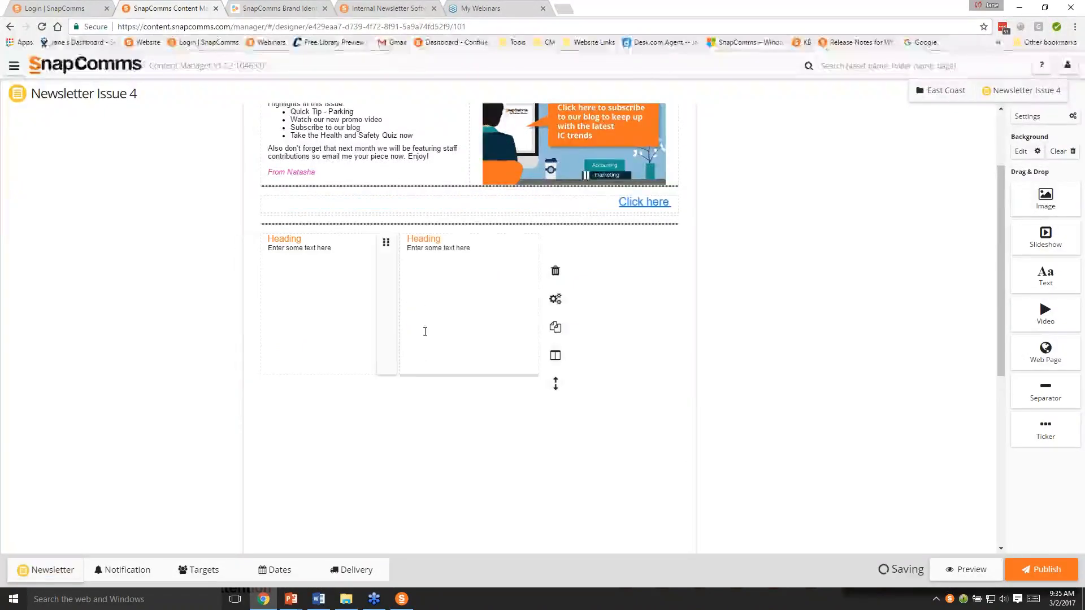
pyautogui.click(556, 327)
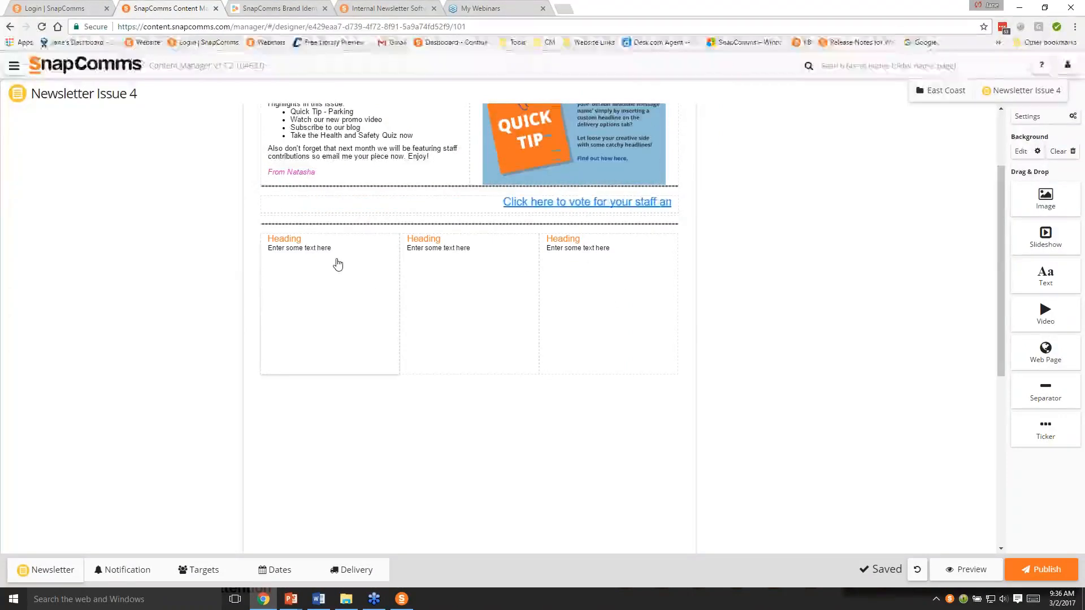
# - Replace the first column's heading with "Health & Safety Survey"
pyautogui.click(297, 243)
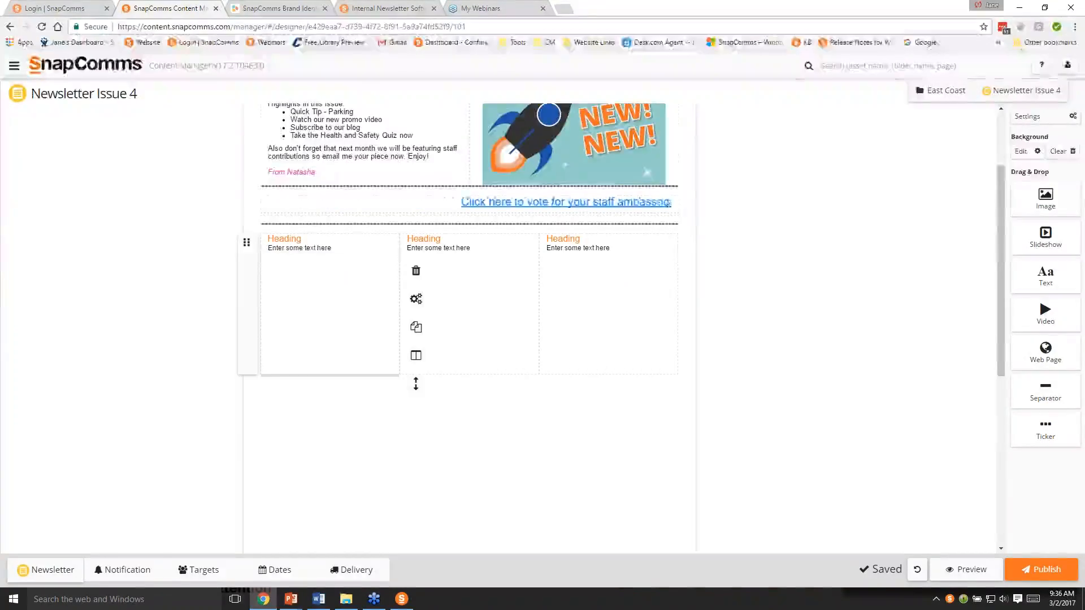
pyautogui.doubleClick(300, 239)
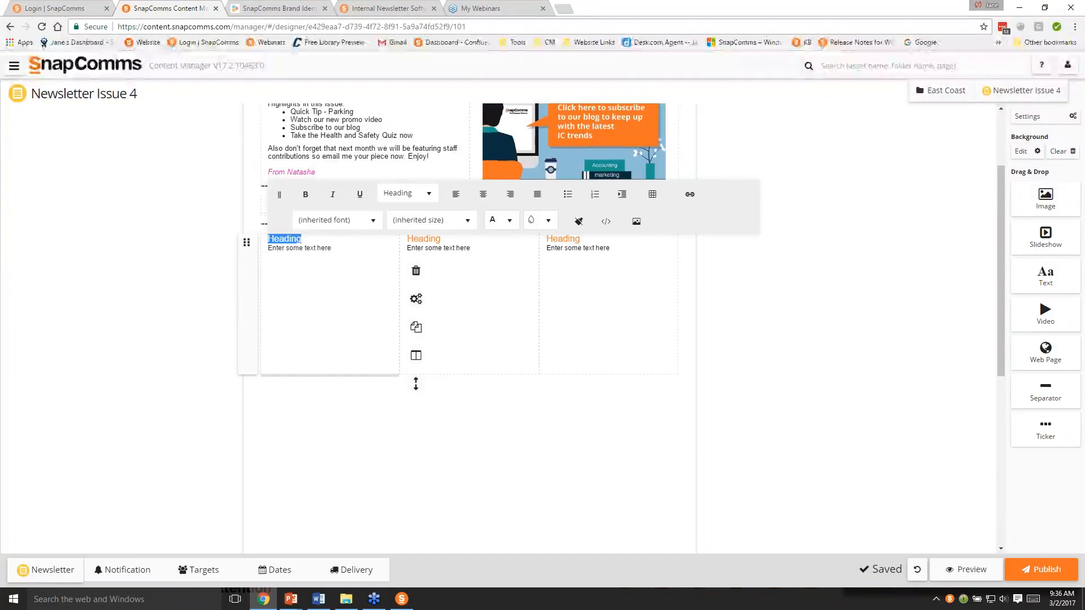
pyautogui.write('Health')
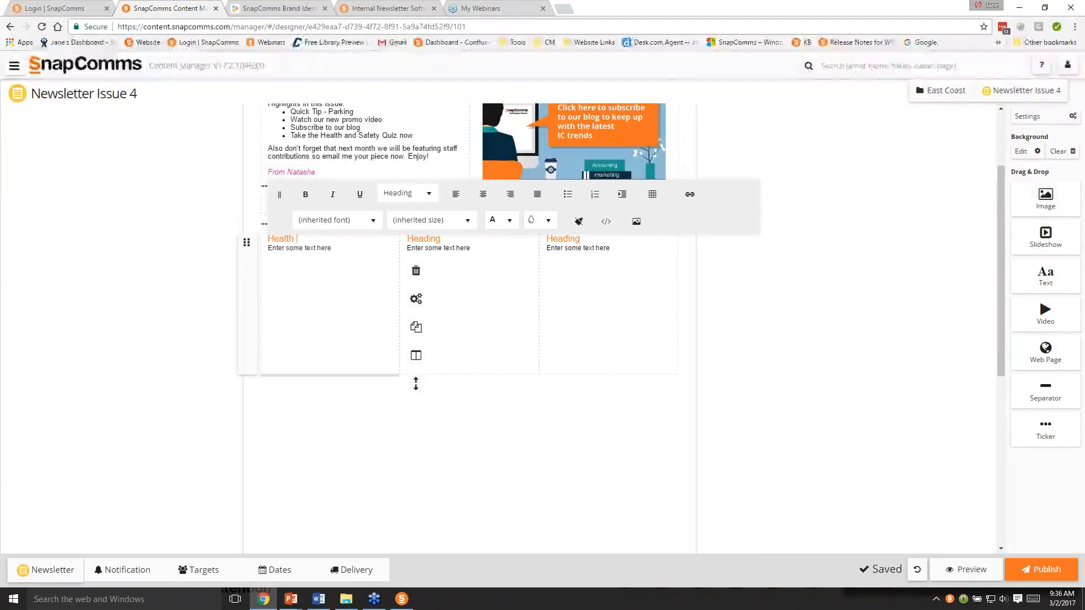
pyautogui.write(' & Safet Survey')
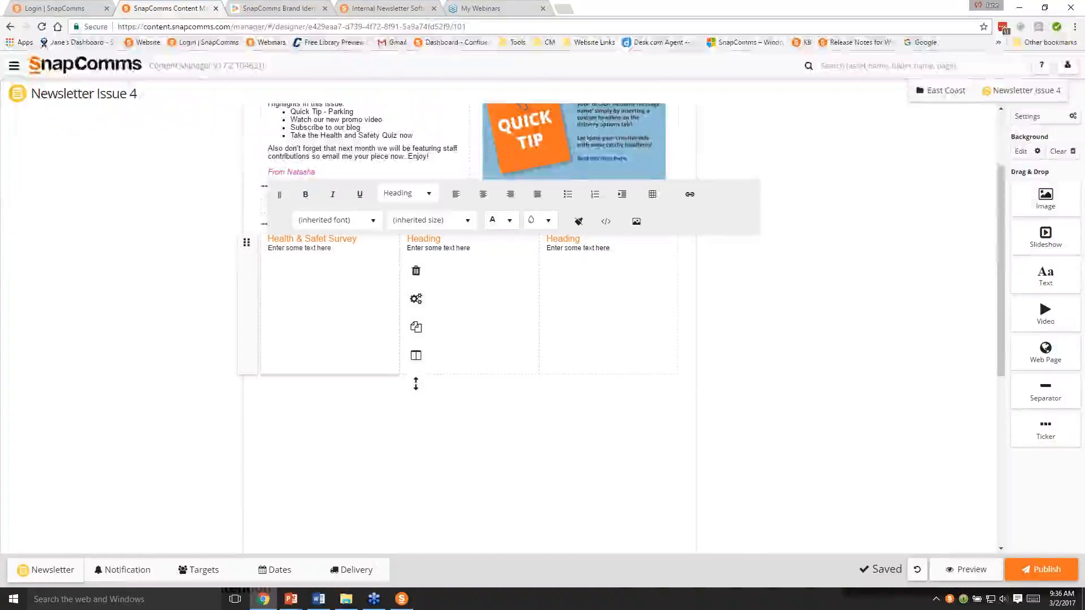
pyautogui.click(329, 239)
pyautogui.write('y')
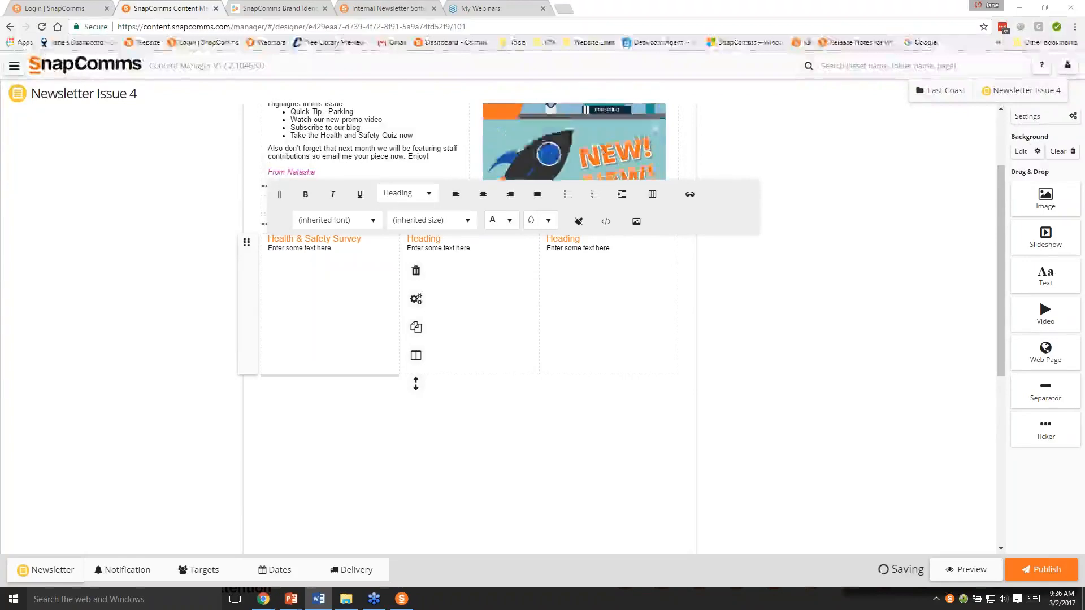
# - Replace the first column's placeholder text with the pasted paragraph asking for opinions on workplace Health and Safety, and start a new line below it
pyautogui.click(270, 252)
pyautogui.hotkey('shift', 'End')
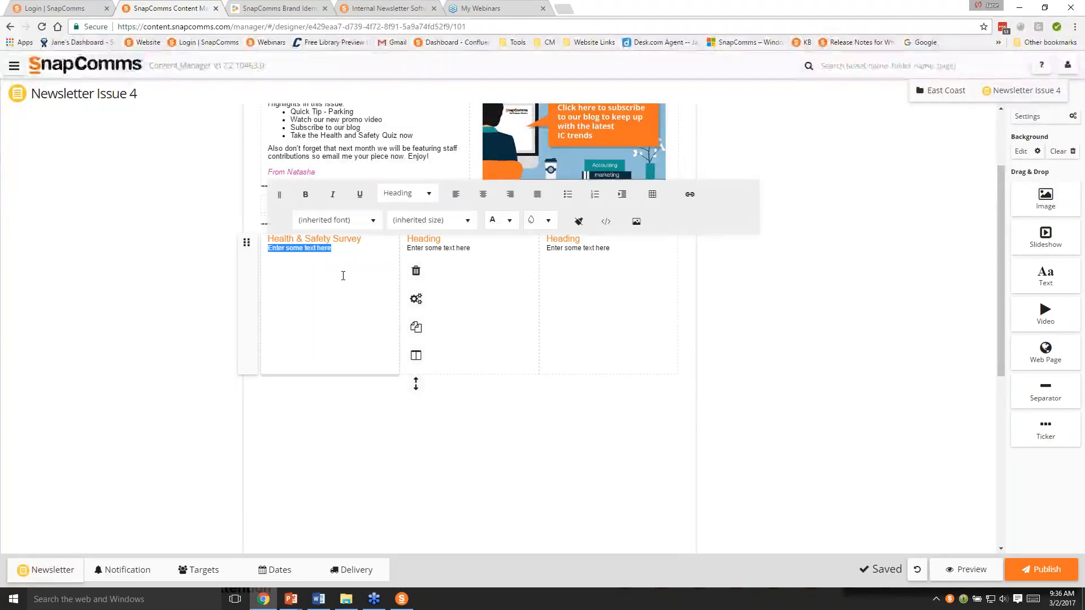
pyautogui.press('Delete')
pyautogui.write('We want to know what you think about Health and Safety in our workplace. It is very important that you feel safe.')
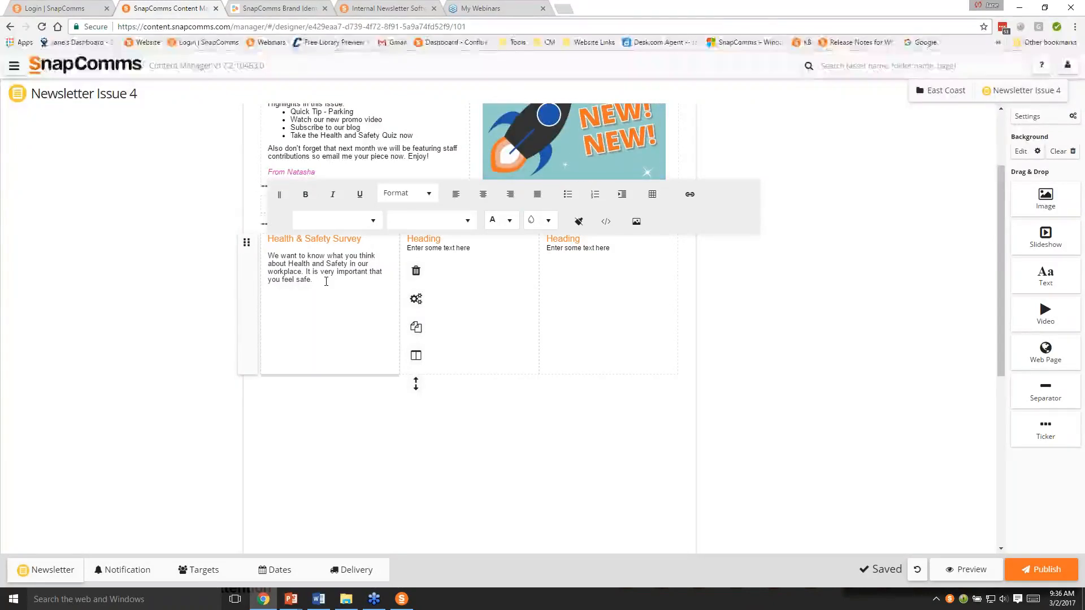
pyautogui.press('Return')
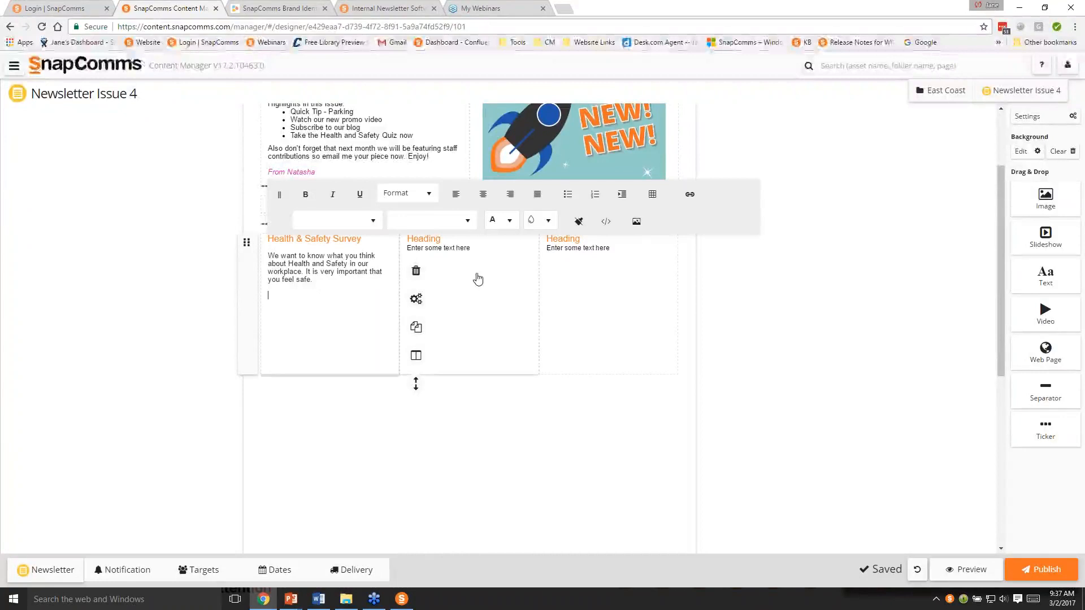
# - Upload survey.png from the NEWSLETTER images folder and try to insert it below the Health & Safety Survey paragraph
pyautogui.click(637, 226)
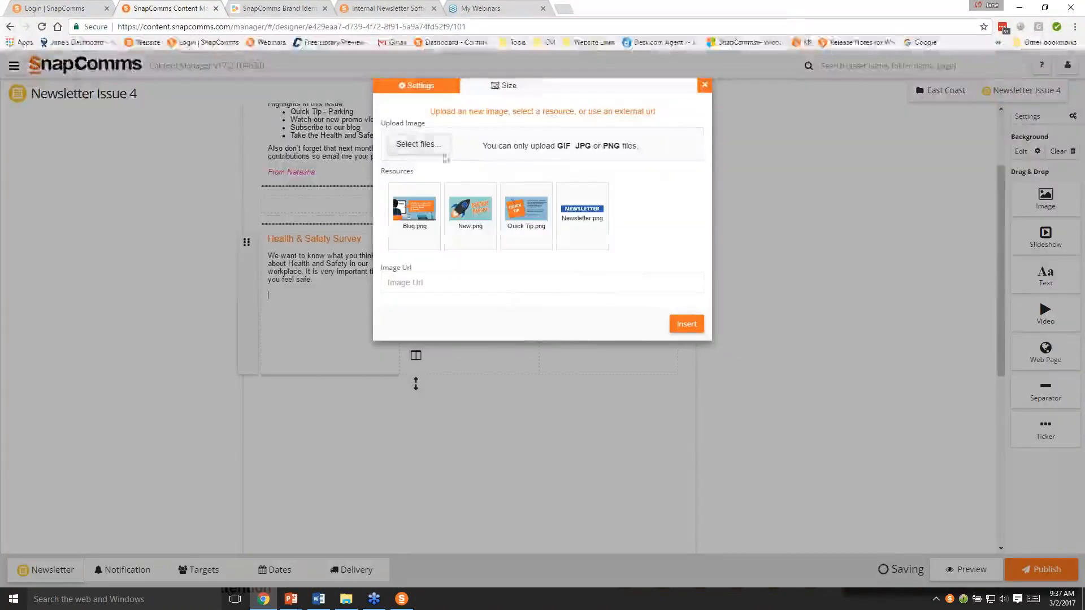
pyautogui.click(445, 156)
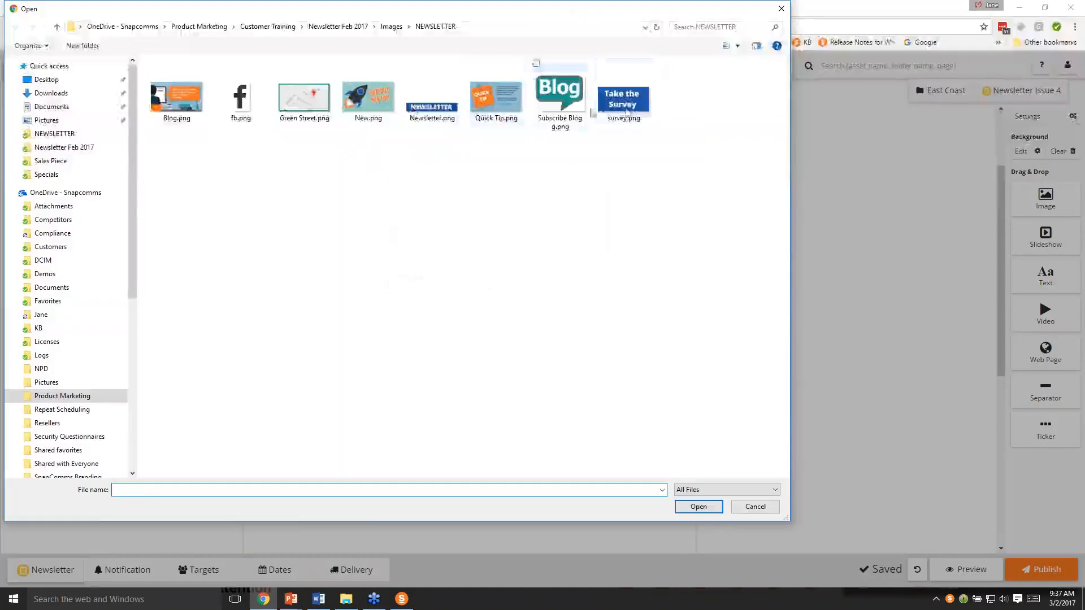
pyautogui.click(624, 105)
pyautogui.click(699, 506)
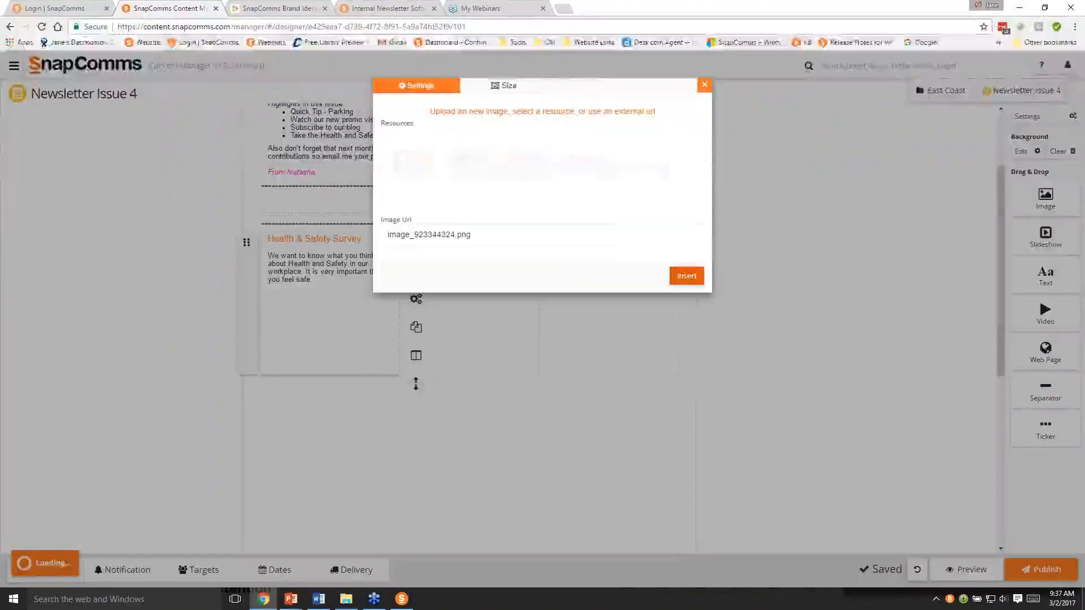
pyautogui.click(687, 276)
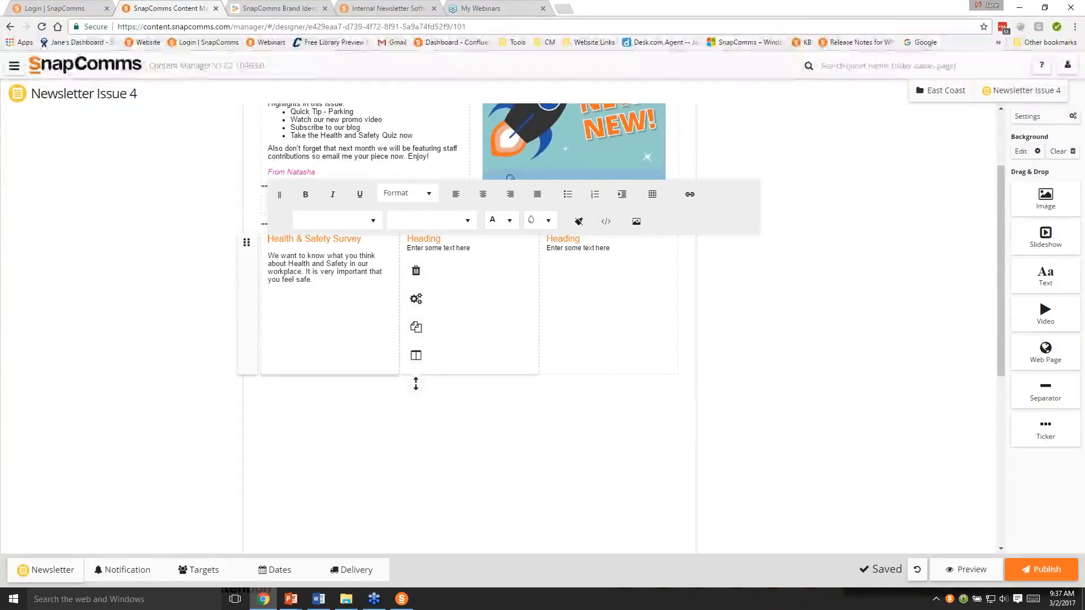
# - Insert the uploaded survey.png resource into the first column and move it below the paragraph
pyautogui.click(637, 222)
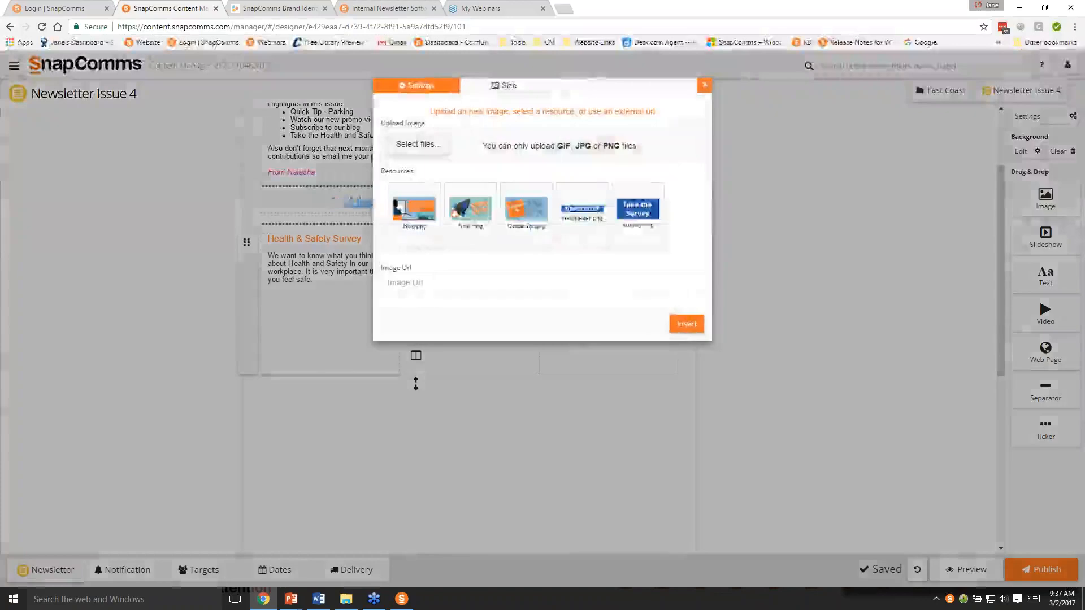
pyautogui.click(623, 228)
pyautogui.click(685, 324)
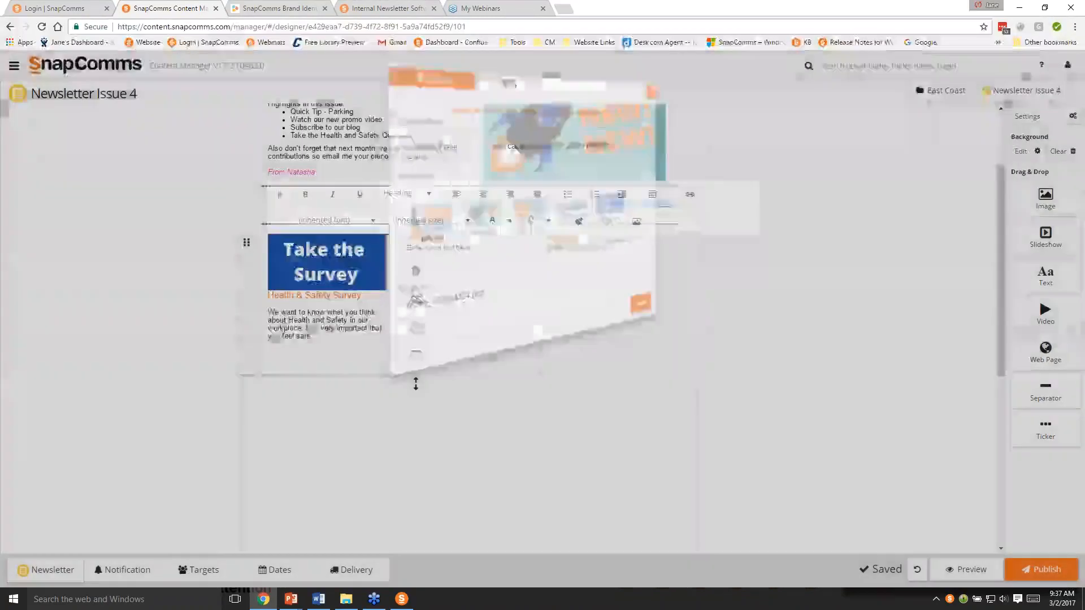
pyautogui.moveTo(324, 282); pyautogui.dragTo(303, 308)
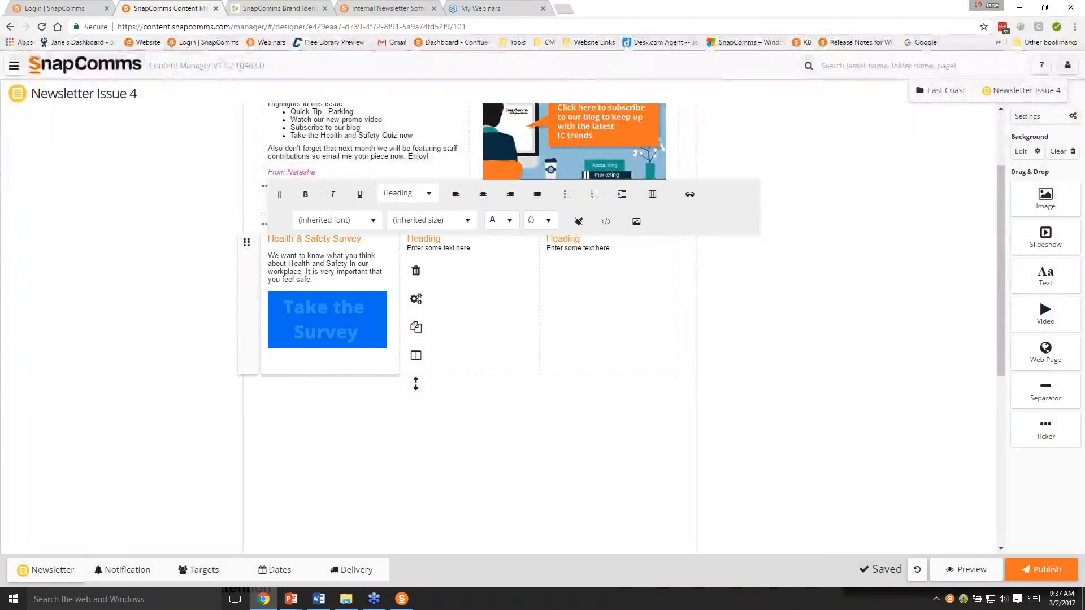
pyautogui.click(318, 309)
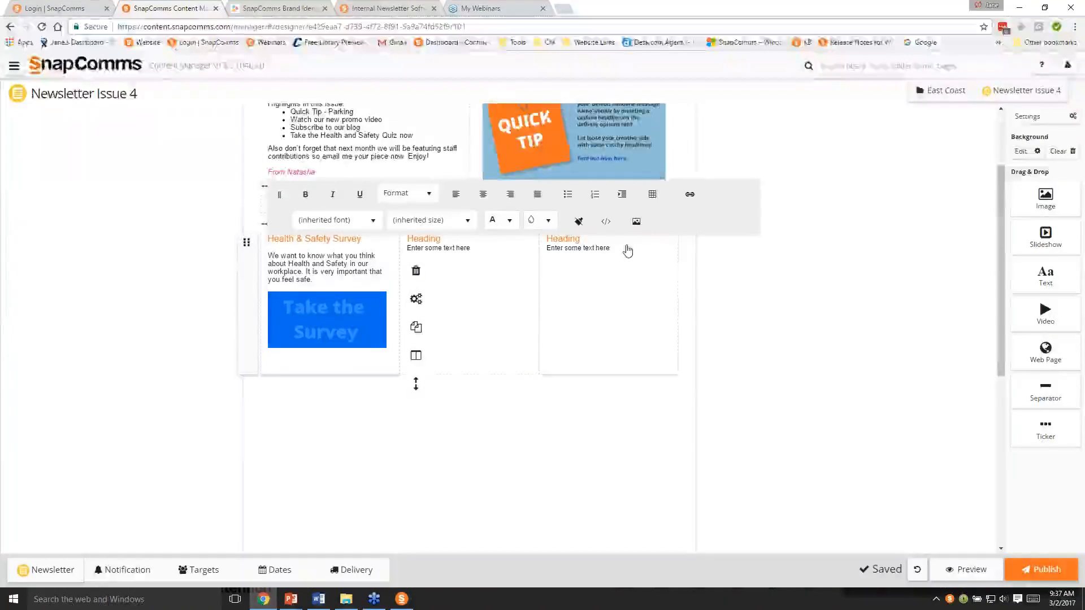
pyautogui.click(689, 194)
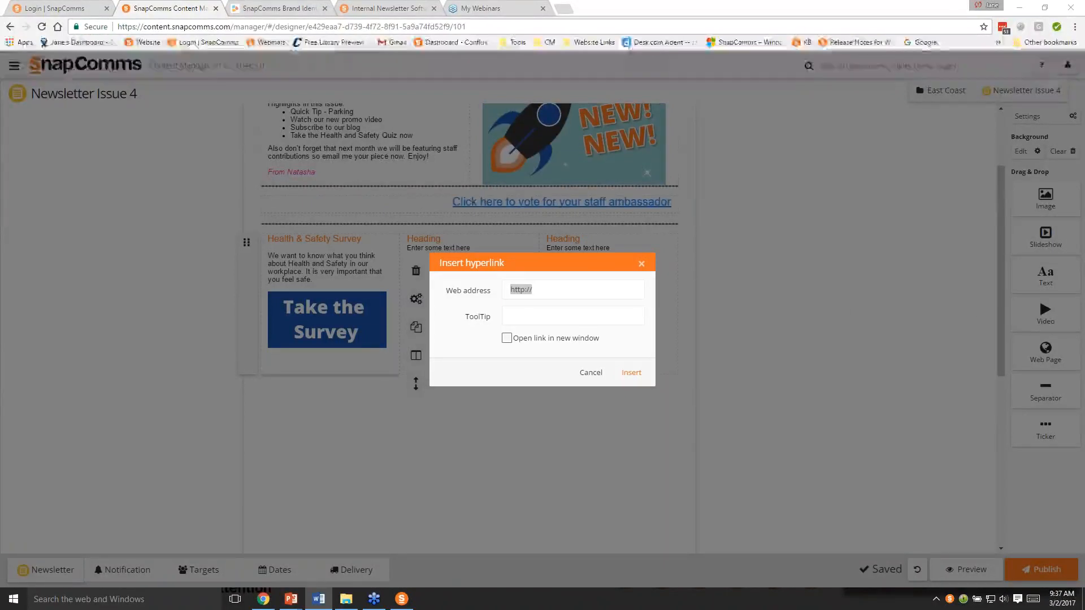
pyautogui.rightClick(954, 329)
pyautogui.click(578, 286)
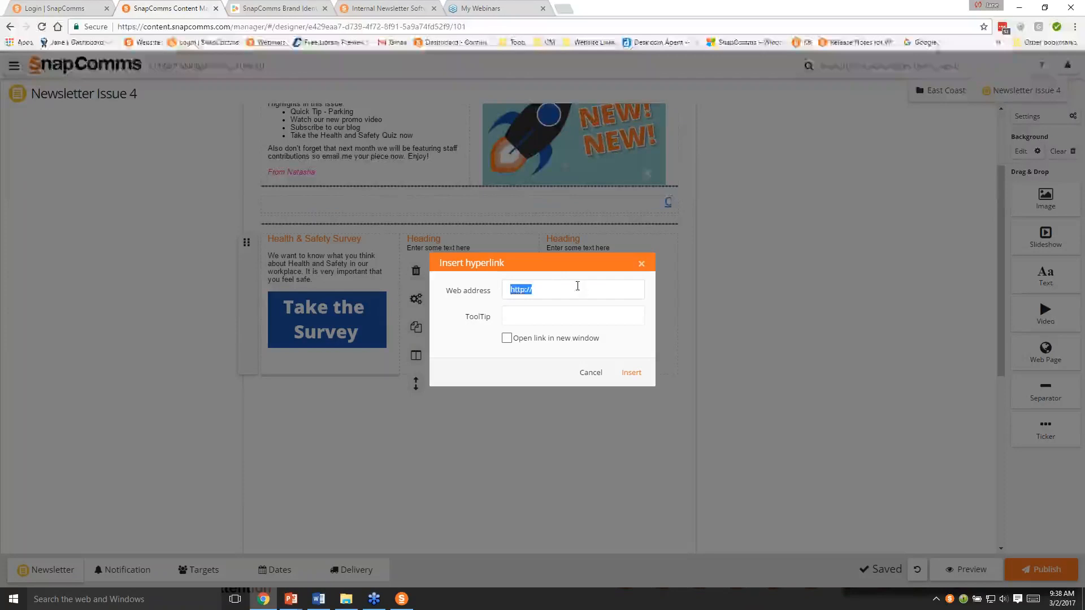
pyautogui.hotkey('ctrl', 'v')
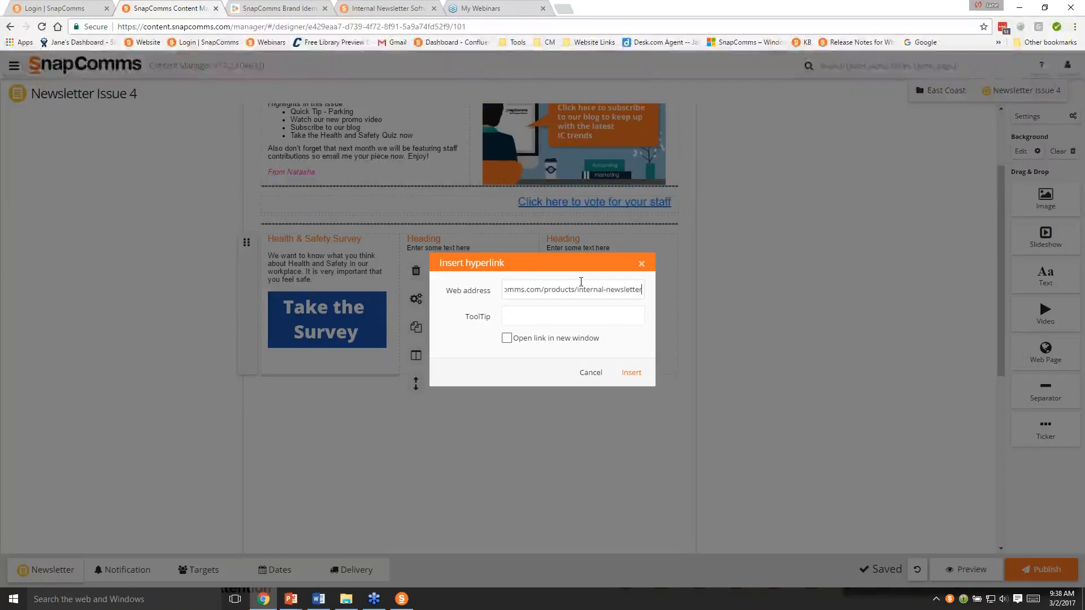
pyautogui.click(506, 337)
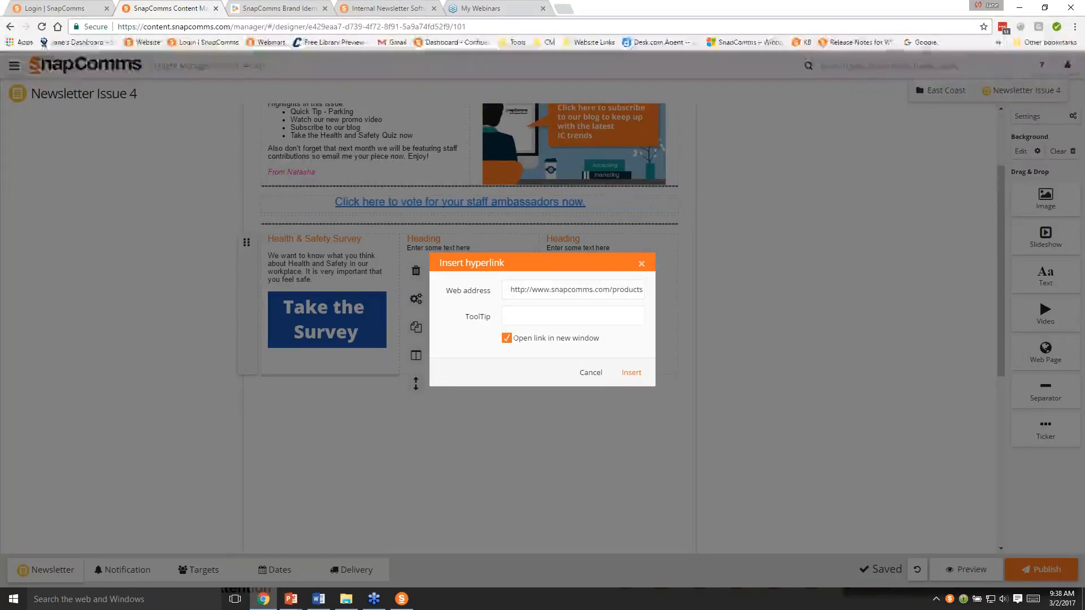
pyautogui.click(640, 374)
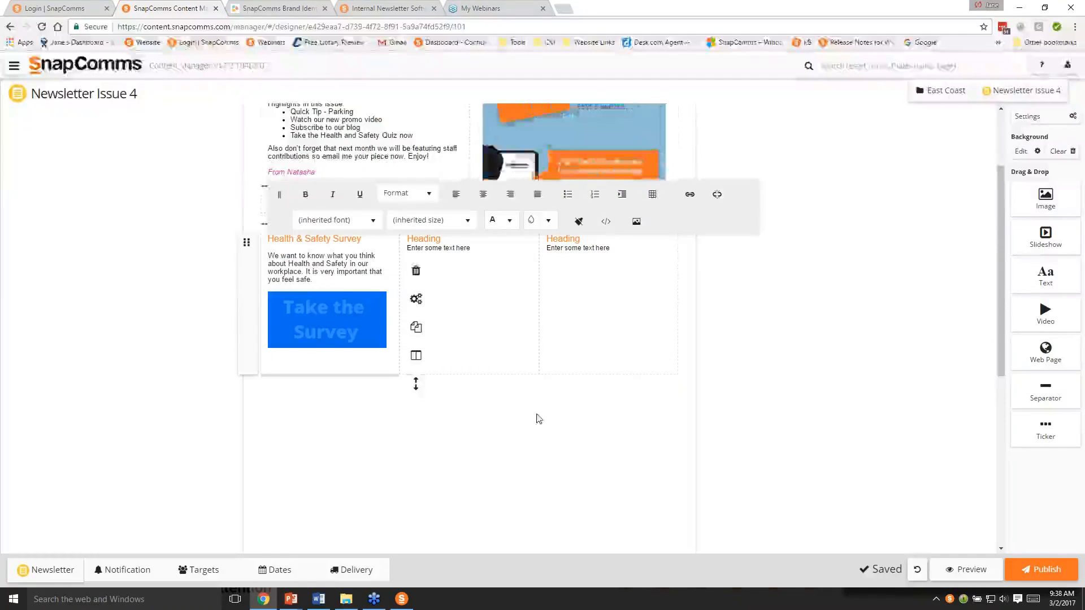
pyautogui.click(738, 376)
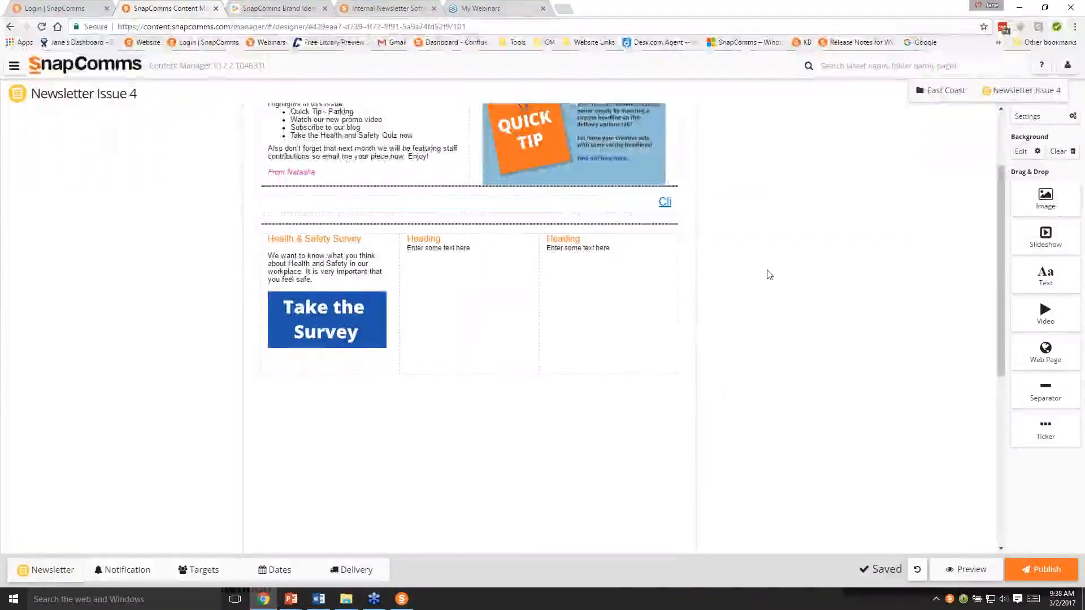
# - Add a text block below the three-column row and make it the full width of the newsletter
pyautogui.scroll(-1, 769, 275)
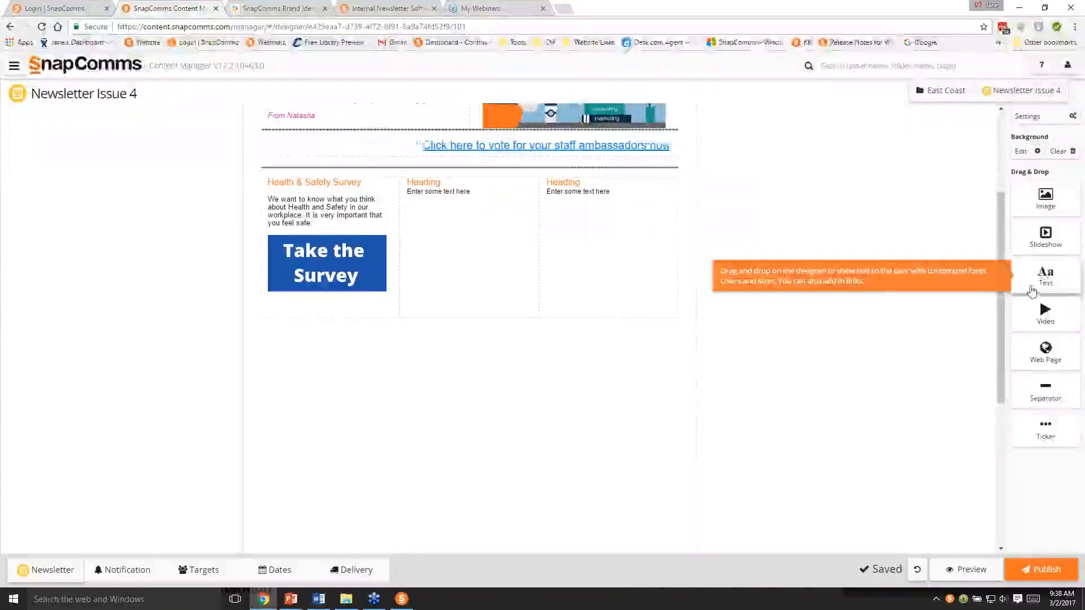
pyautogui.moveTo(1031, 291); pyautogui.dragTo(561, 388)
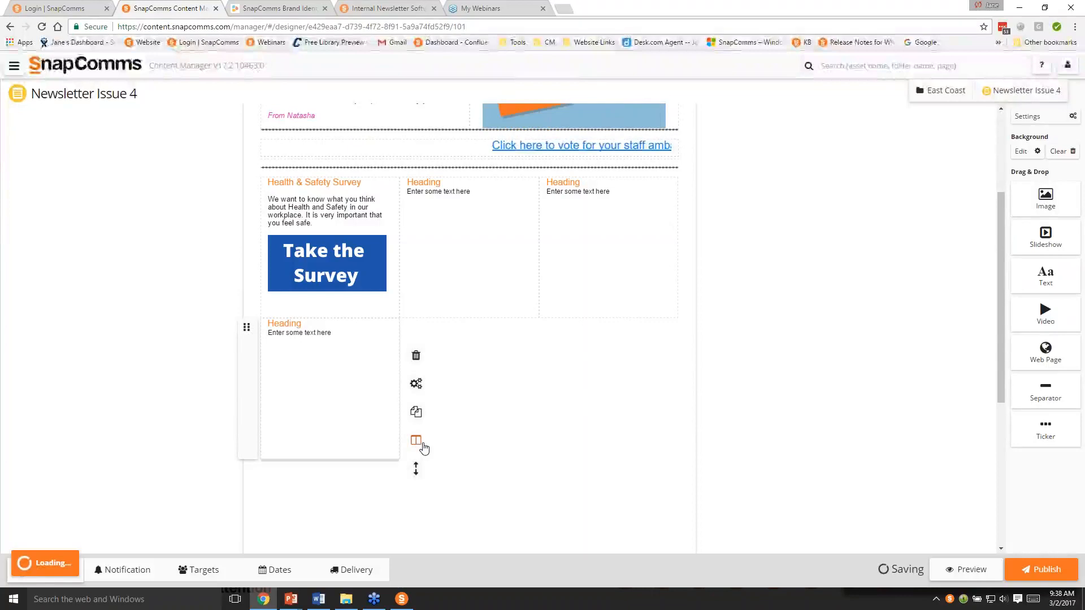
pyautogui.click(424, 447)
pyautogui.click(458, 464)
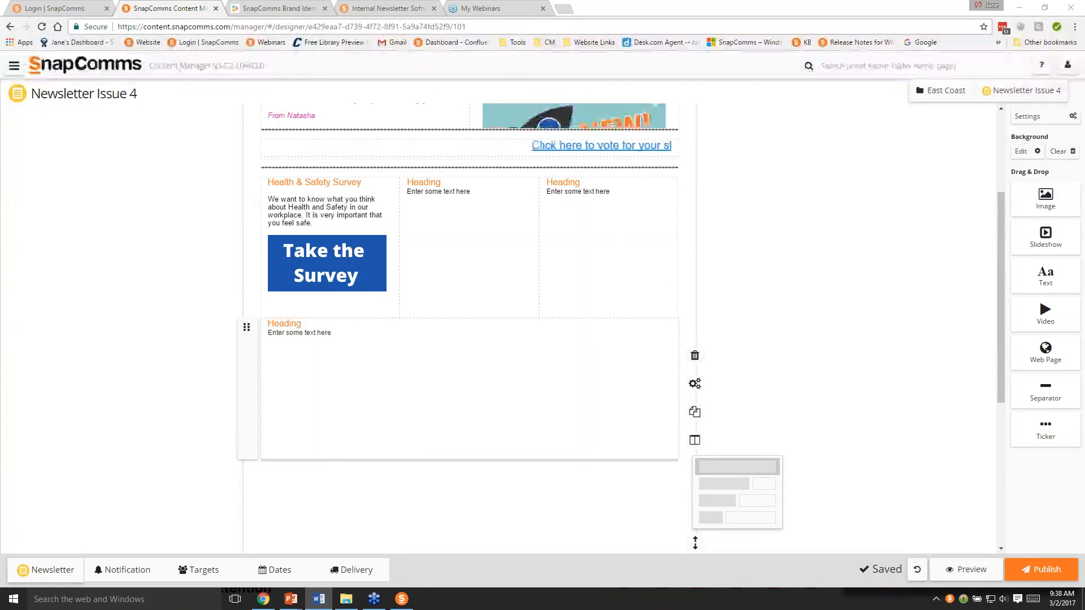
# - Replace the full-width block's heading with the pasted text "Our New Promotional Video"
pyautogui.click(301, 332)
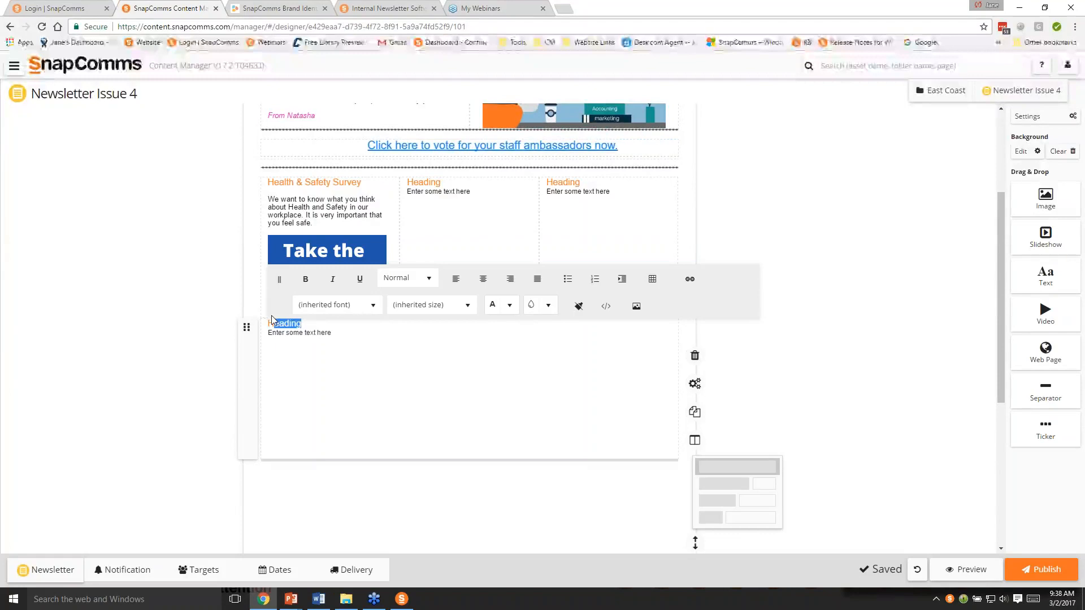
pyautogui.moveTo(272, 321); pyautogui.dragTo(267, 322)
pyautogui.write('Our New Promotional Video')
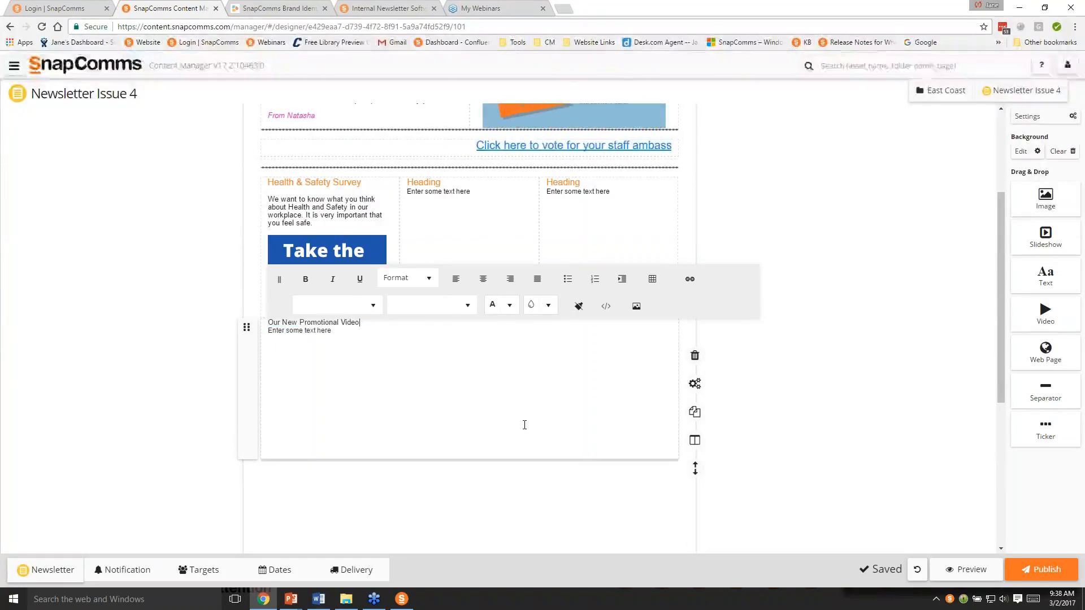
# - Apply the Heading format to the "Our New Promotional Video" line
pyautogui.click(366, 321)
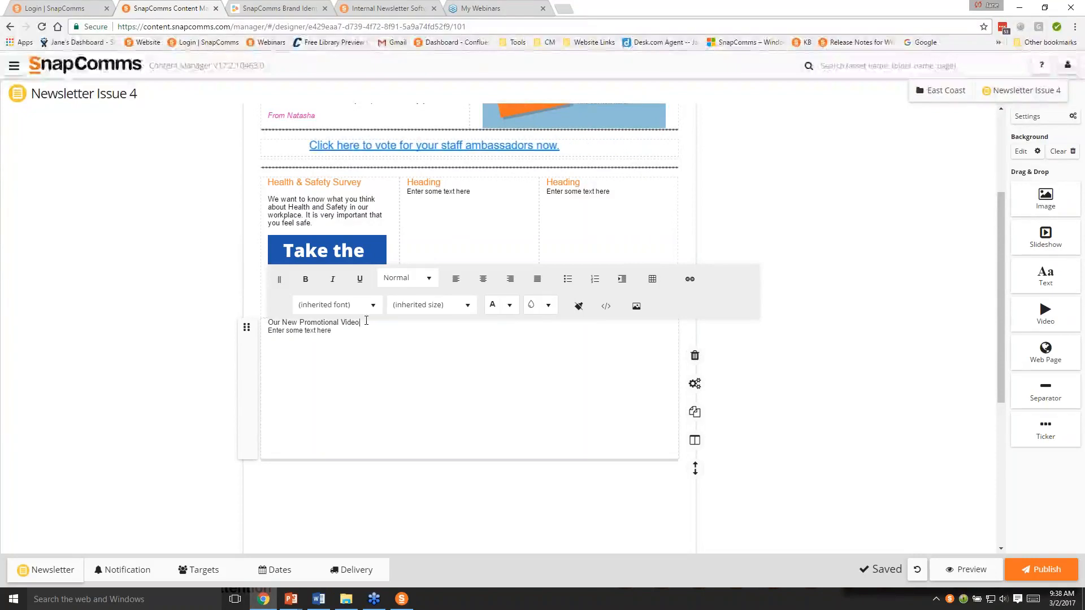
pyautogui.moveTo(366, 321); pyautogui.dragTo(267, 322)
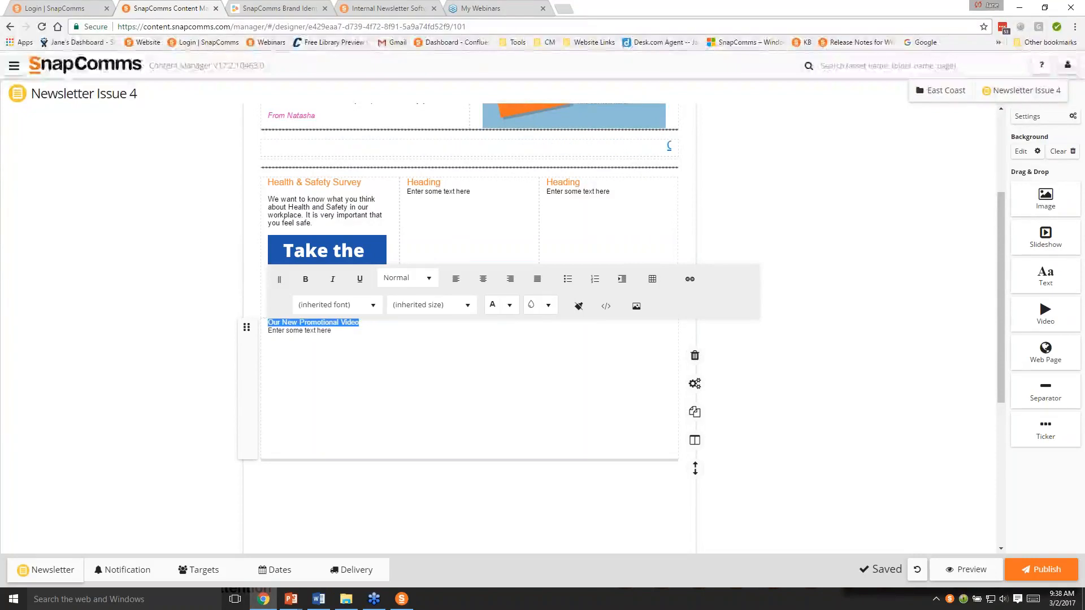
pyautogui.click(431, 280)
pyautogui.click(411, 332)
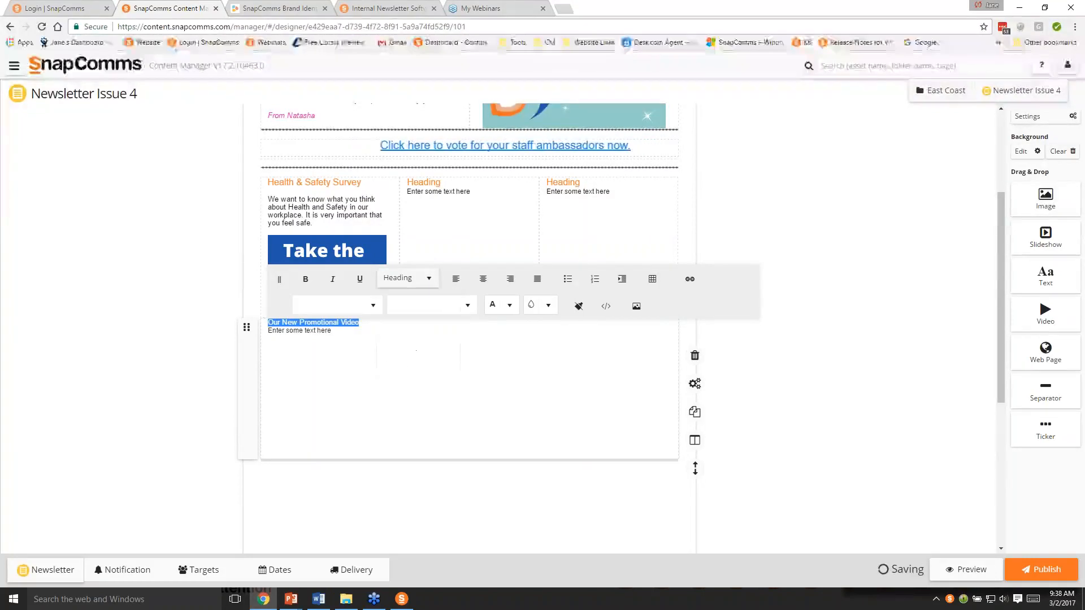
pyautogui.click(398, 339)
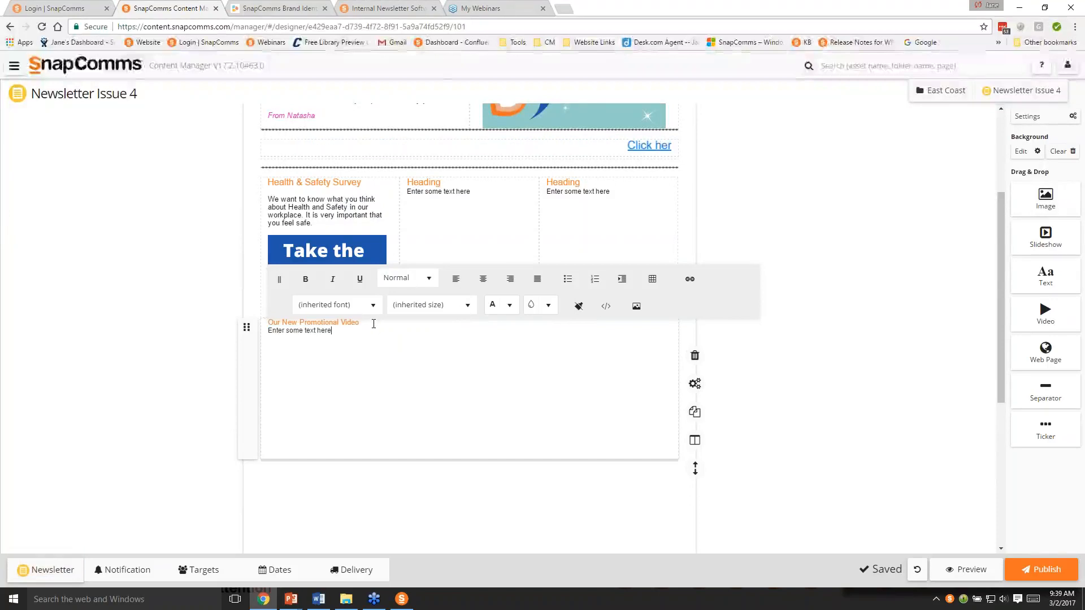
# - Set the font size of the "Our New Promotional Video" heading to 14px
pyautogui.moveTo(374, 324); pyautogui.dragTo(264, 321)
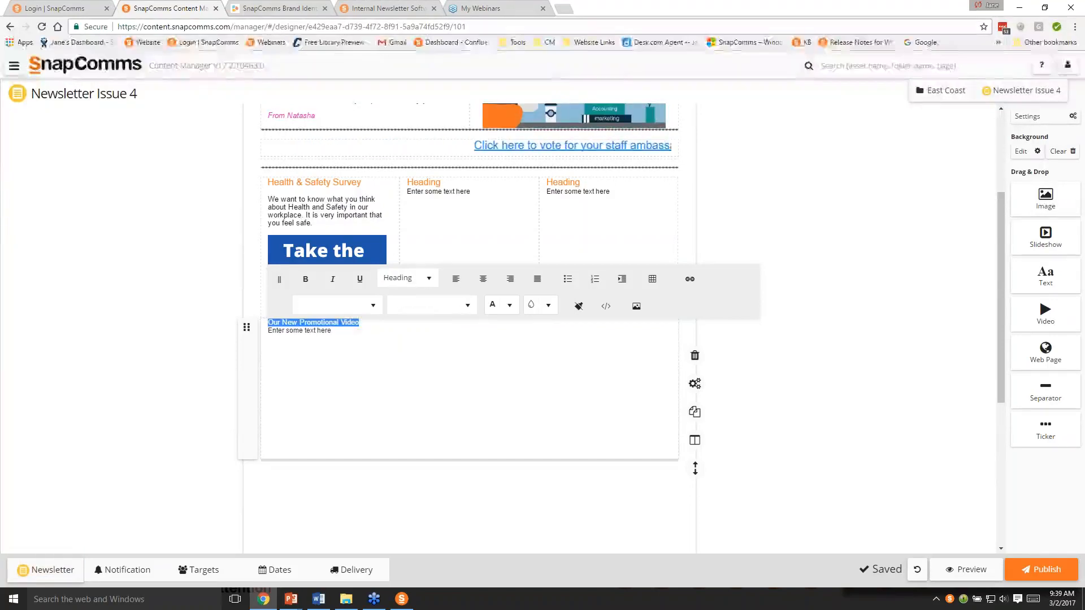
pyautogui.click(470, 315)
pyautogui.scroll(-2, 419, 383)
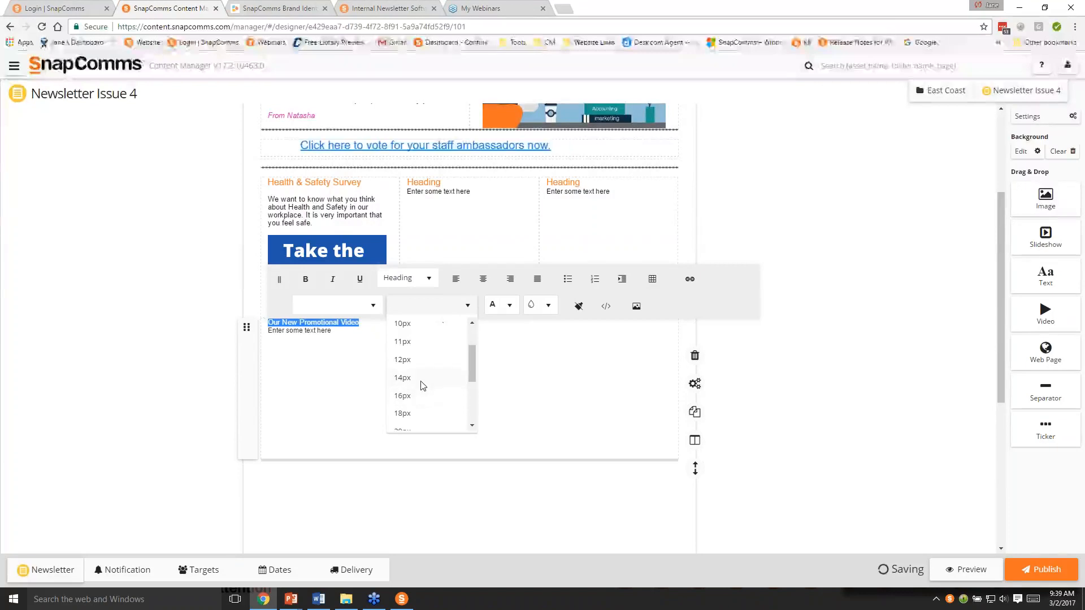
pyautogui.click(421, 384)
pyautogui.moveTo(342, 331); pyautogui.dragTo(303, 339)
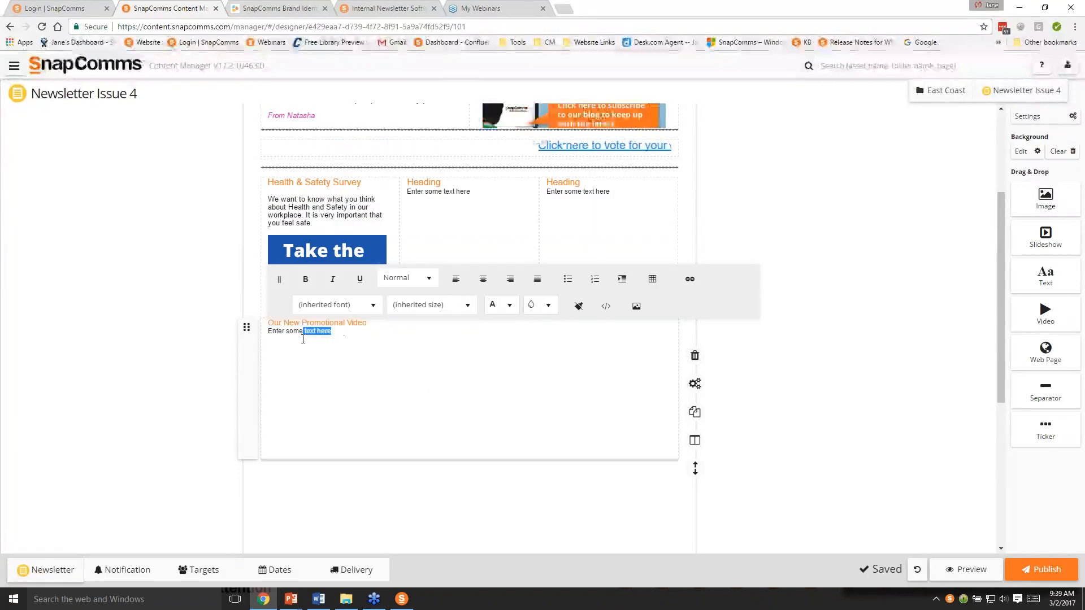
pyautogui.click(510, 483)
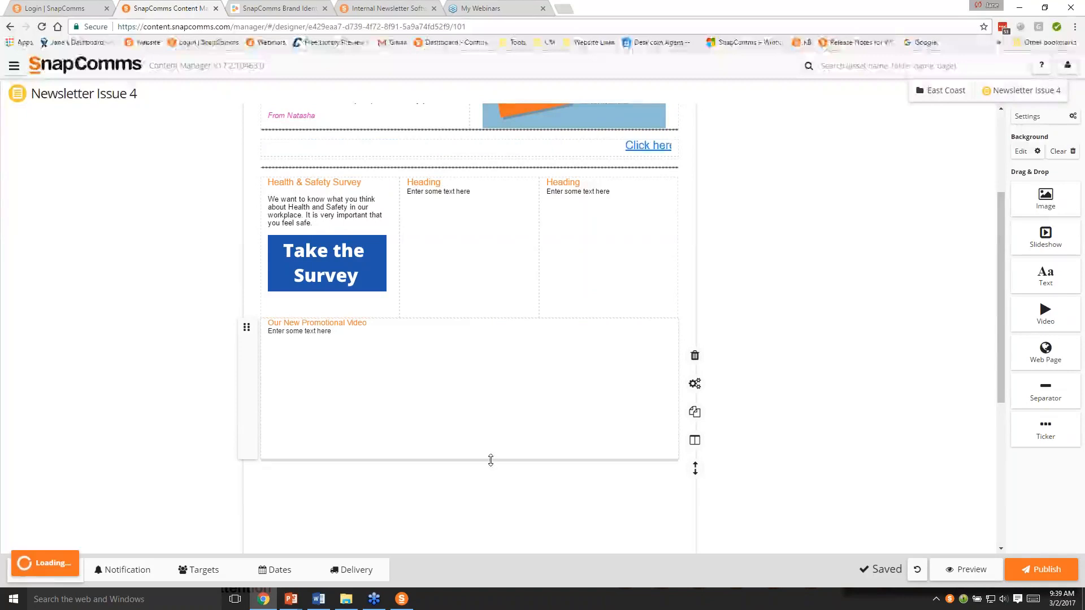
# - Shorten the "Our New Promotional Video" text block to fit its text and add a video block directly below it
pyautogui.moveTo(489, 457); pyautogui.dragTo(471, 349)
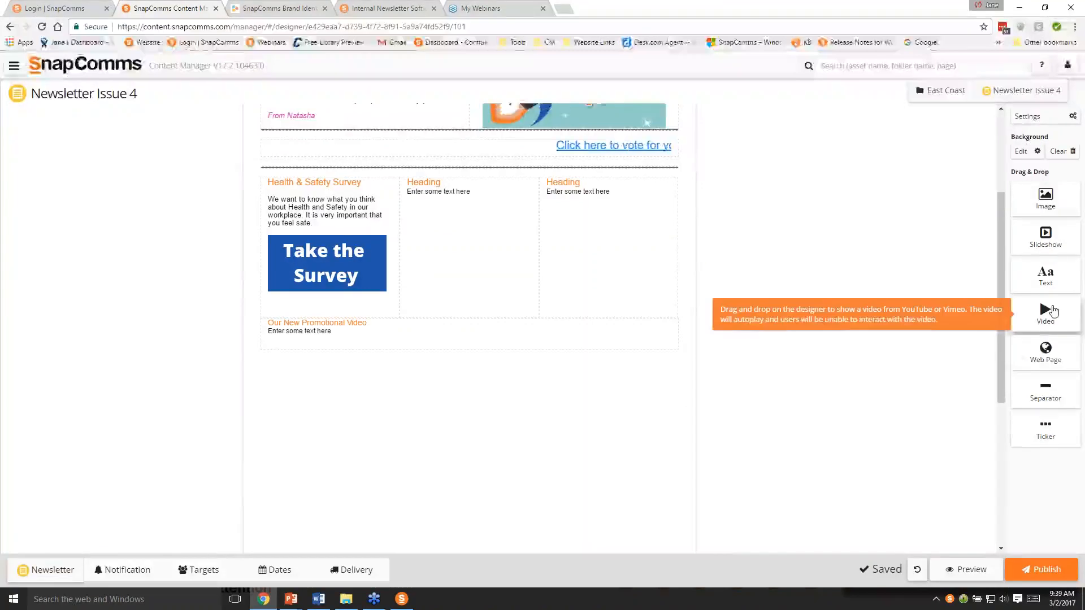
pyautogui.moveTo(1045, 311); pyautogui.dragTo(542, 417)
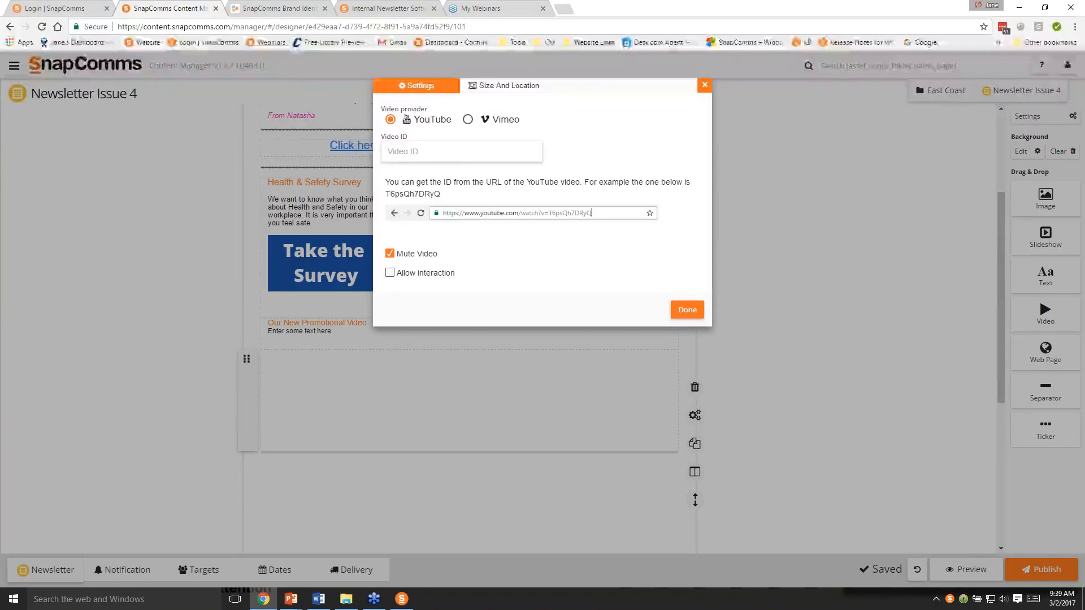
pyautogui.click(458, 158)
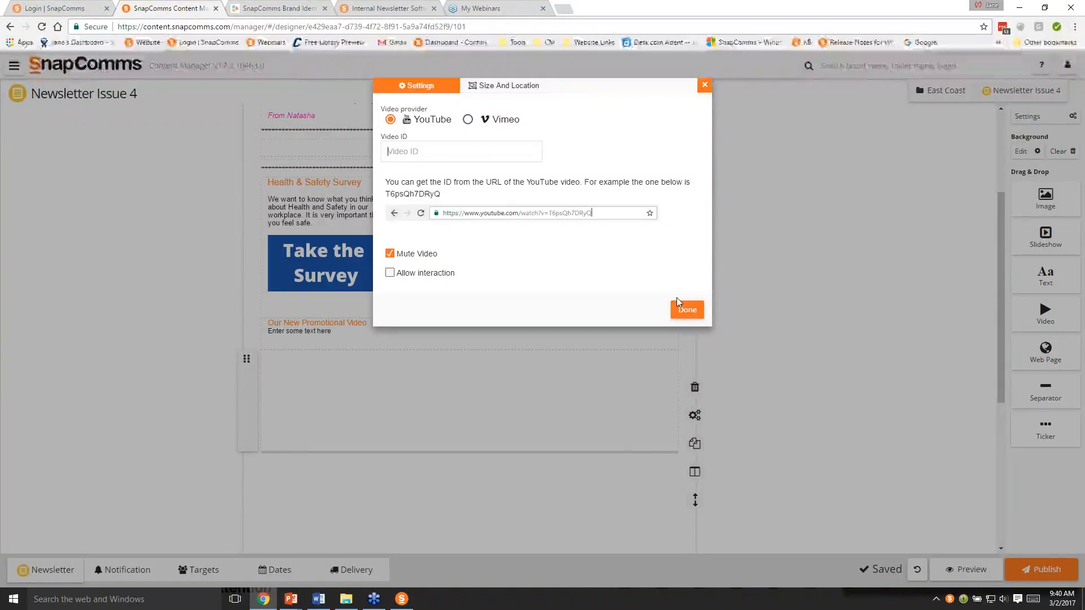
# - Search the web in a new browser tab for "snapcomms overview video", open the SnapComms overview (2016) YouTube result and pause it
pyautogui.click(564, 9)
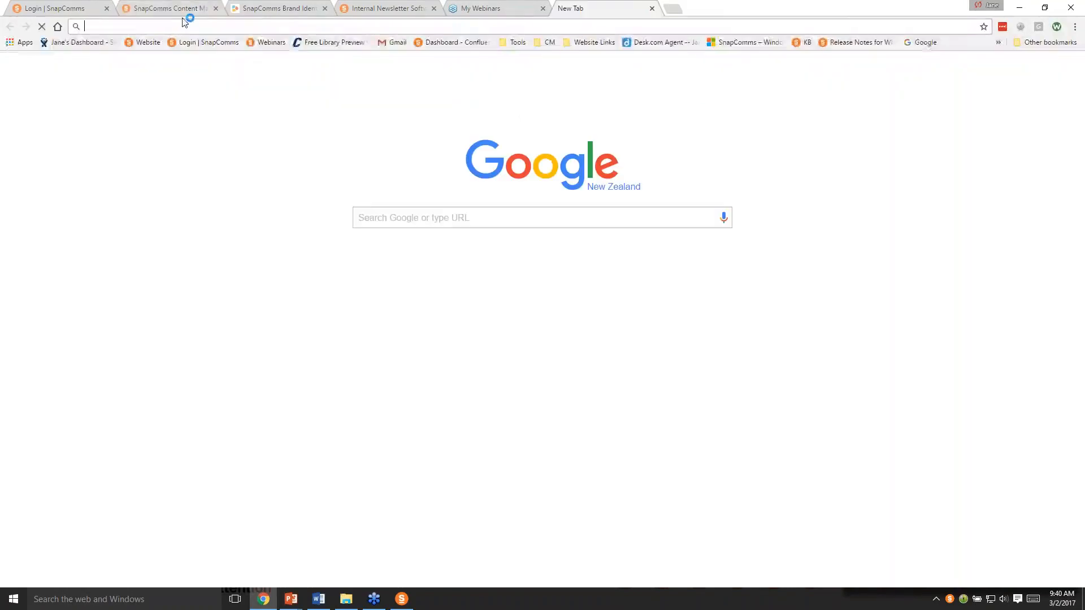
pyautogui.write('snapcomms')
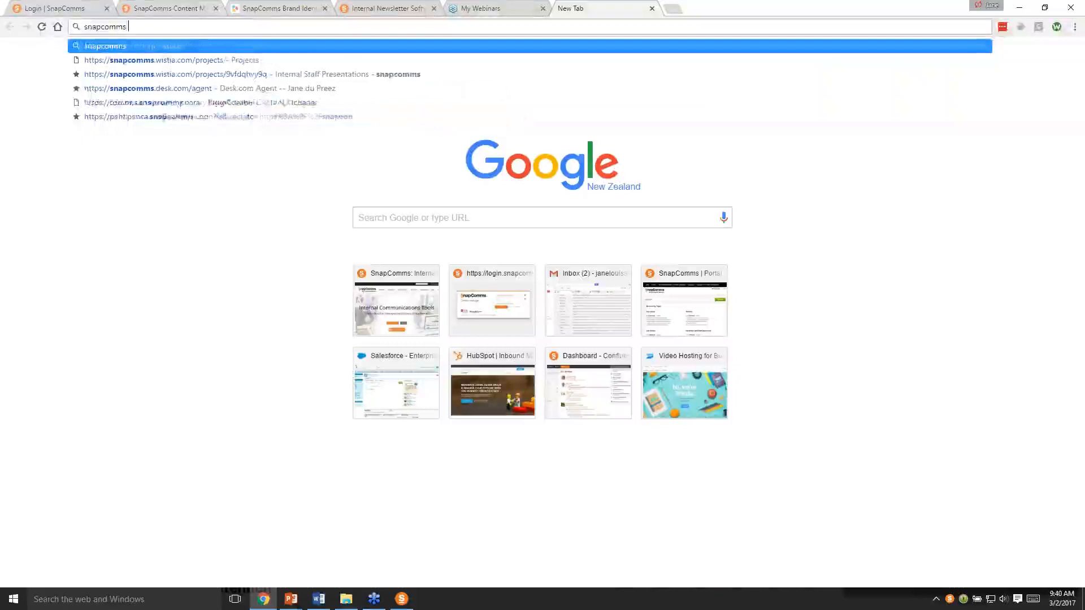
pyautogui.write(' overview')
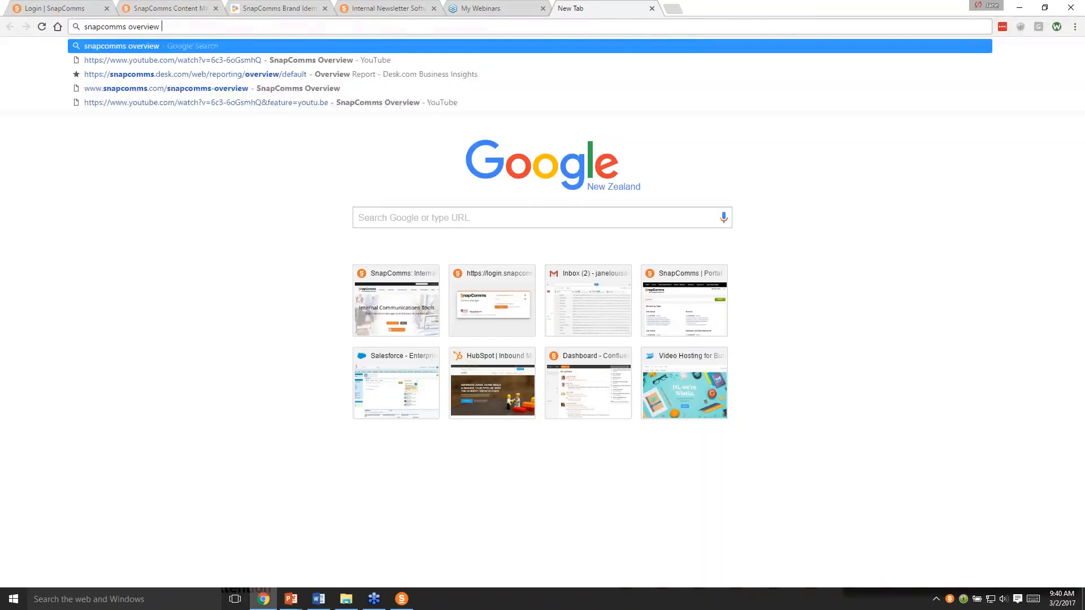
pyautogui.write(' video')
pyautogui.press('Return')
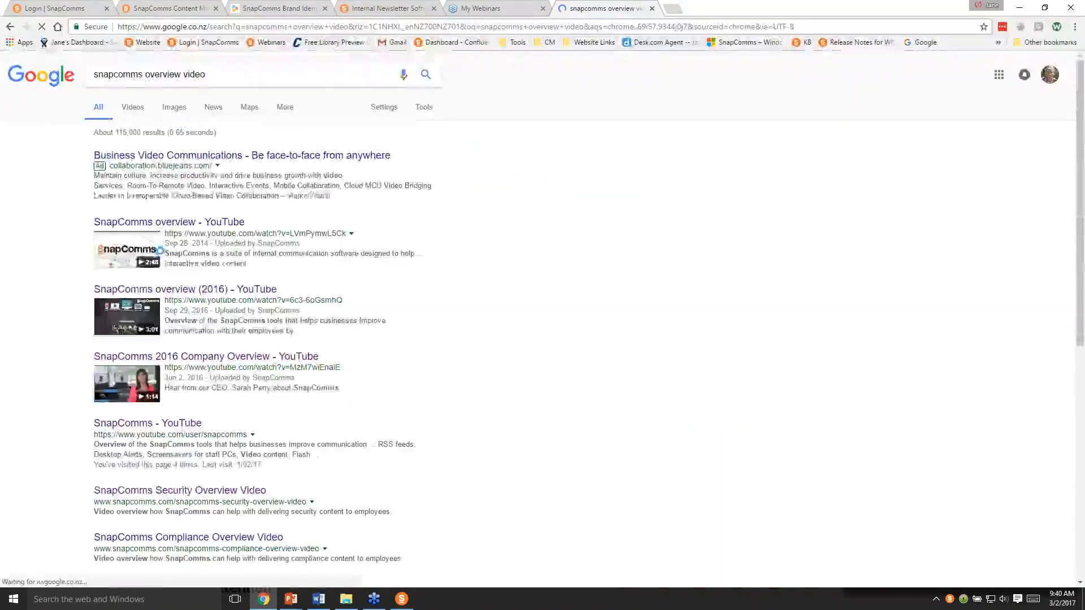
pyautogui.click(186, 289)
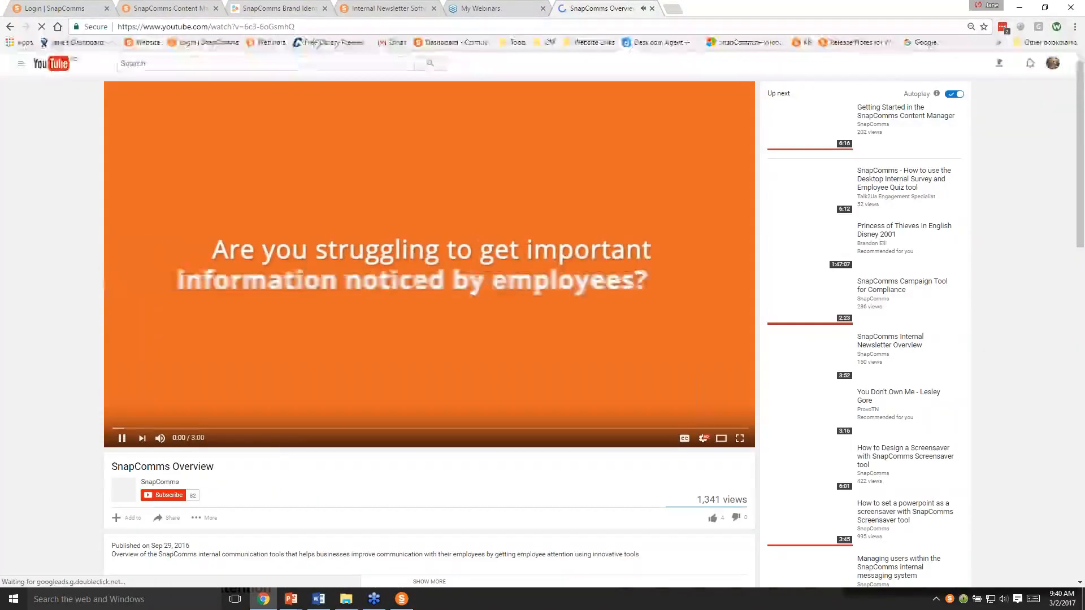
pyautogui.click(120, 440)
# - Copy the video ID from the YouTube address and set the newsletter's video block to YouTube ID 6c3-6oGsmhQ
pyautogui.moveTo(303, 30); pyautogui.dragTo(244, 28)
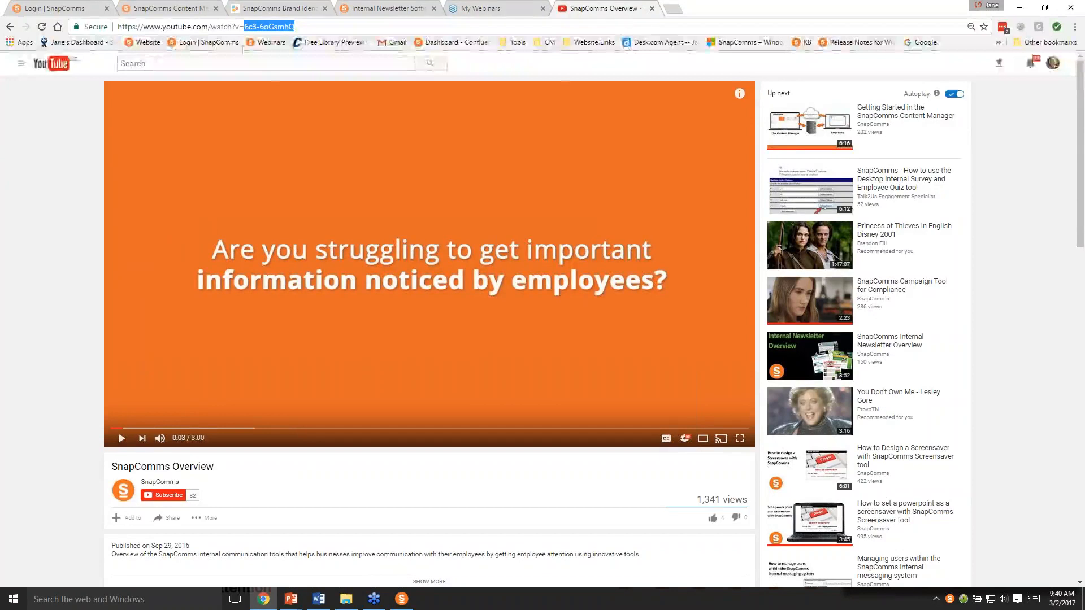
pyautogui.click(190, 9)
pyautogui.click(438, 152)
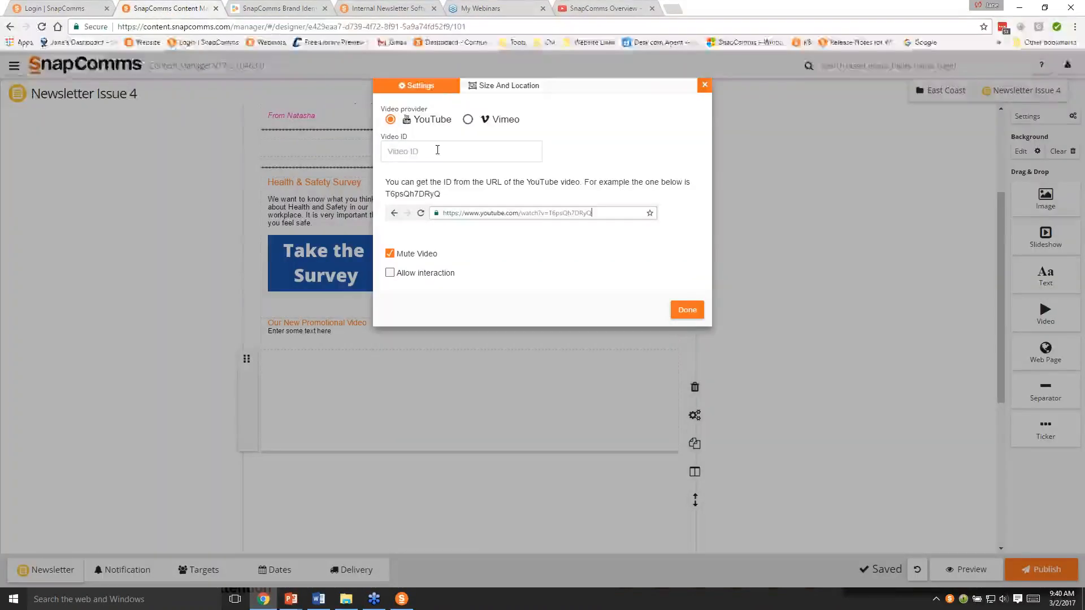
pyautogui.write('6c3-6oGsmh0')
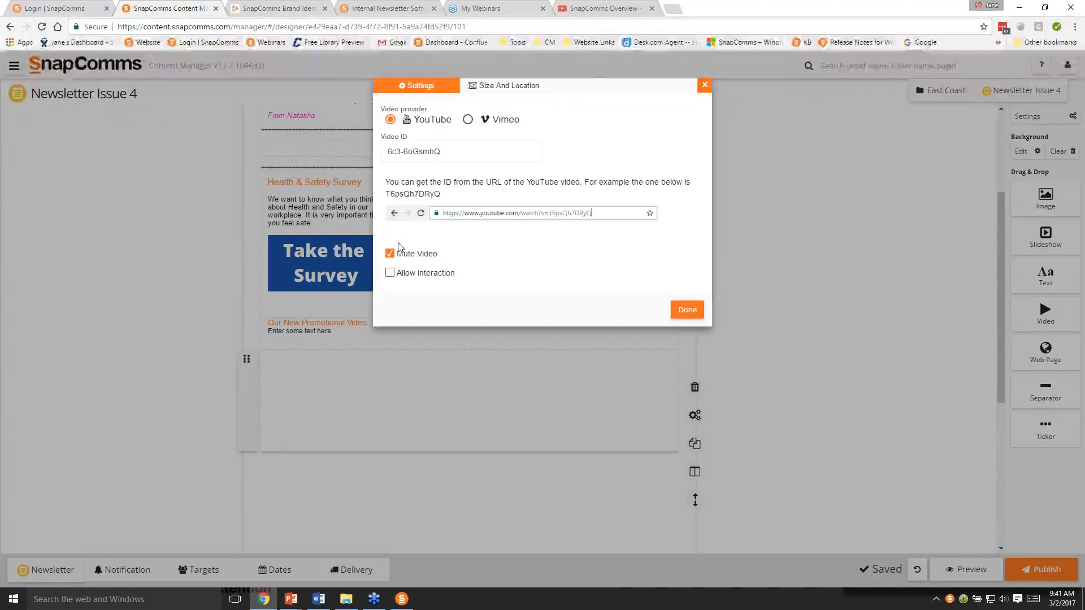
pyautogui.click(687, 310)
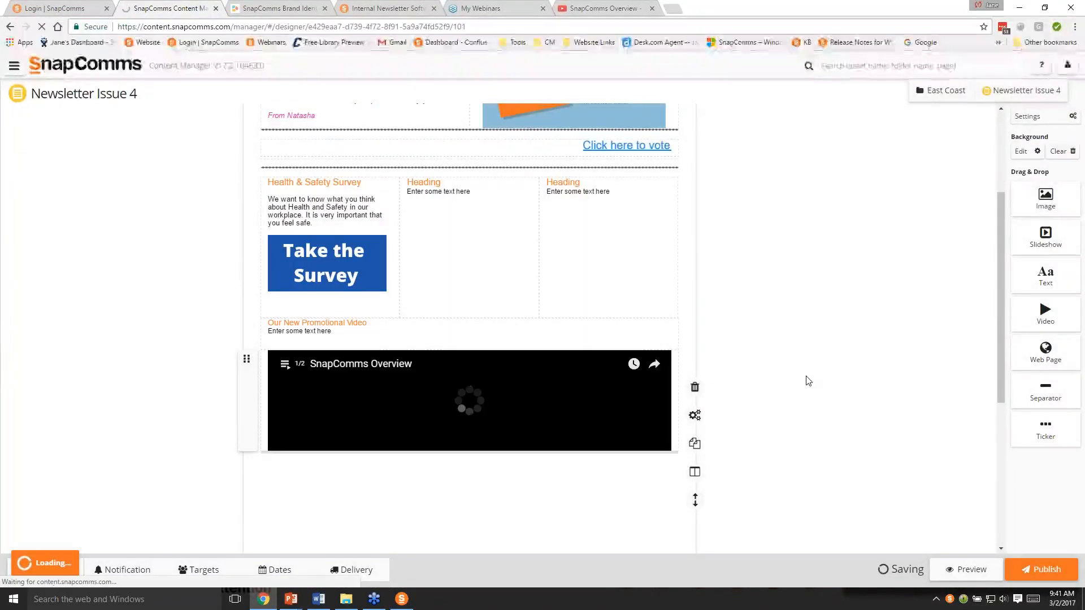
# - Increase the video block's height so the promotional video fills the newsletter's width
pyautogui.scroll(-3, 706, 429)
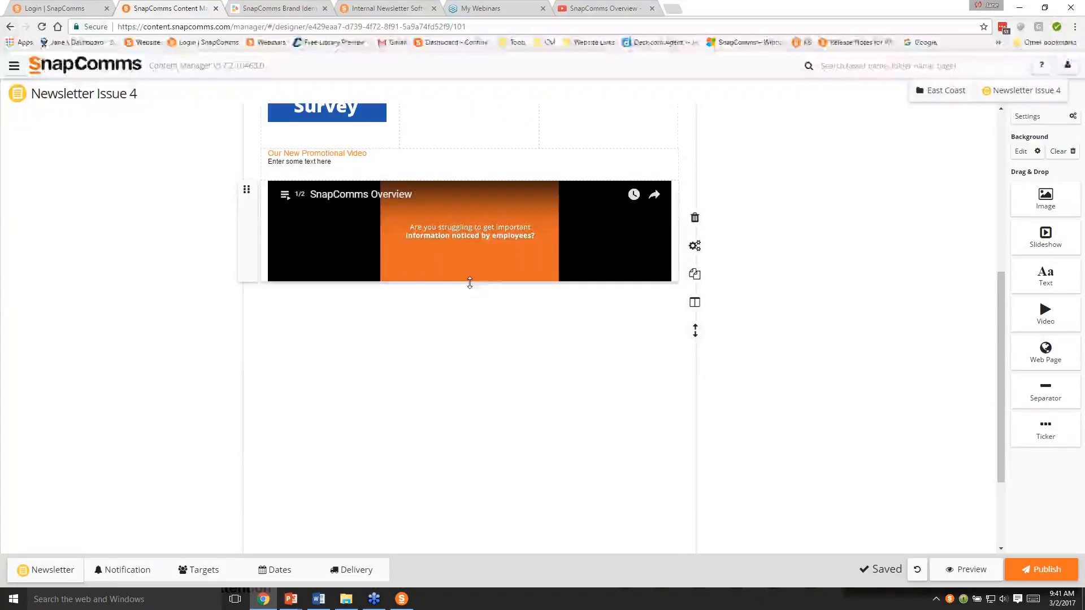
pyautogui.moveTo(470, 283); pyautogui.dragTo(524, 427)
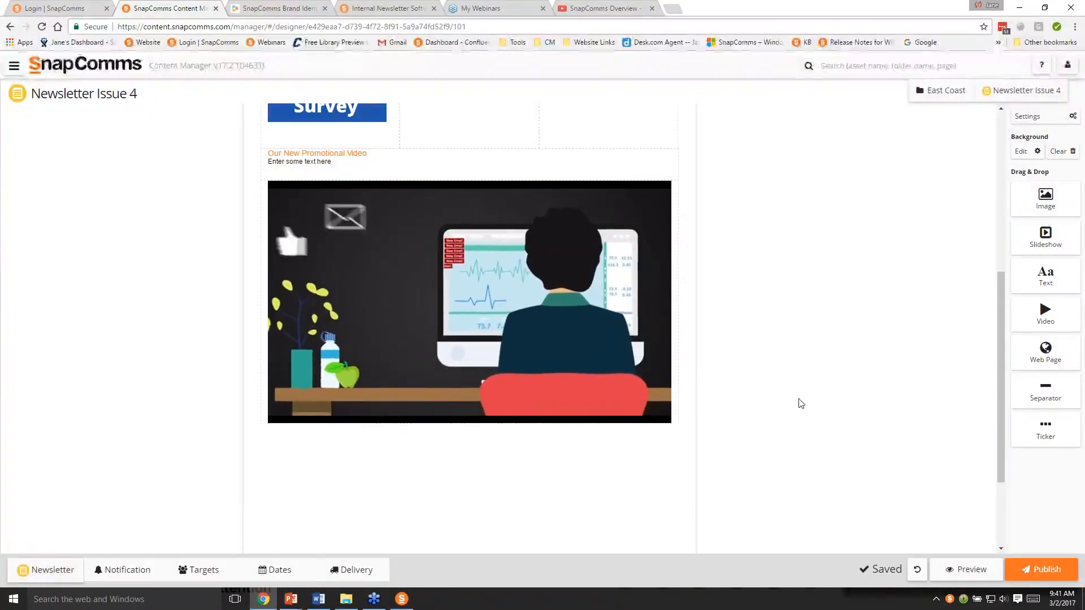
pyautogui.scroll(5, 817, 424)
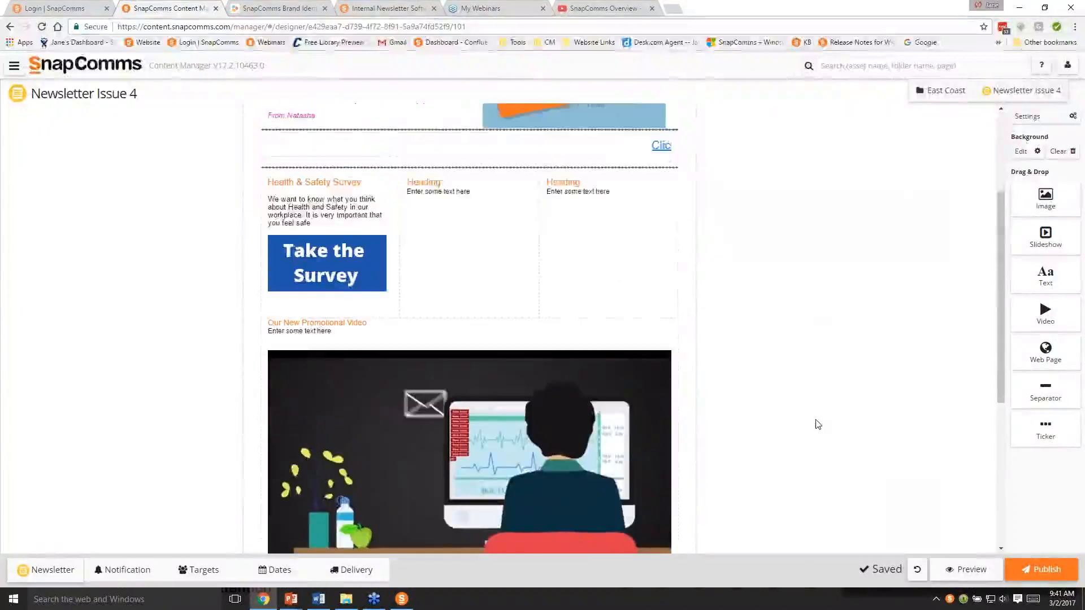
# - Preview the newsletter to check its layout and the embedded video, and close the preview
pyautogui.scroll(-4, 818, 424)
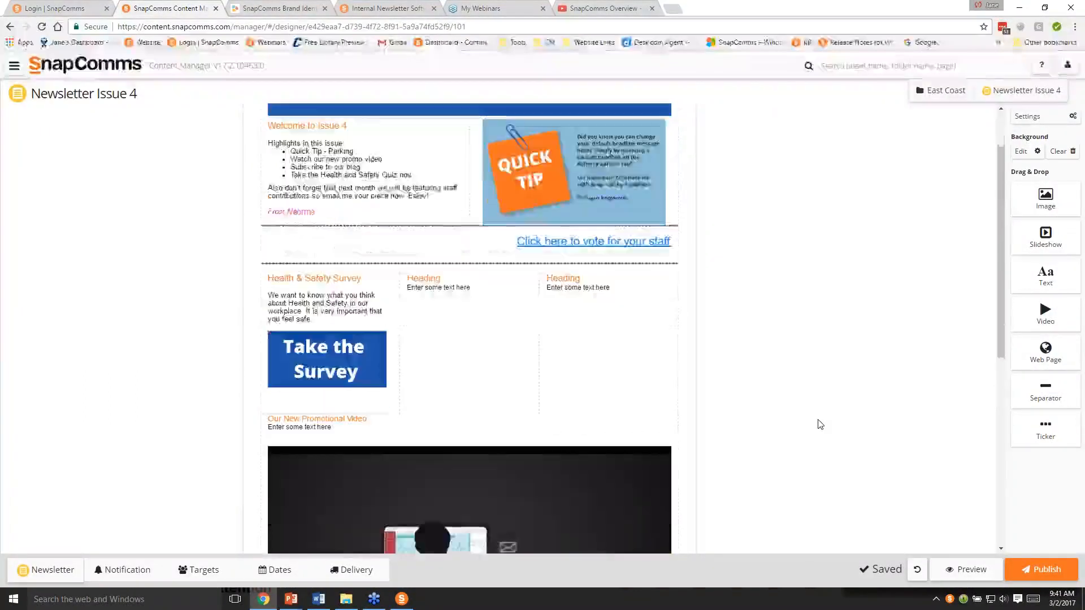
pyautogui.click(967, 569)
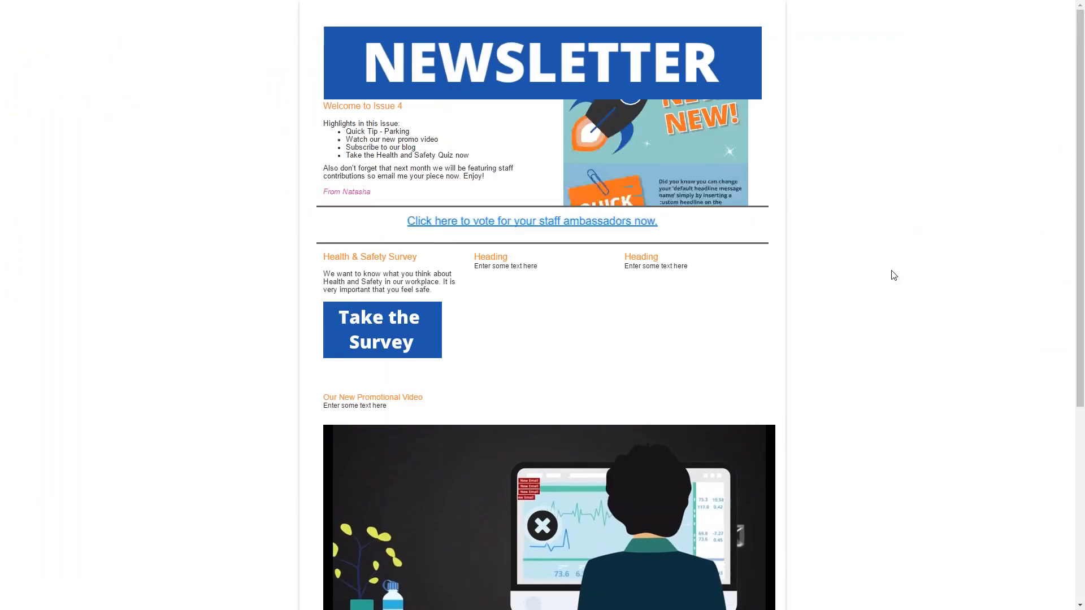
pyautogui.scroll(-2, 893, 274)
pyautogui.scroll(3, 857, 375)
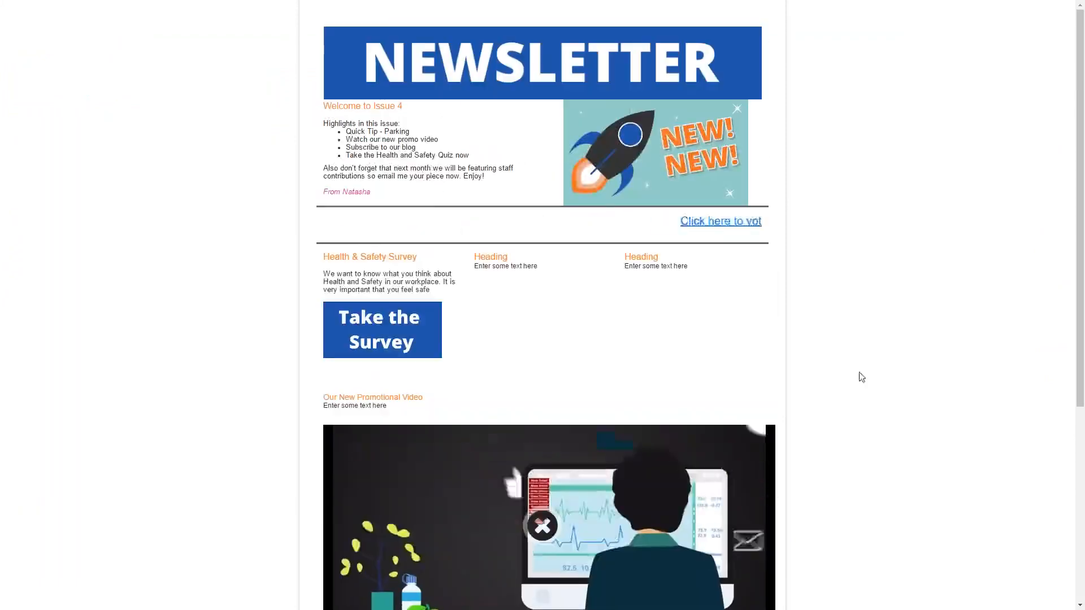
pyautogui.click(548, 533)
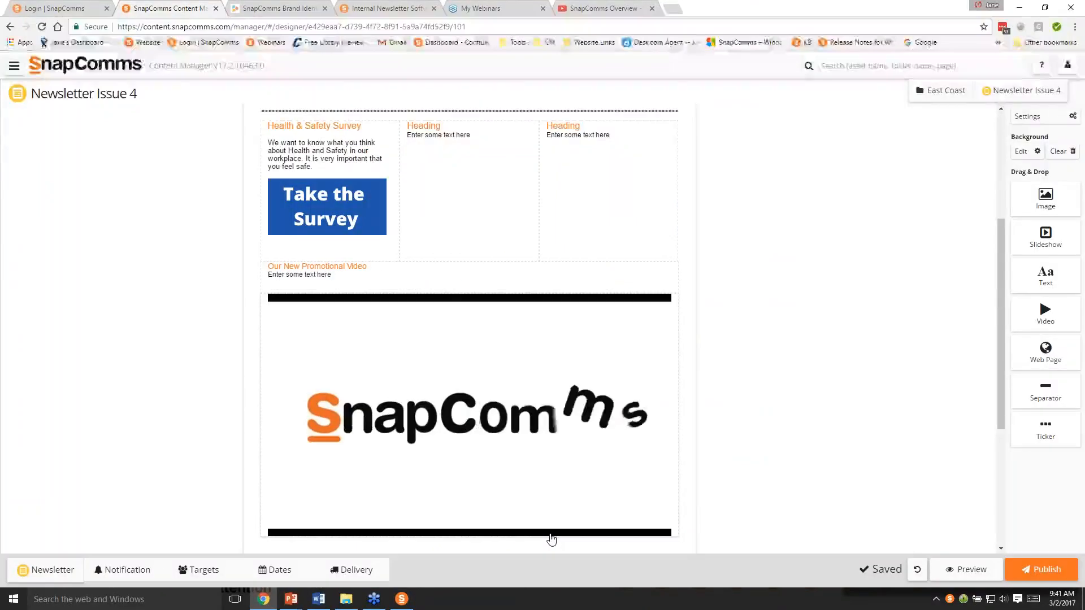
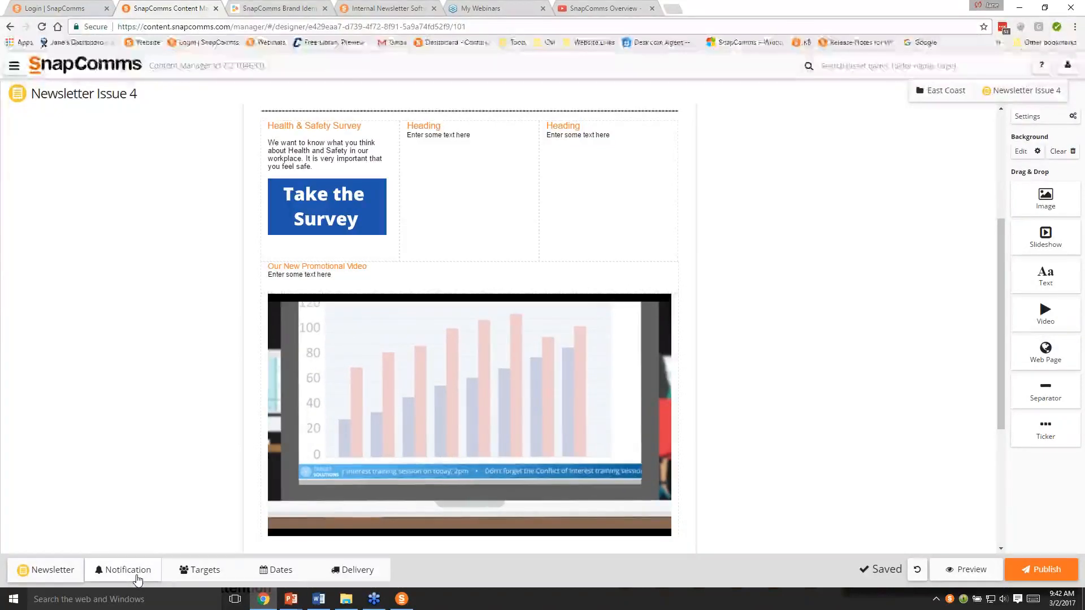
# - Set the font size of the "Newsletter Issue 4" title in the newsletter's notification to 36px
pyautogui.click(137, 578)
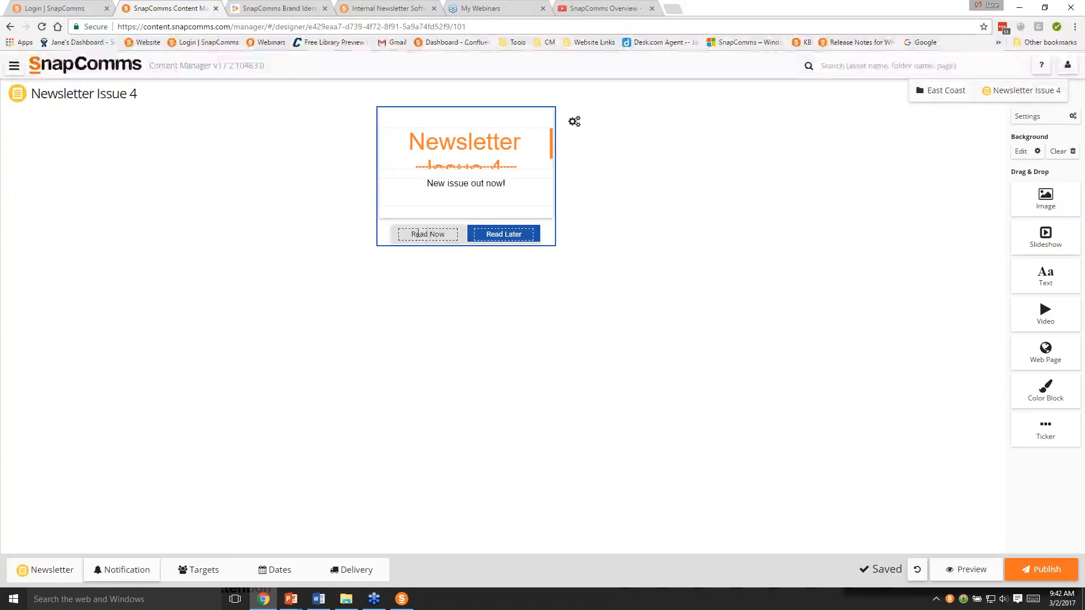
pyautogui.click(441, 154)
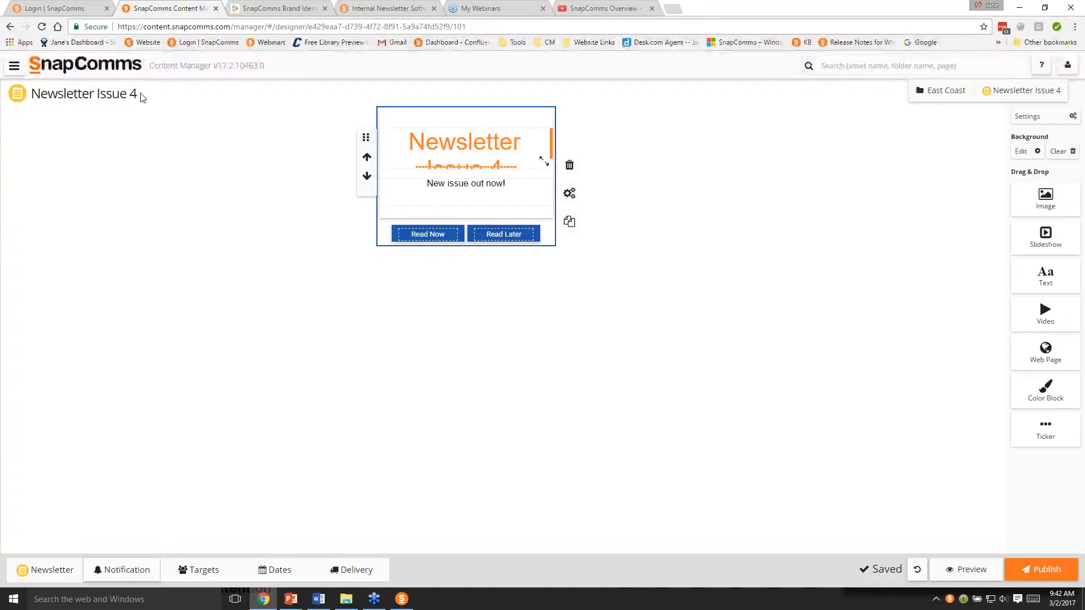
pyautogui.click(412, 141)
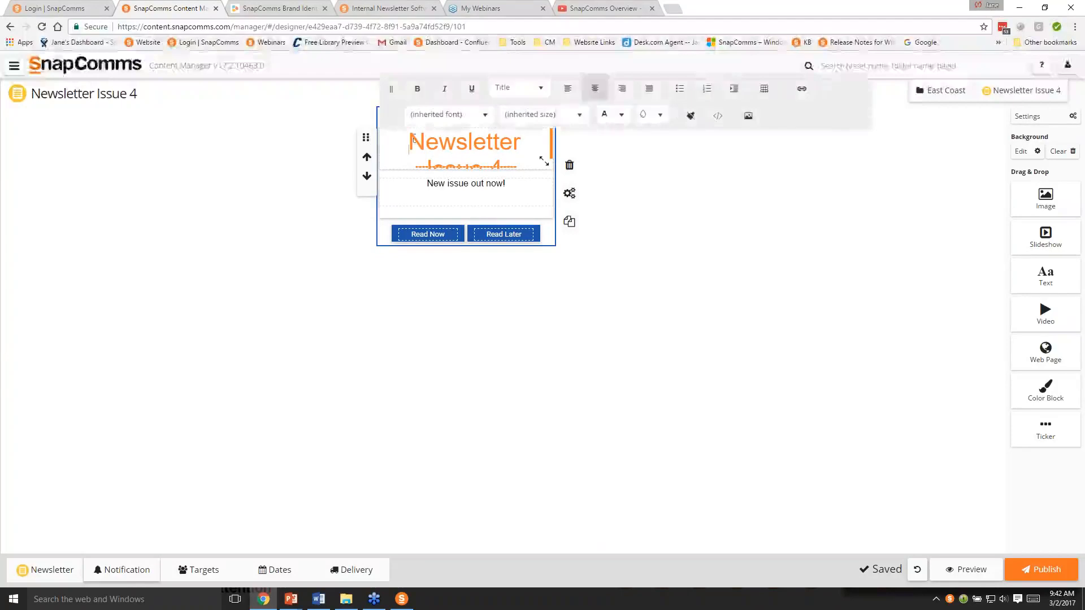
pyautogui.moveTo(413, 142); pyautogui.dragTo(508, 174)
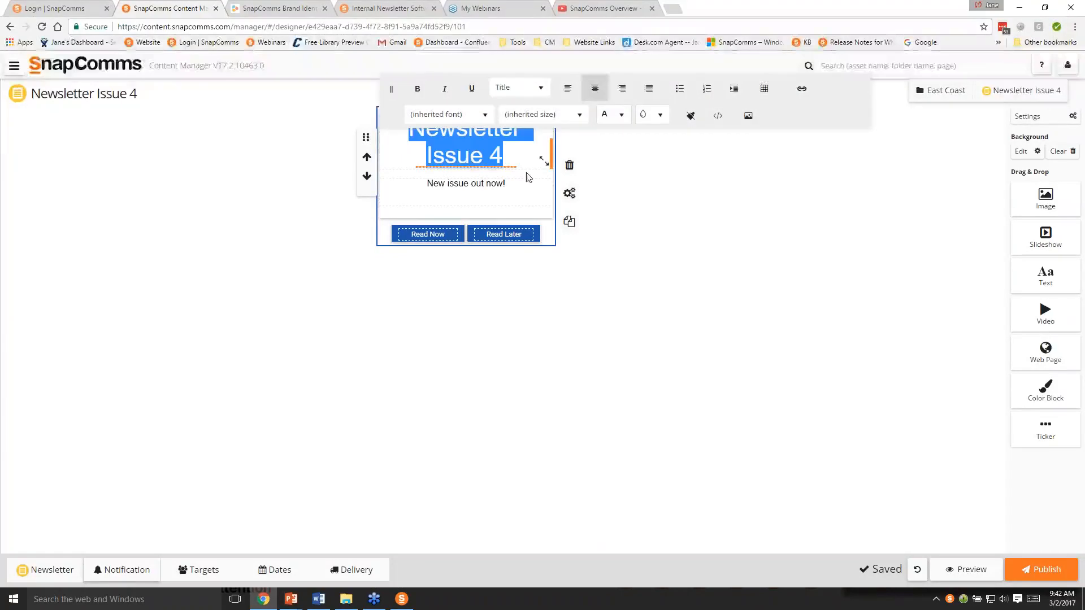
pyautogui.click(579, 116)
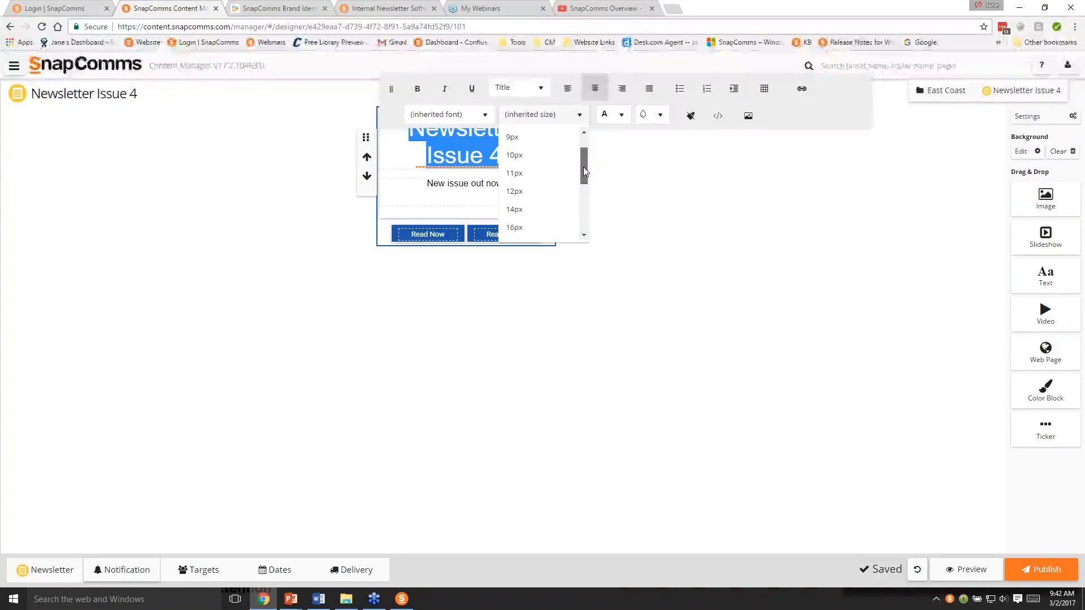
pyautogui.moveTo(583, 167); pyautogui.dragTo(577, 211)
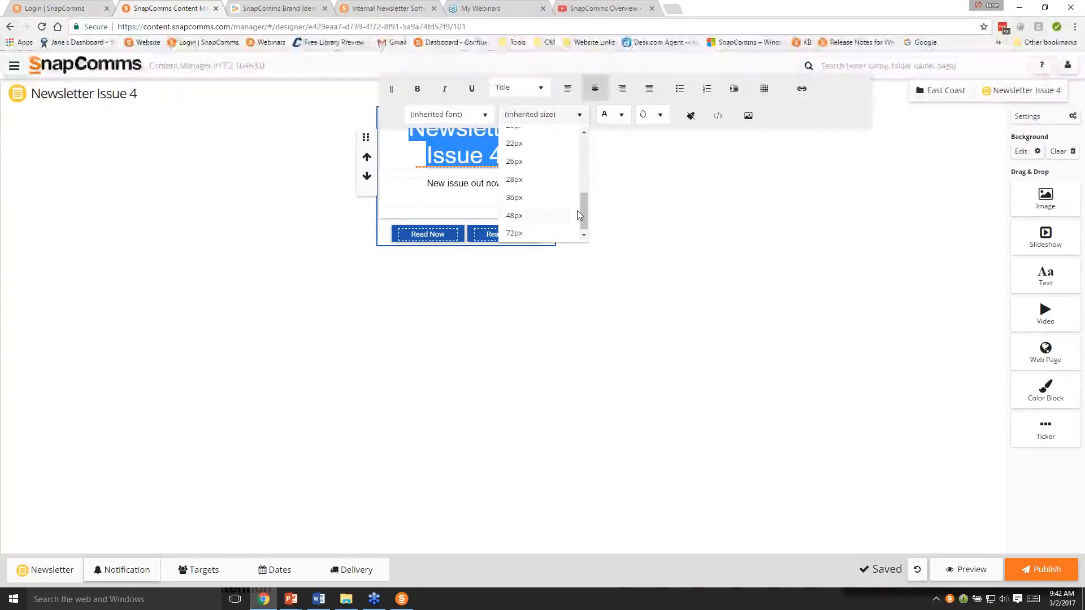
pyautogui.click(523, 198)
# - Replace the notification's message below the title with "Special Staff Offers. Don't miss out."
pyautogui.click(504, 191)
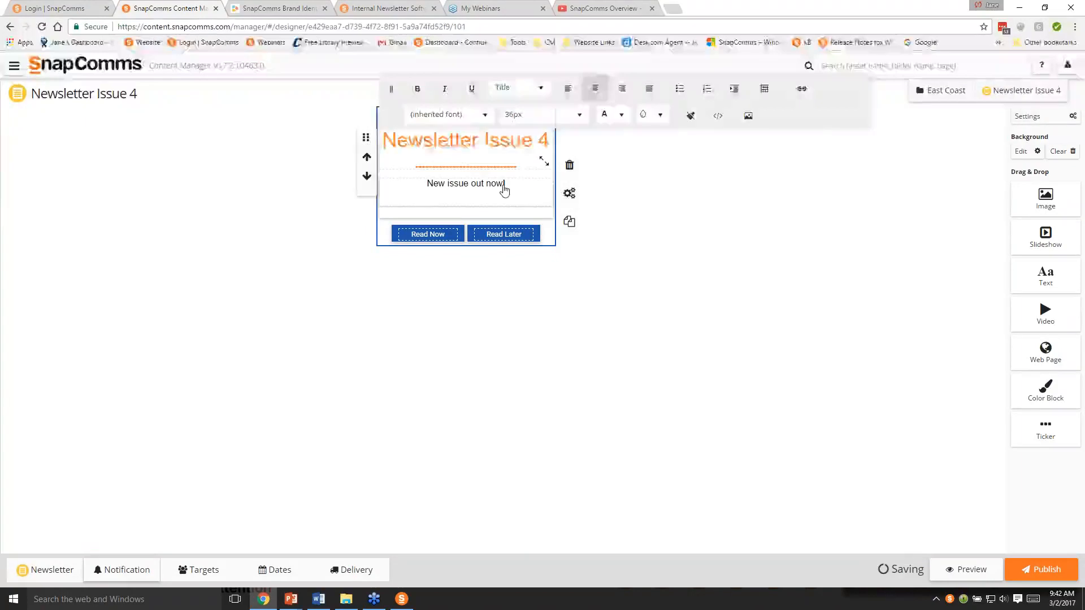
pyautogui.moveTo(506, 184); pyautogui.dragTo(419, 175)
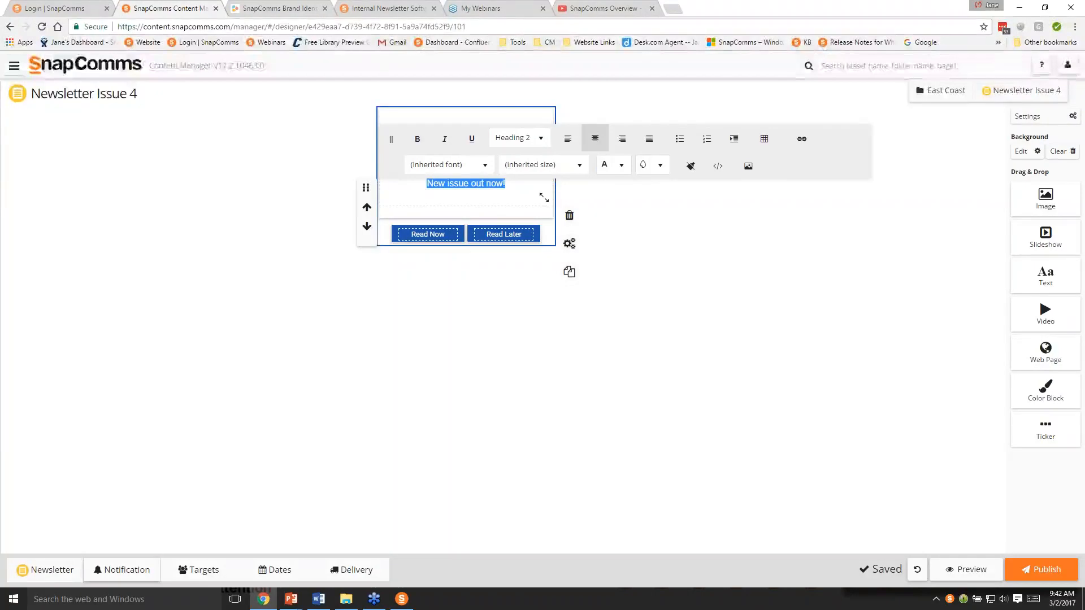
pyautogui.write('Spec')
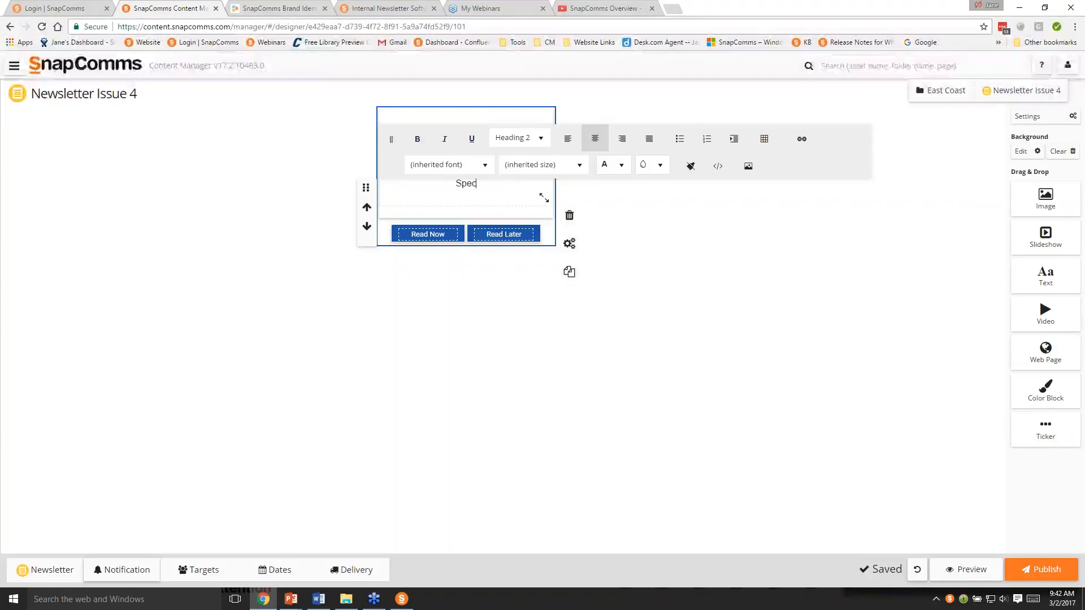
pyautogui.write('ial Staff O')
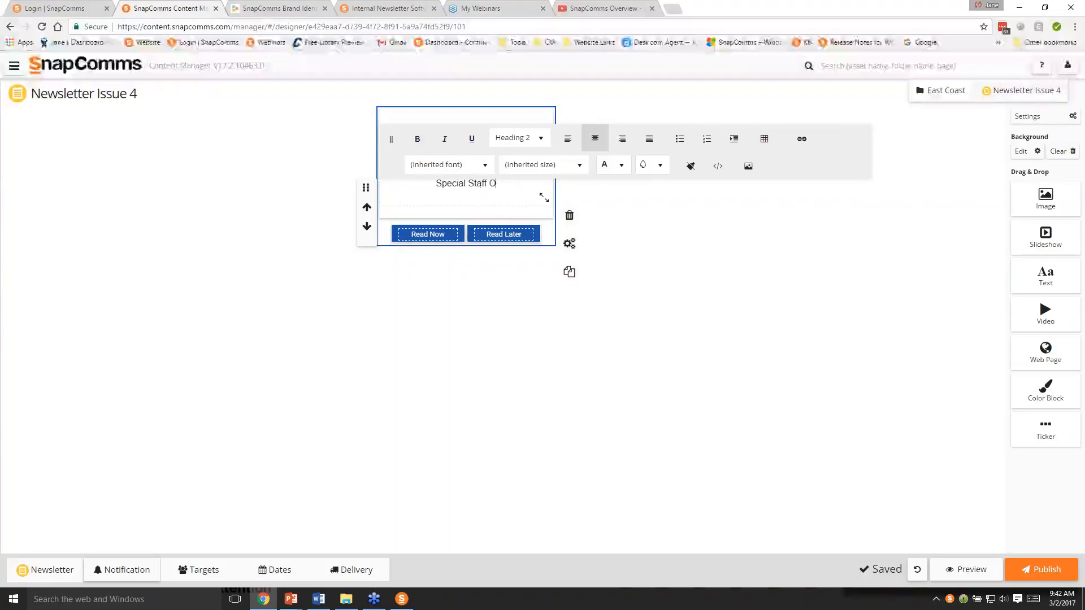
pyautogui.write('ffers. ')
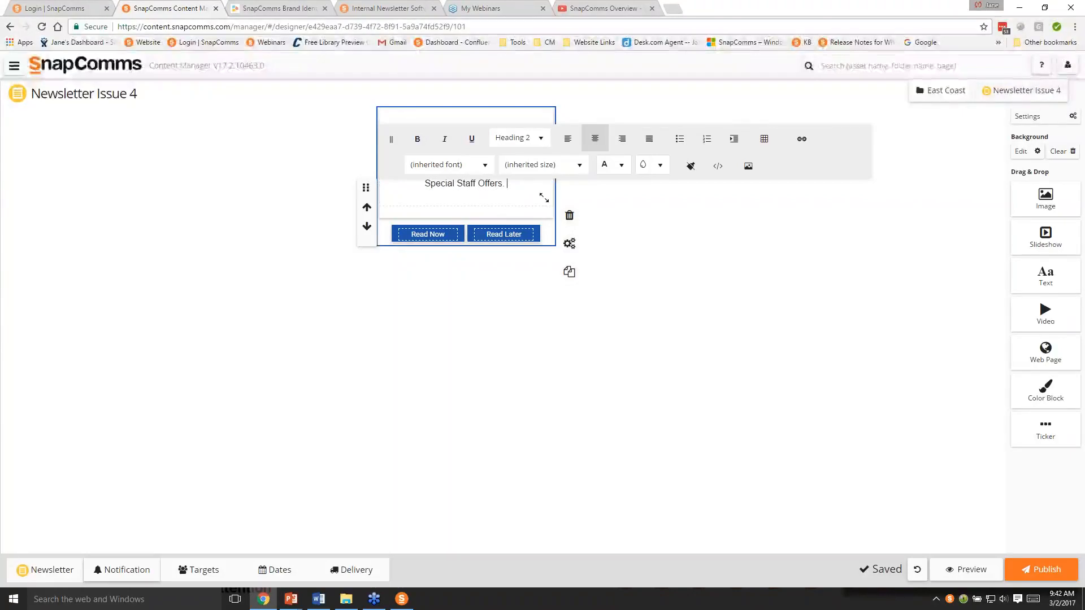
pyautogui.write("Don't miss")
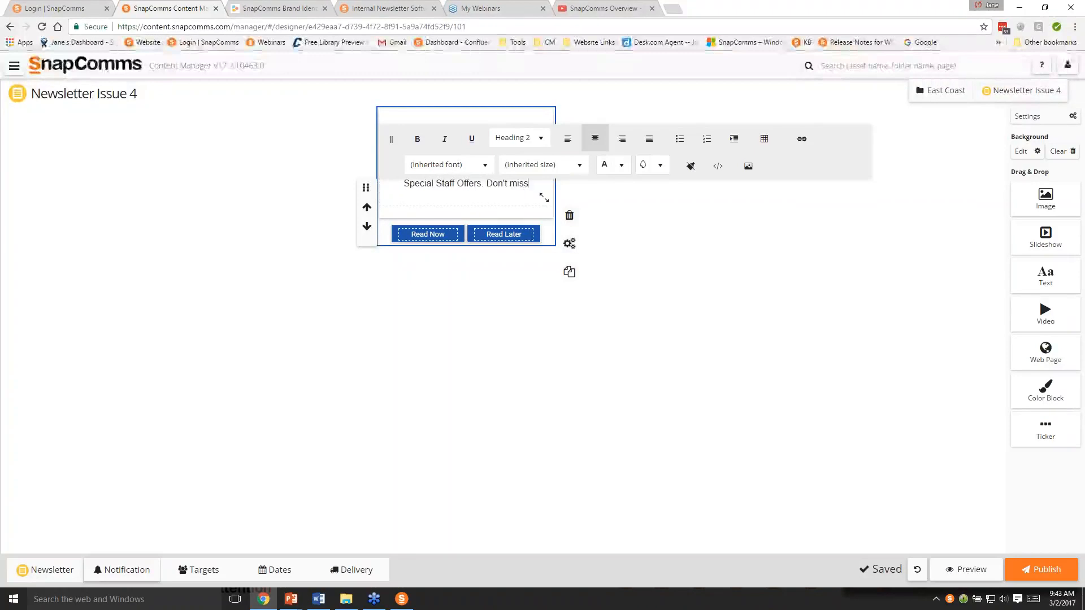
pyautogui.write(' out')
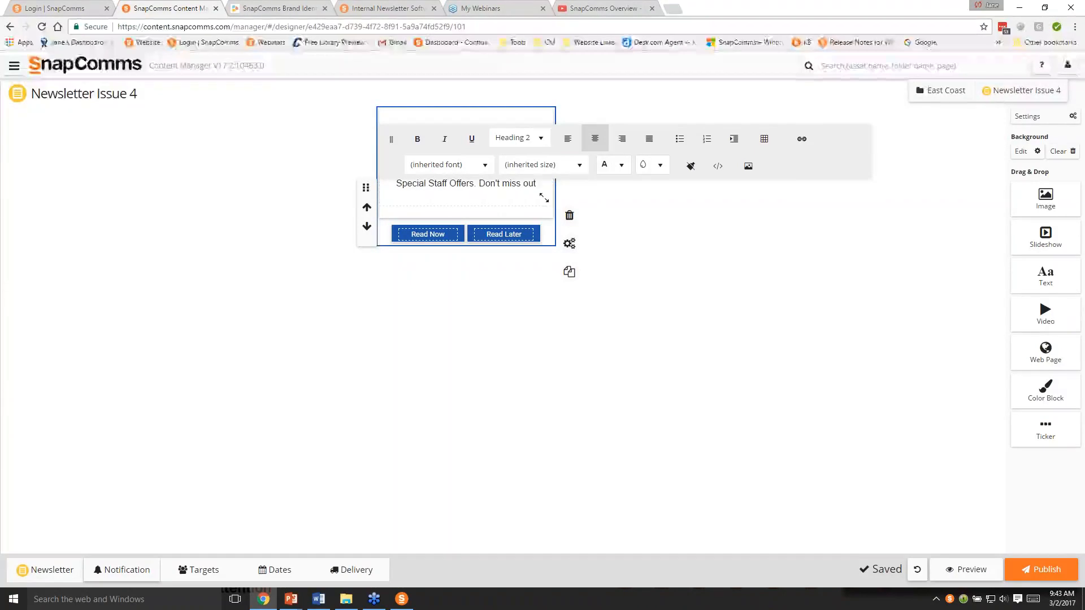
pyautogui.write('.')
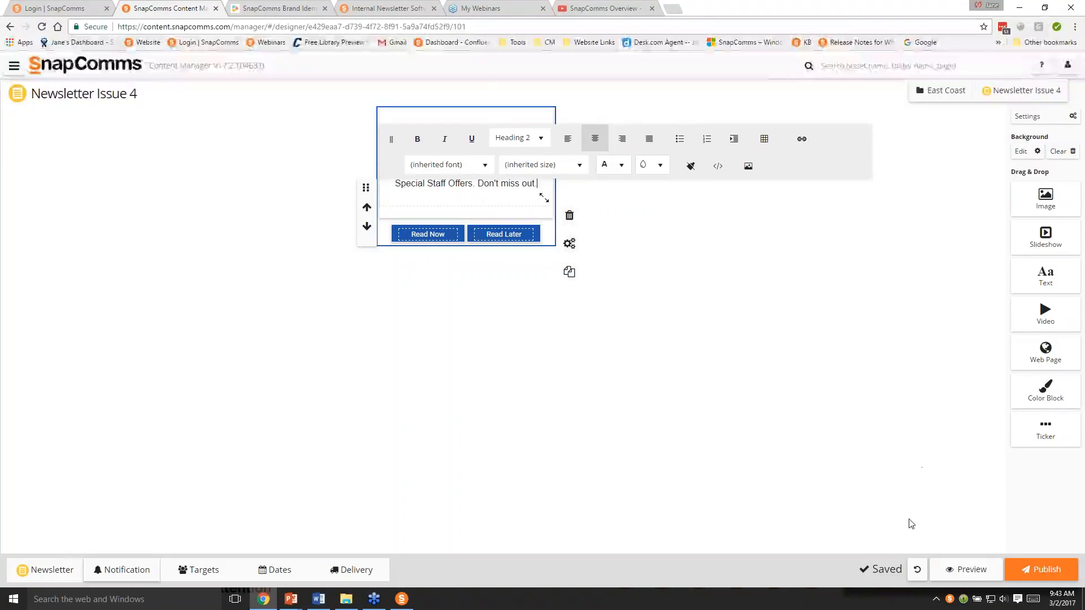
pyautogui.click(570, 397)
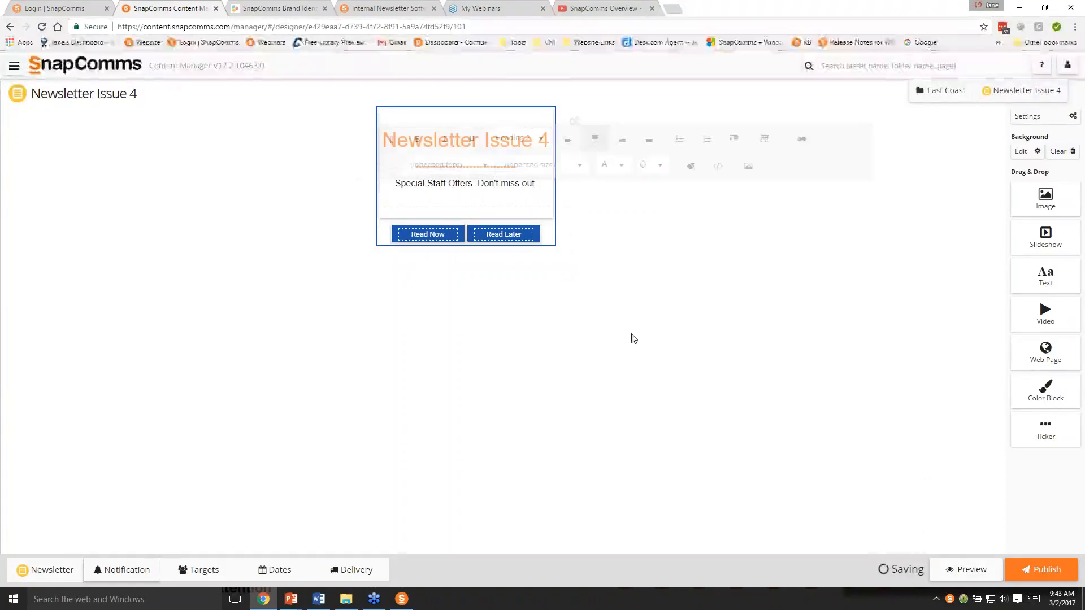
# - Set the popup notification's recurrence interval to 15 minutes and turn on its notification sound
pyautogui.click(575, 122)
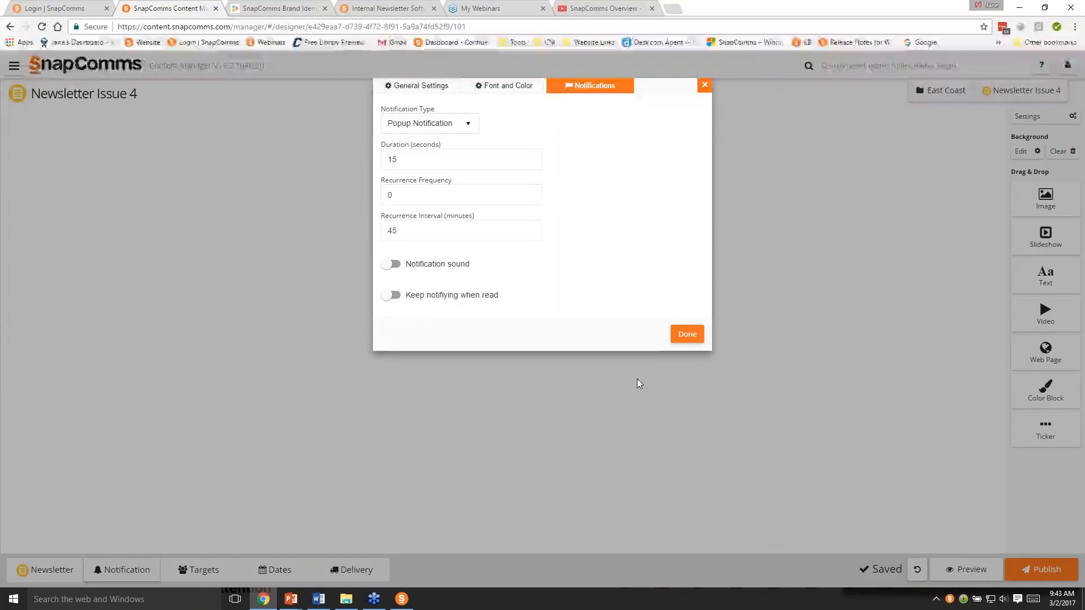
pyautogui.click(452, 231)
pyautogui.press('BackSpace')
pyautogui.press('BackSpace')
pyautogui.write('15')
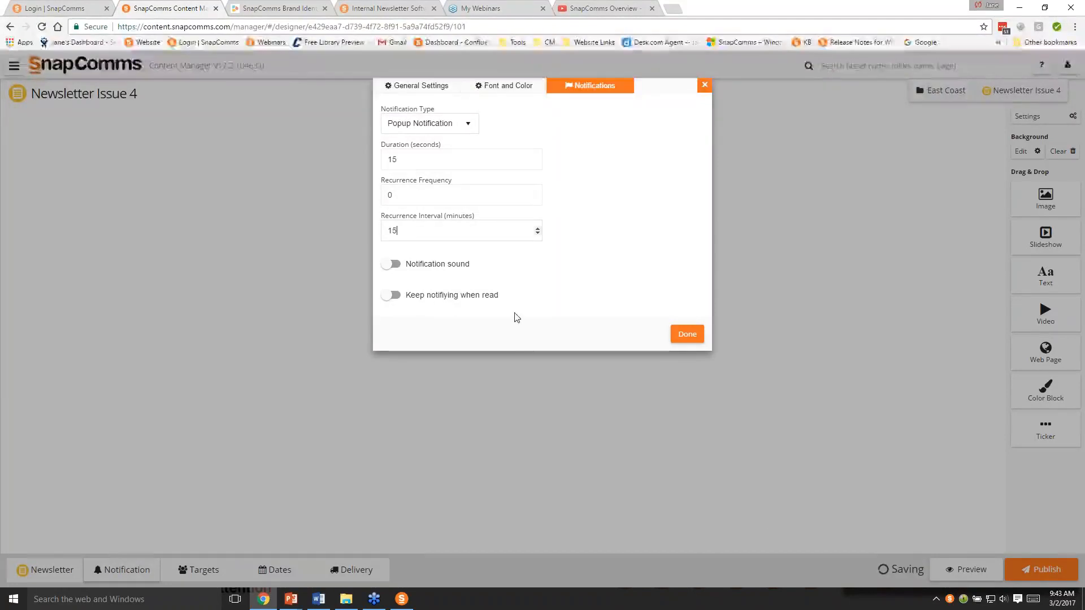
pyautogui.click(394, 265)
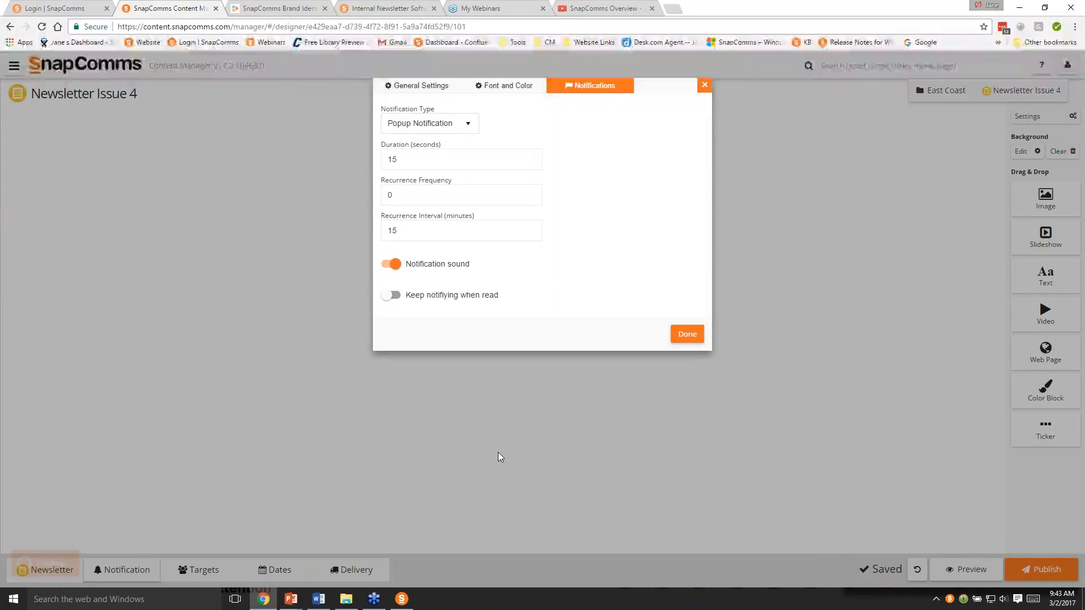
pyautogui.moveTo(432, 284)
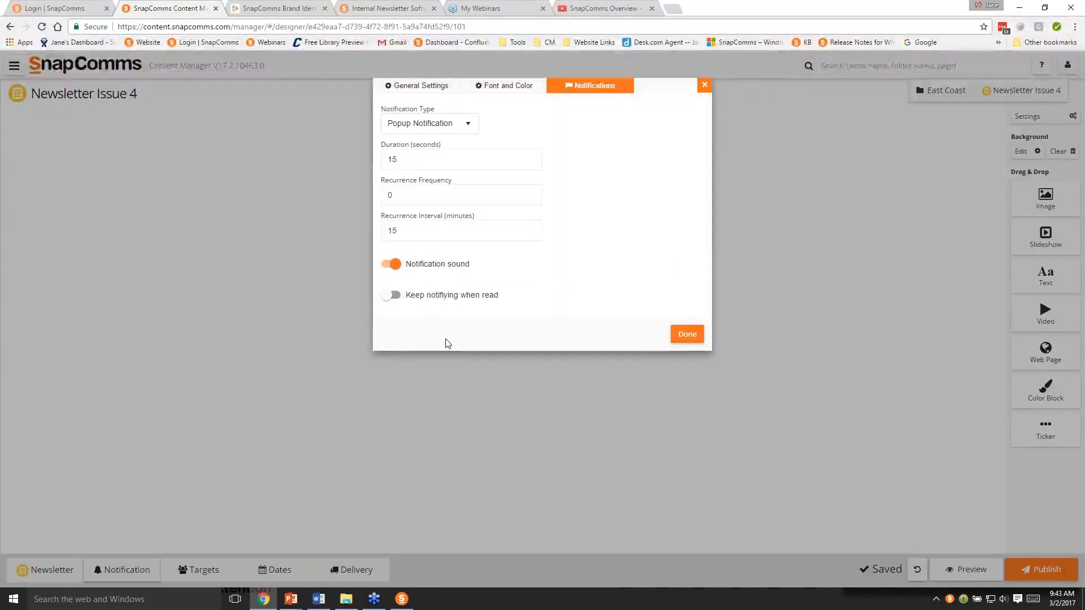
pyautogui.click(685, 336)
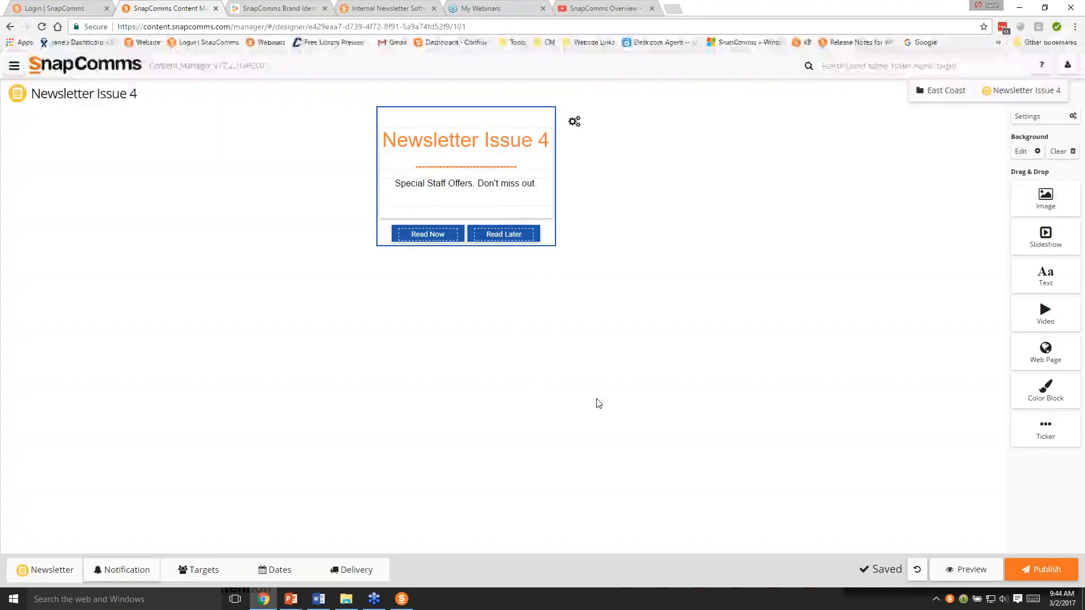
# - Target the newsletter at the group listed between Leadership and Campus Lab 2, and check its publish dates
pyautogui.click(198, 572)
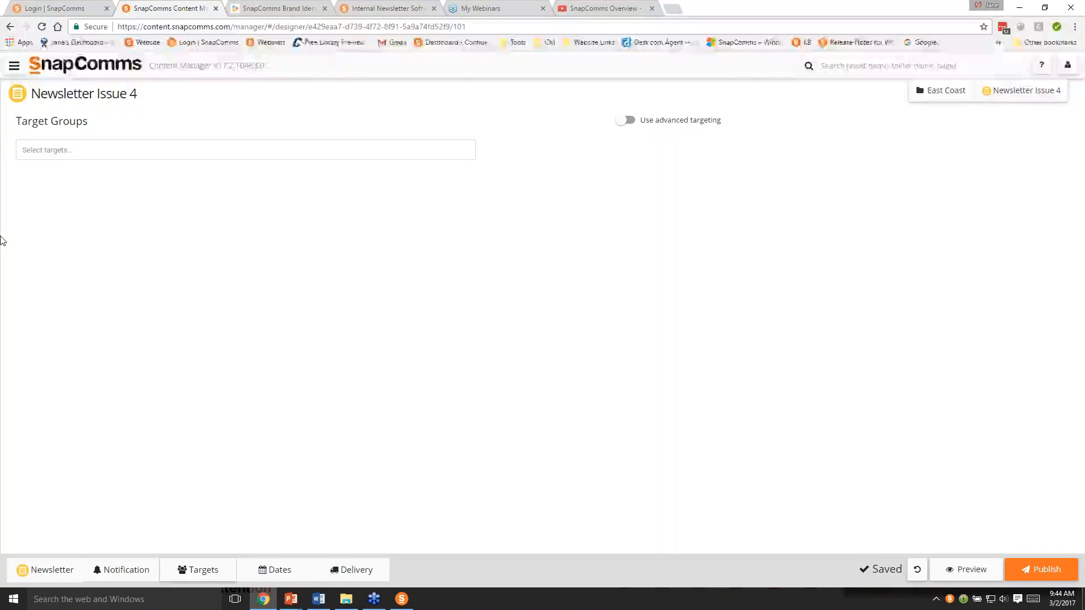
pyautogui.click(55, 150)
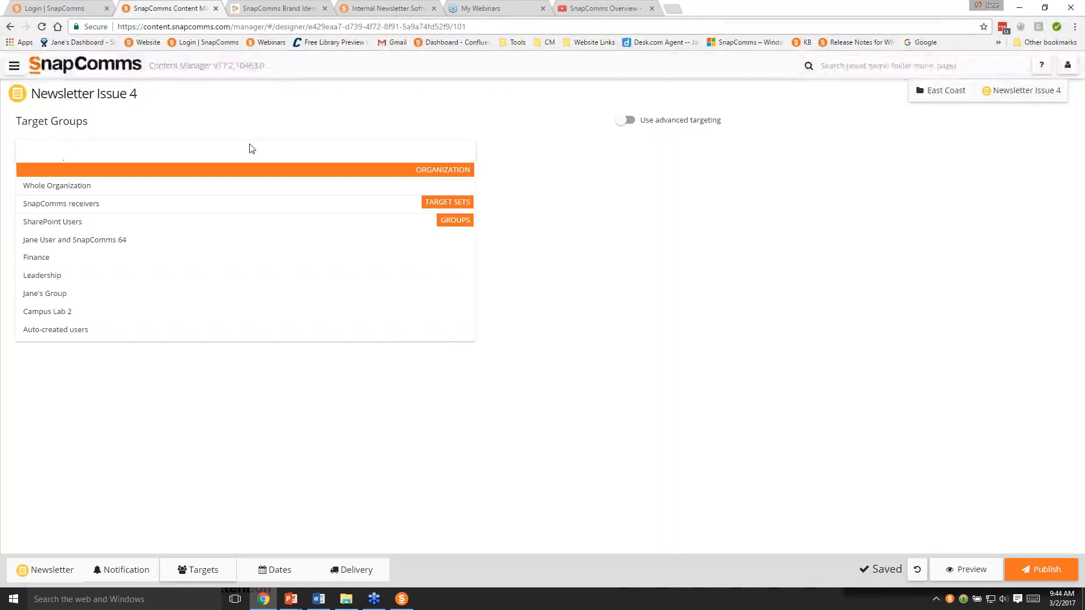
pyautogui.click(45, 293)
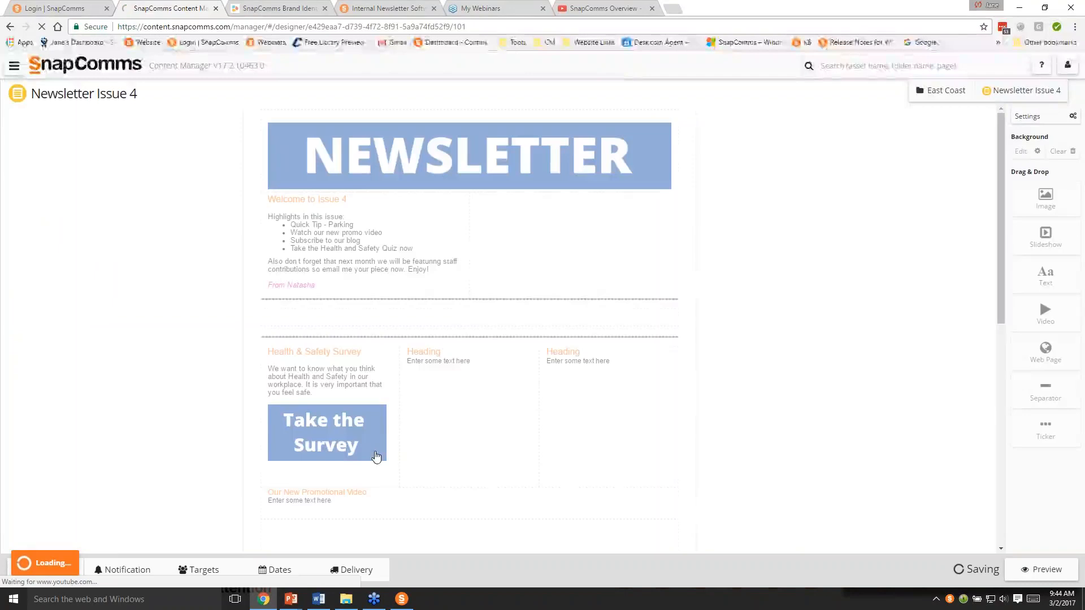
pyautogui.click(208, 571)
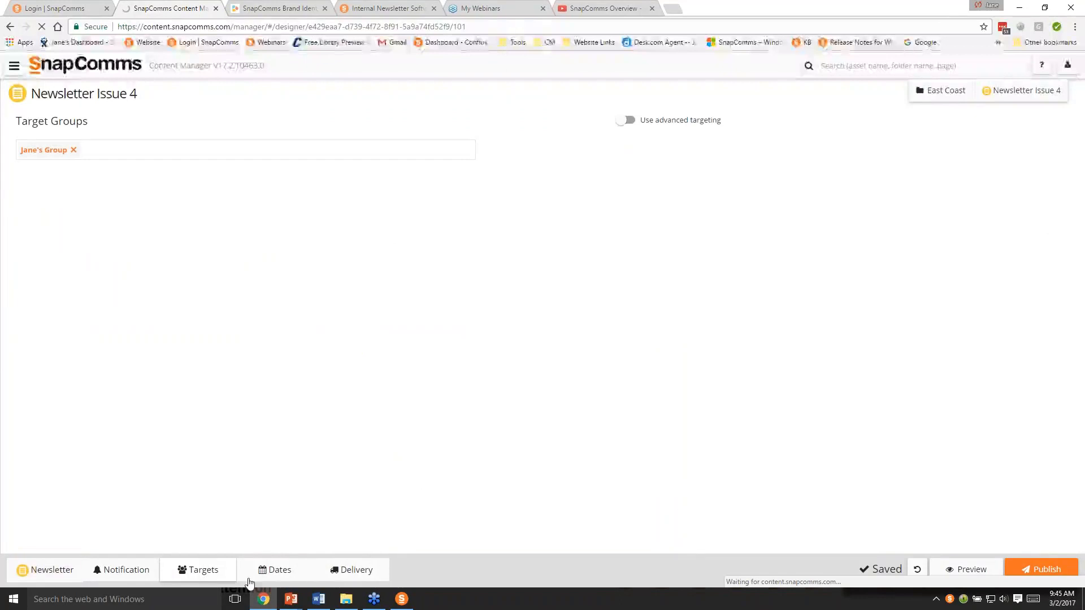
pyautogui.click(276, 572)
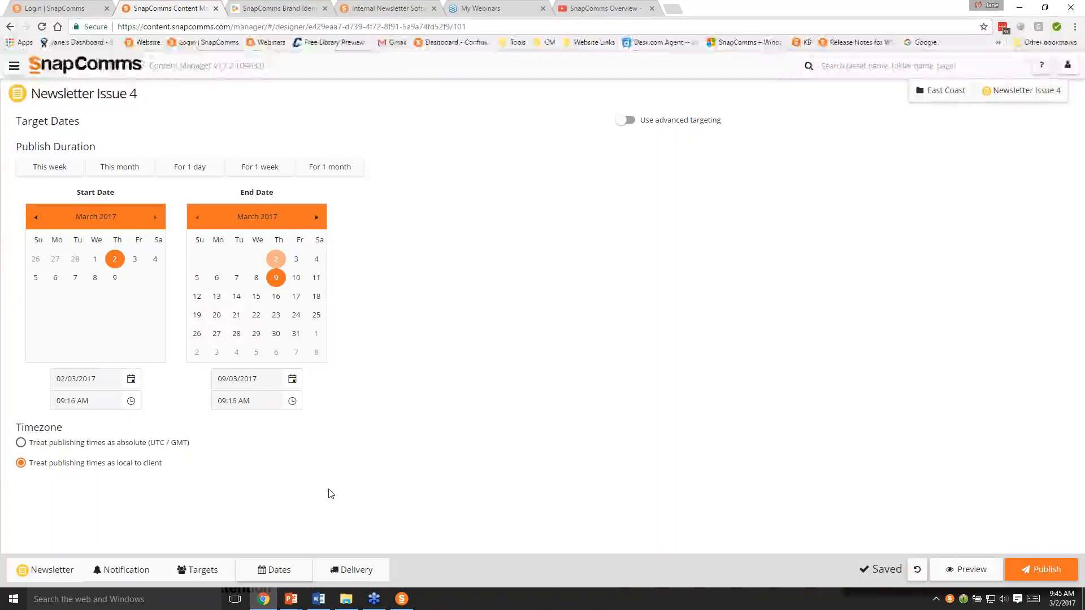
# - Enable the mobile push notification in the delivery options with the text "Newsletter Issue 4 - Read it now!"
pyautogui.click(351, 570)
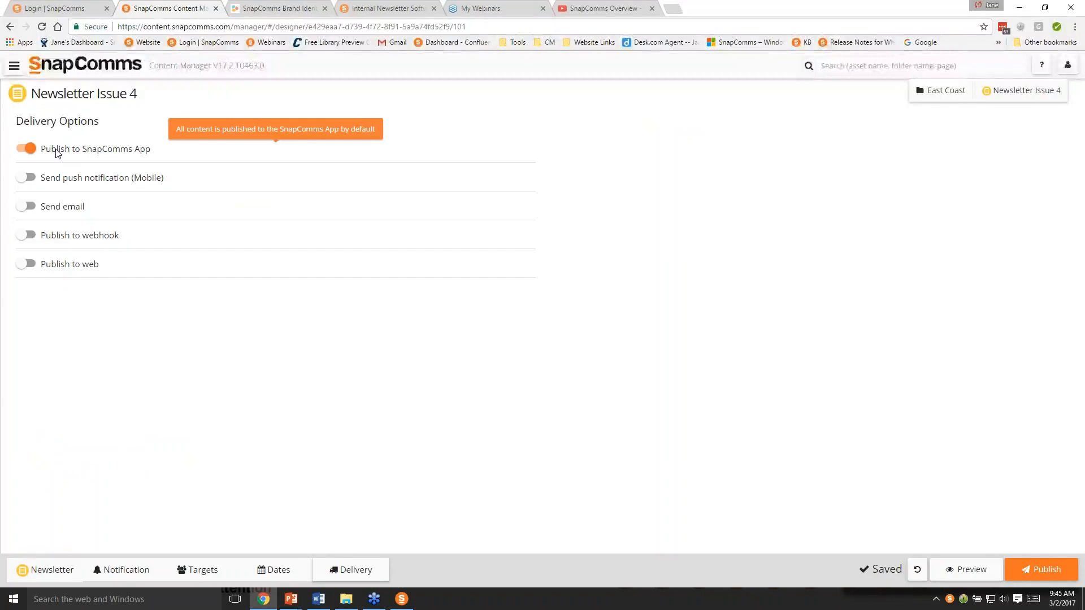
pyautogui.moveTo(69, 158)
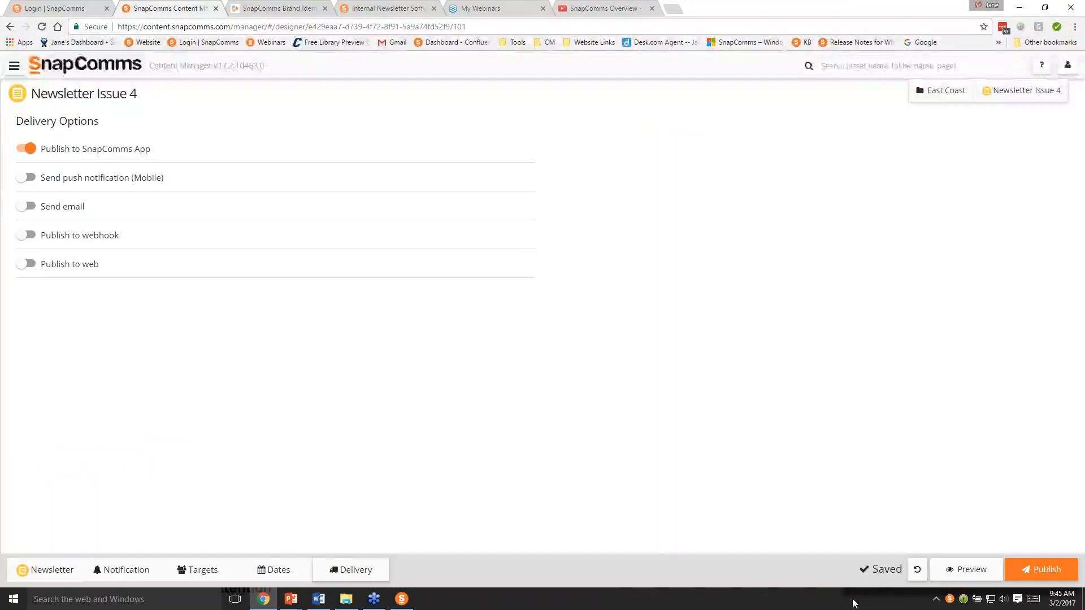
pyautogui.click(30, 179)
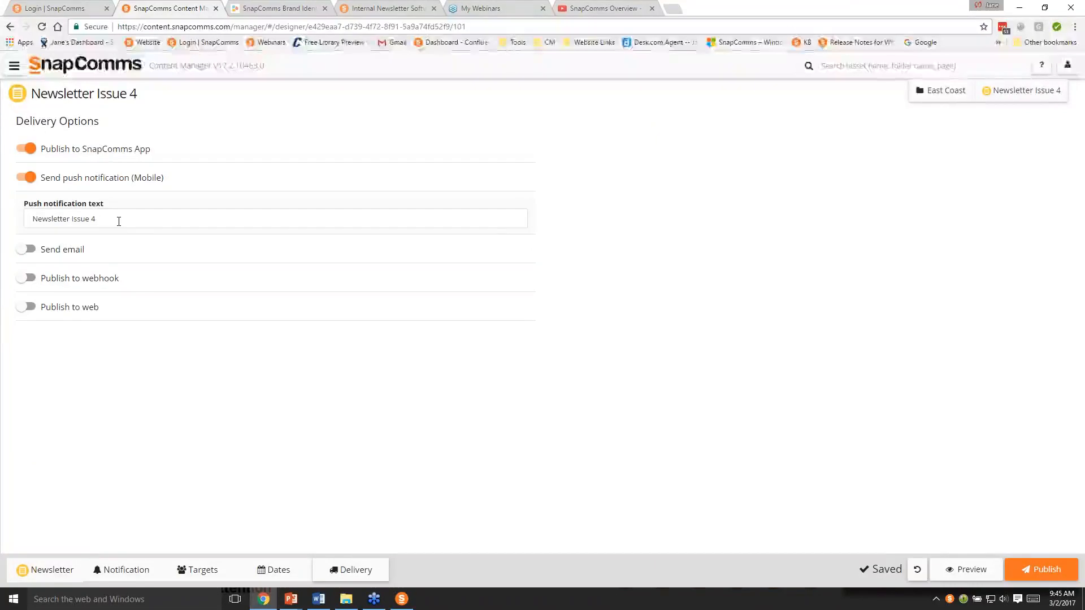
pyautogui.click(119, 221)
pyautogui.write('- Read')
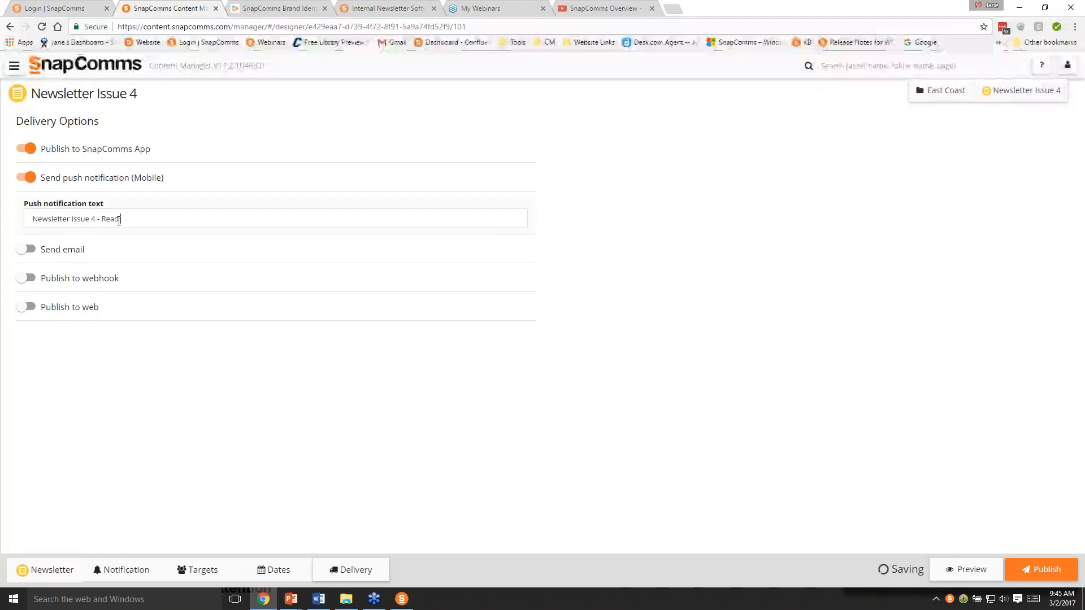
pyautogui.write(' it now!')
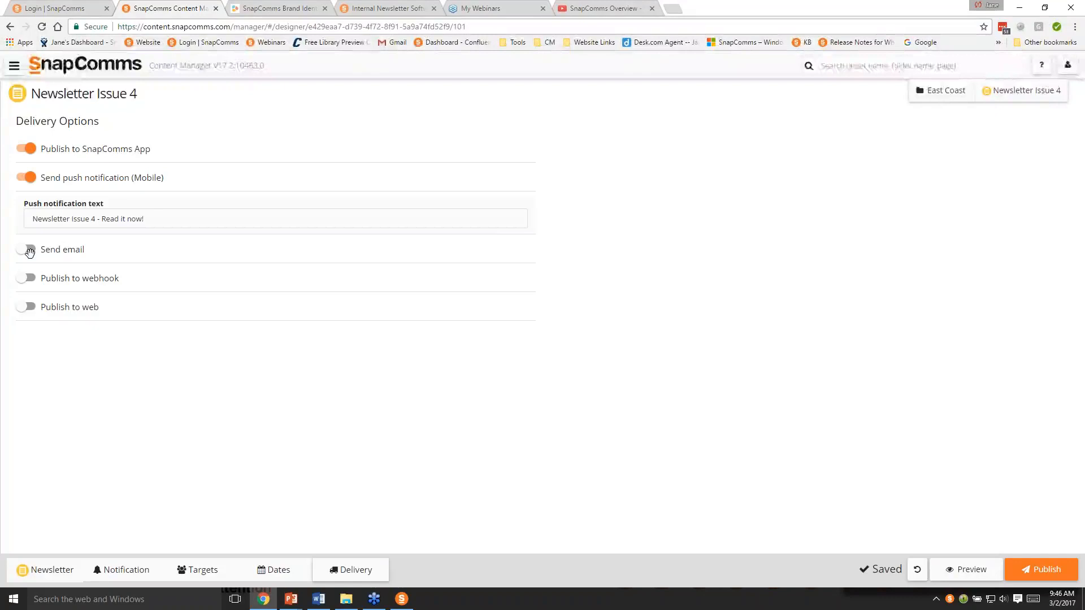
# - Enable publishing to webhook with Slack as the webhook provider
pyautogui.click(28, 278)
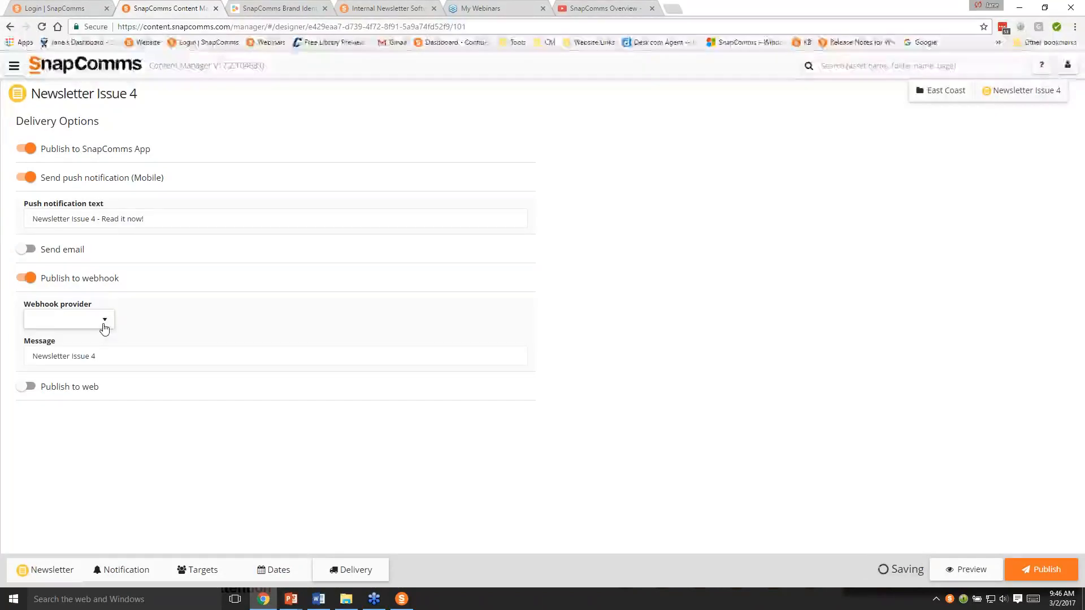
pyautogui.click(103, 326)
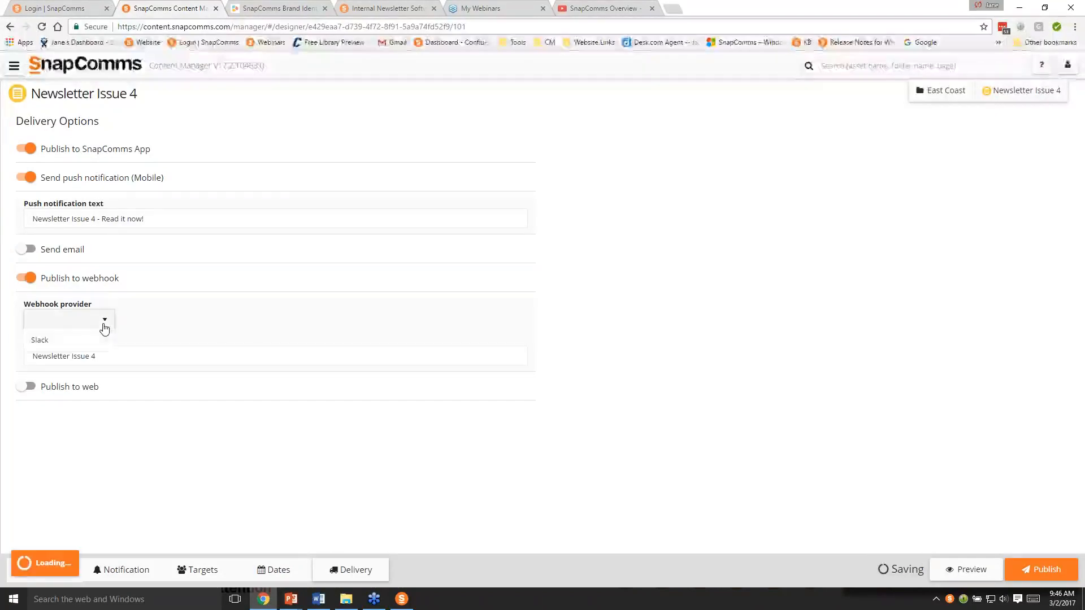
pyautogui.click(53, 345)
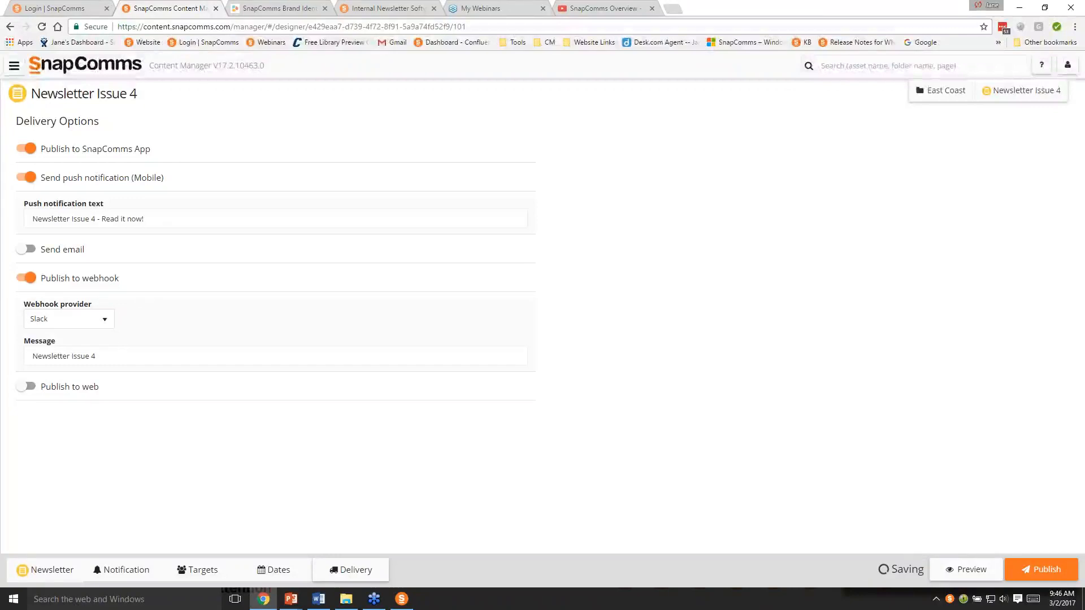
# - Enable publishing the newsletter to web and turn off publishing to webhook
pyautogui.click(39, 388)
pyautogui.moveTo(90, 436)
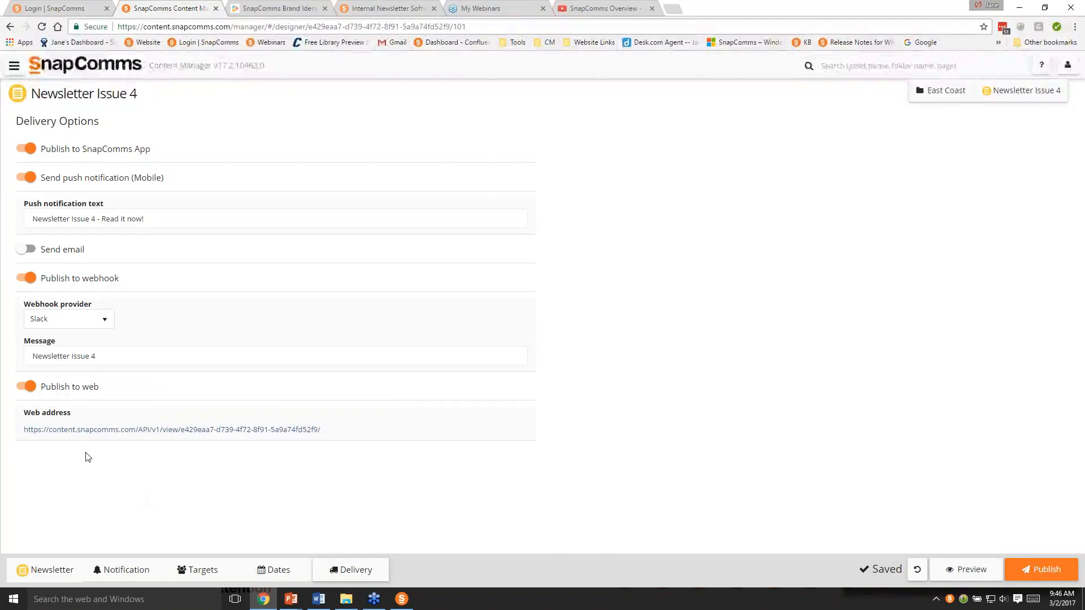
pyautogui.click(56, 284)
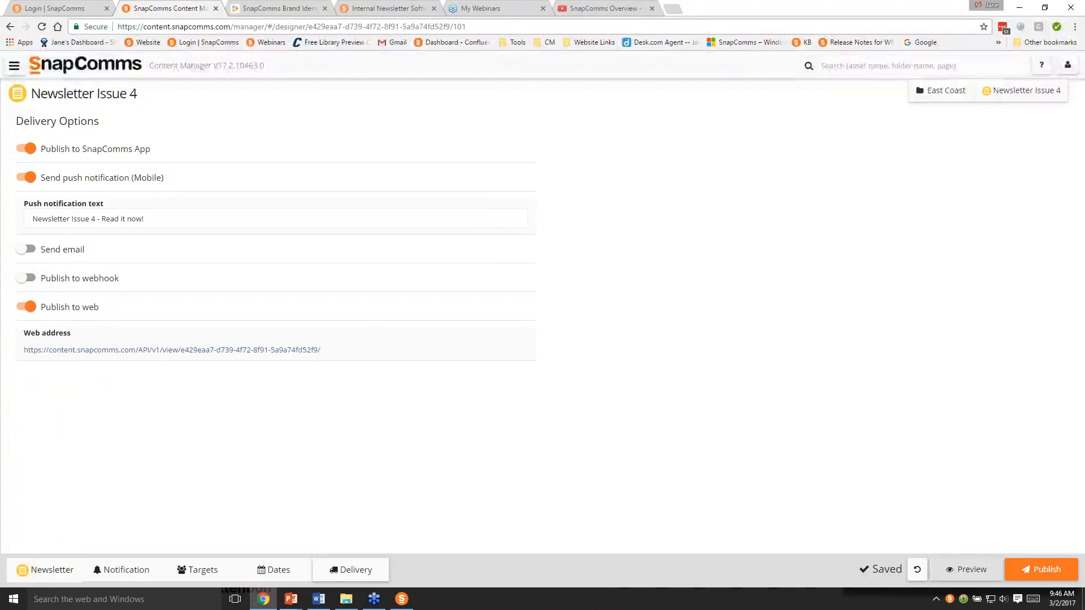
# - Review the publish settings and the PDF export size options, and publish the newsletter
pyautogui.click(1041, 569)
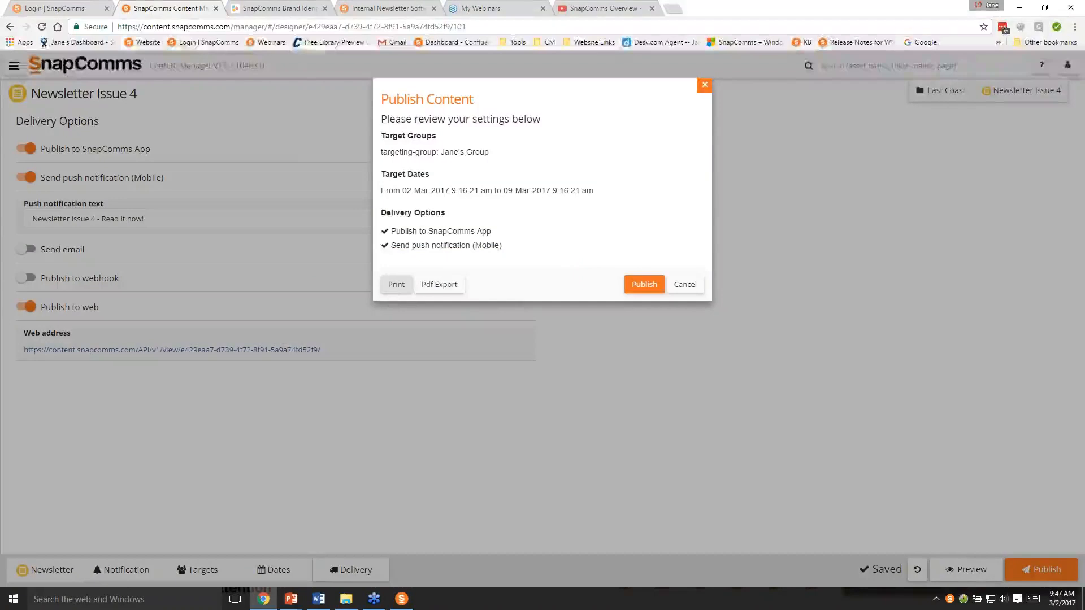
pyautogui.click(439, 284)
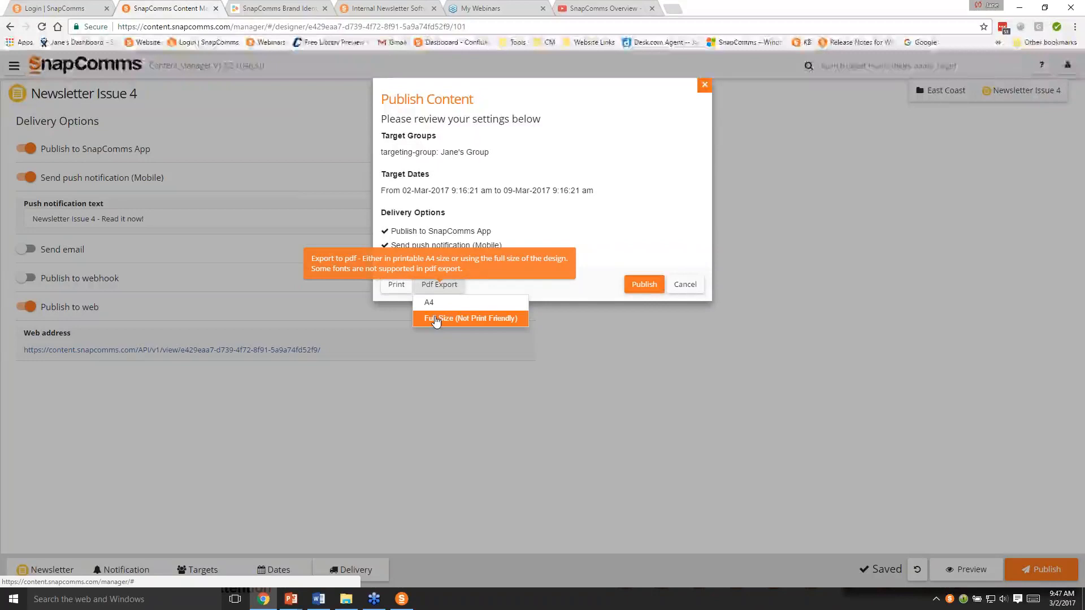
pyautogui.click(601, 355)
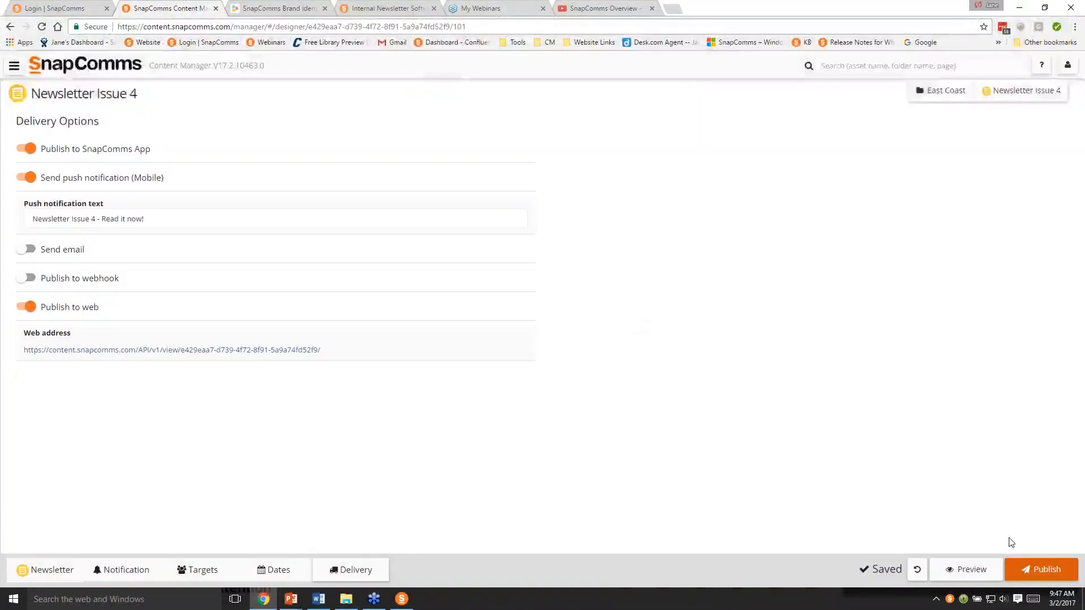
pyautogui.click(1041, 569)
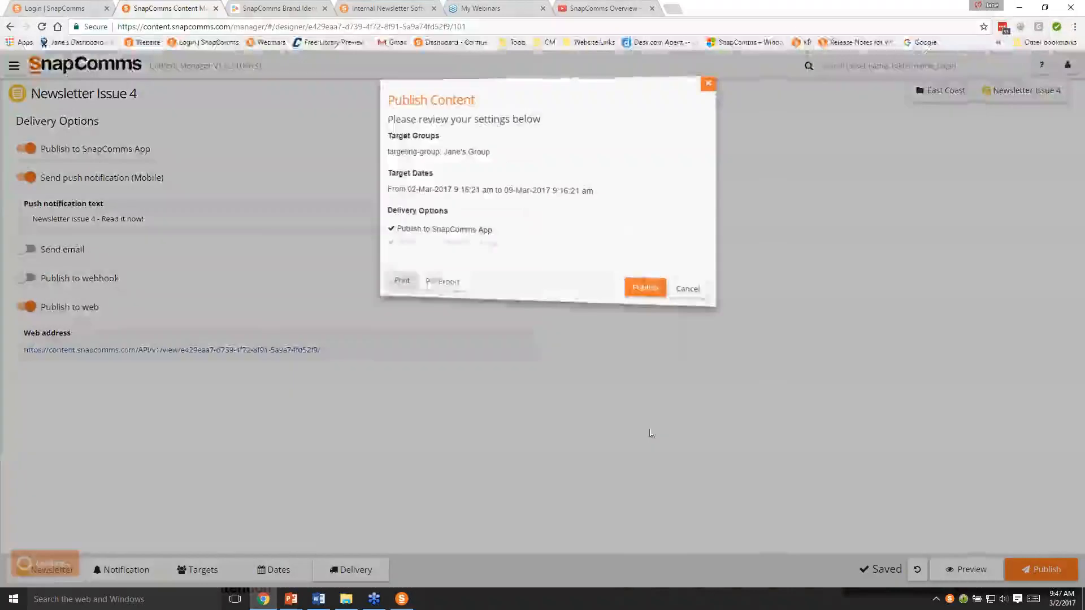
pyautogui.click(645, 287)
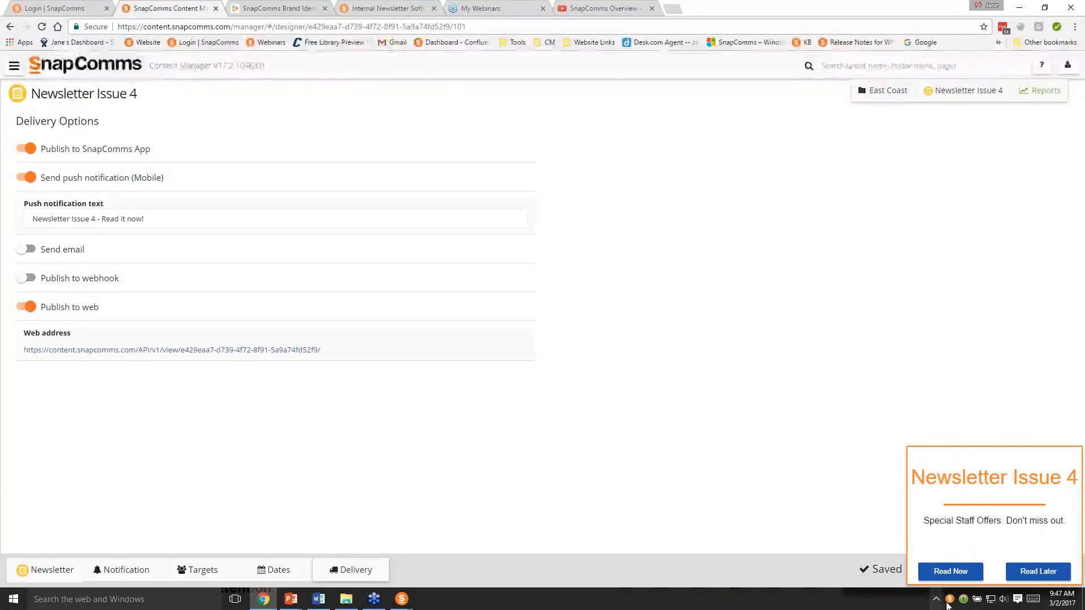
# - Read the delivered newsletter from its notification, follow its link to the Internal Newsletter web page, and close the newsletter
pyautogui.click(949, 572)
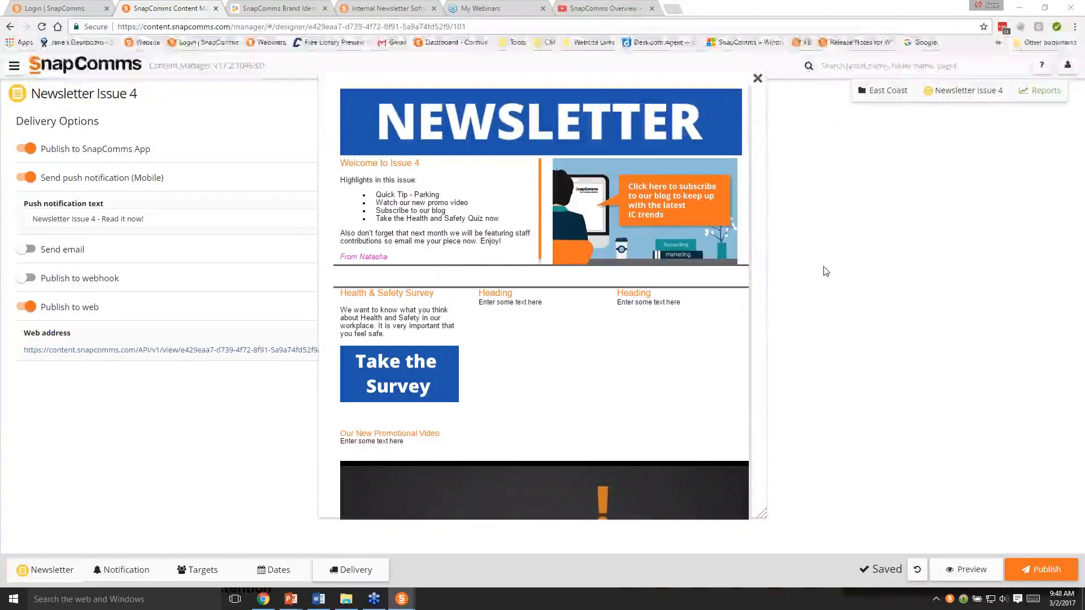
pyautogui.click(758, 78)
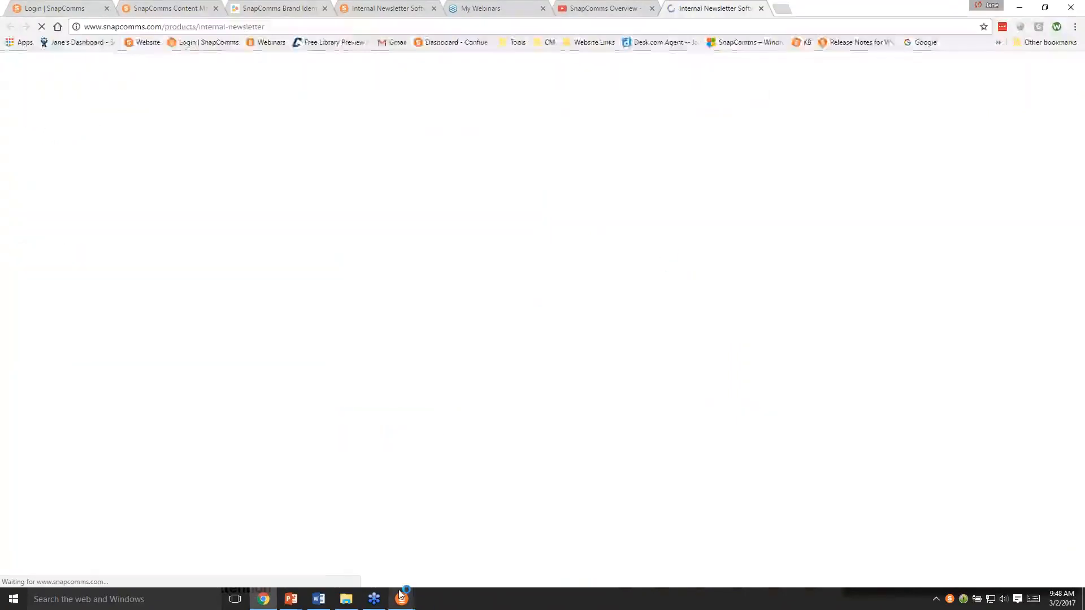
pyautogui.moveTo(404, 590)
pyautogui.click(436, 551)
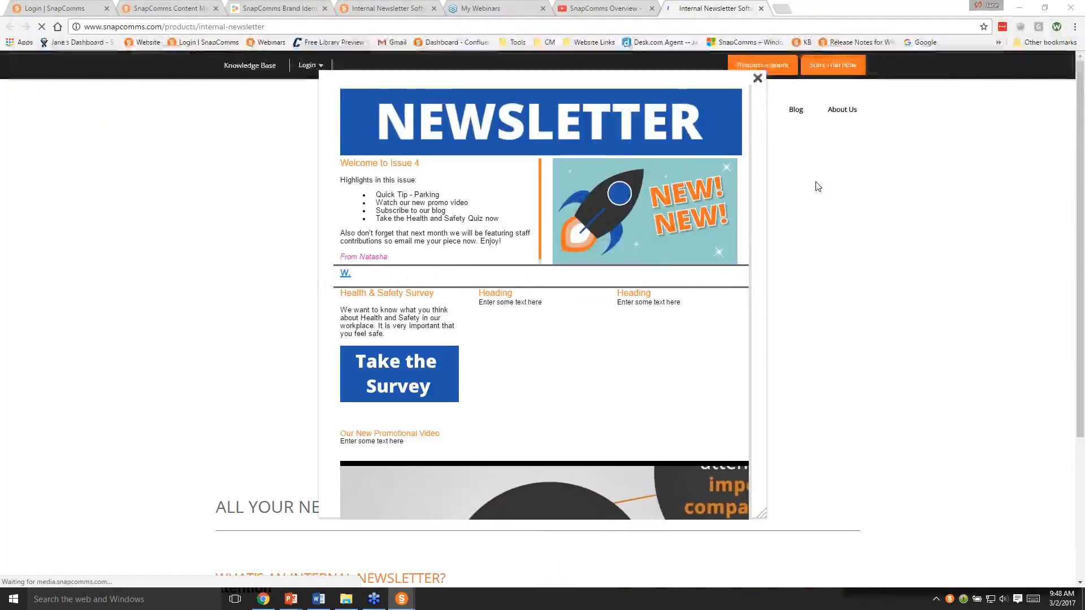
pyautogui.click(757, 78)
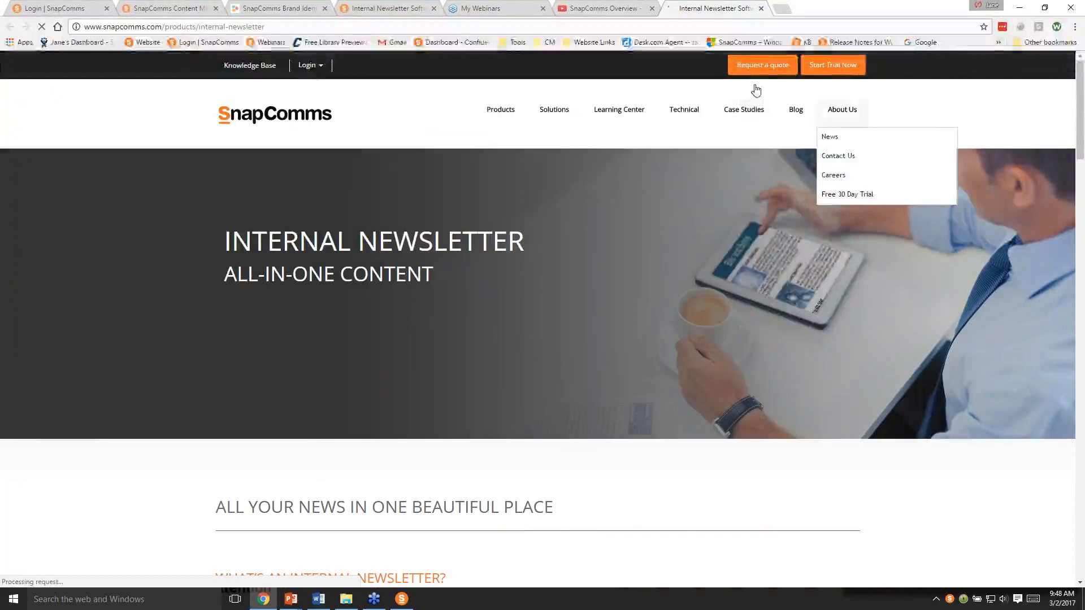
# - Back in the newsletter's target dates, set the start to 06/03/2017 at 08:00 AM and treat publishing times as local to client
pyautogui.click(155, 8)
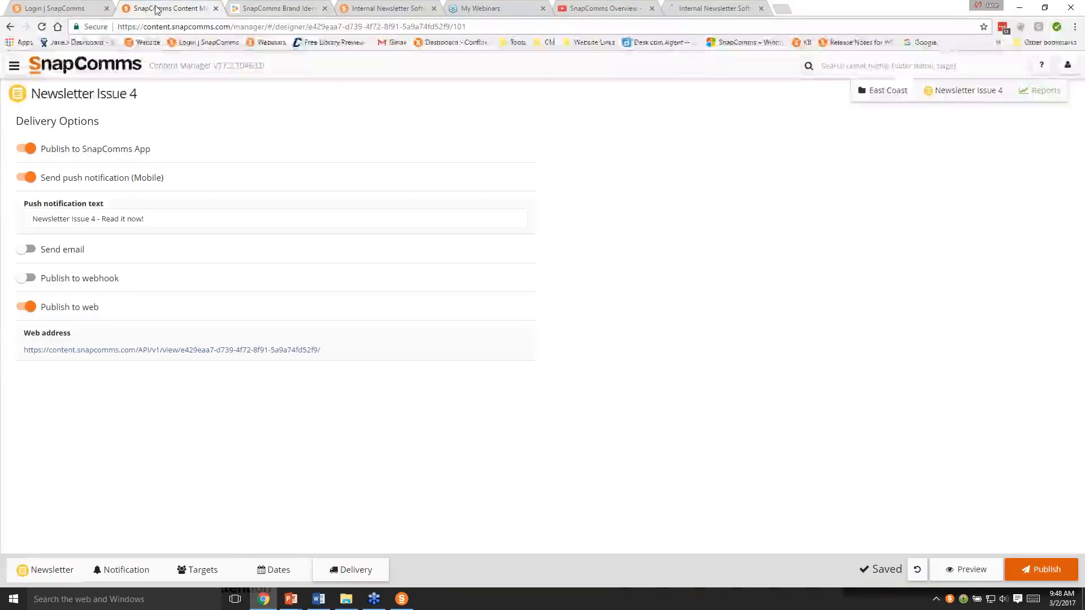
pyautogui.click(263, 571)
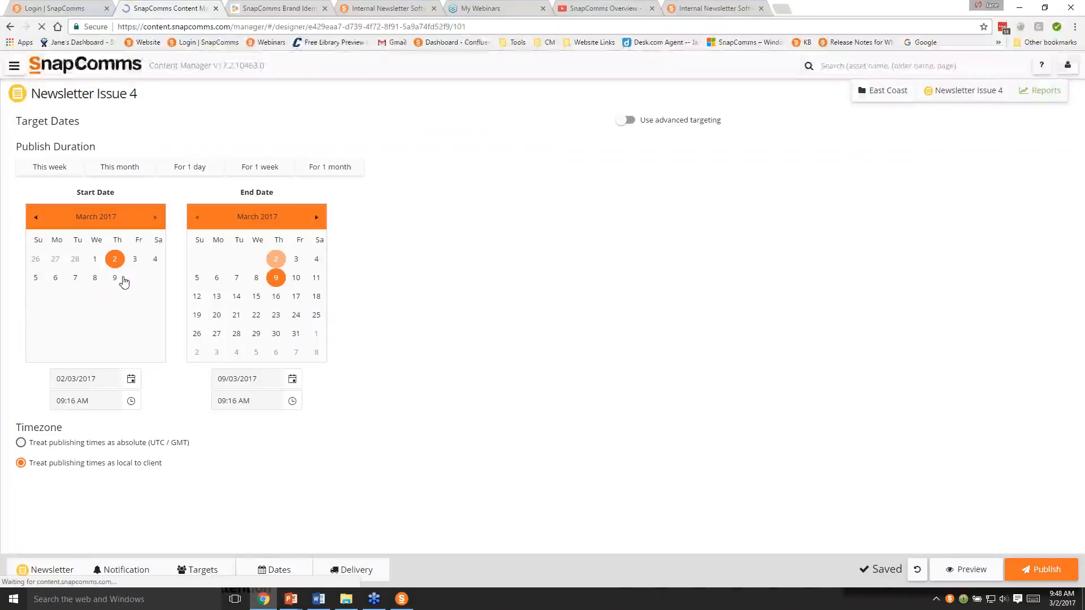
pyautogui.click(56, 279)
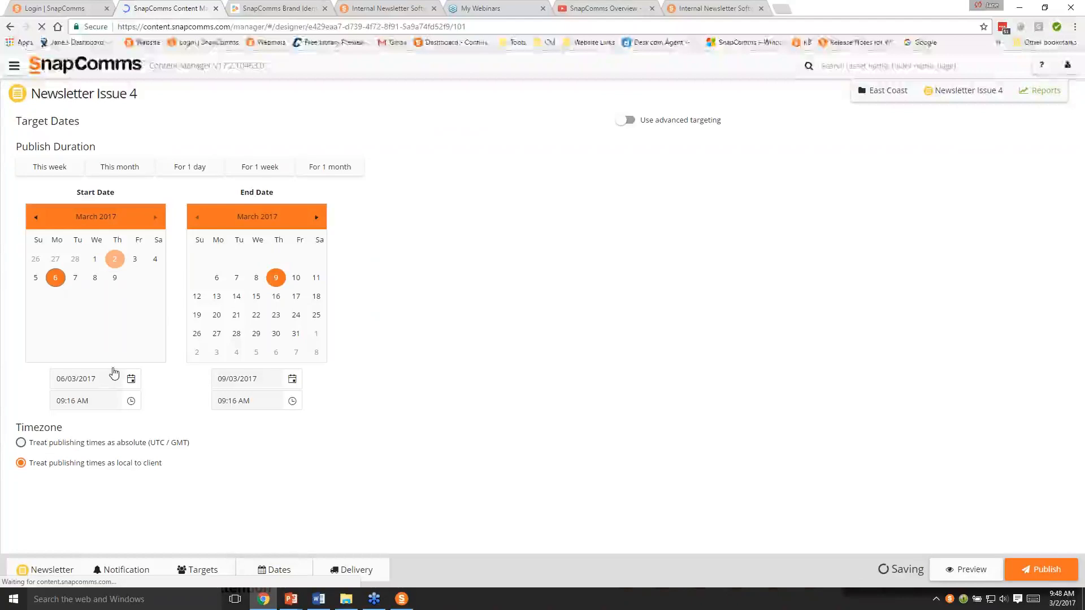
pyautogui.click(111, 399)
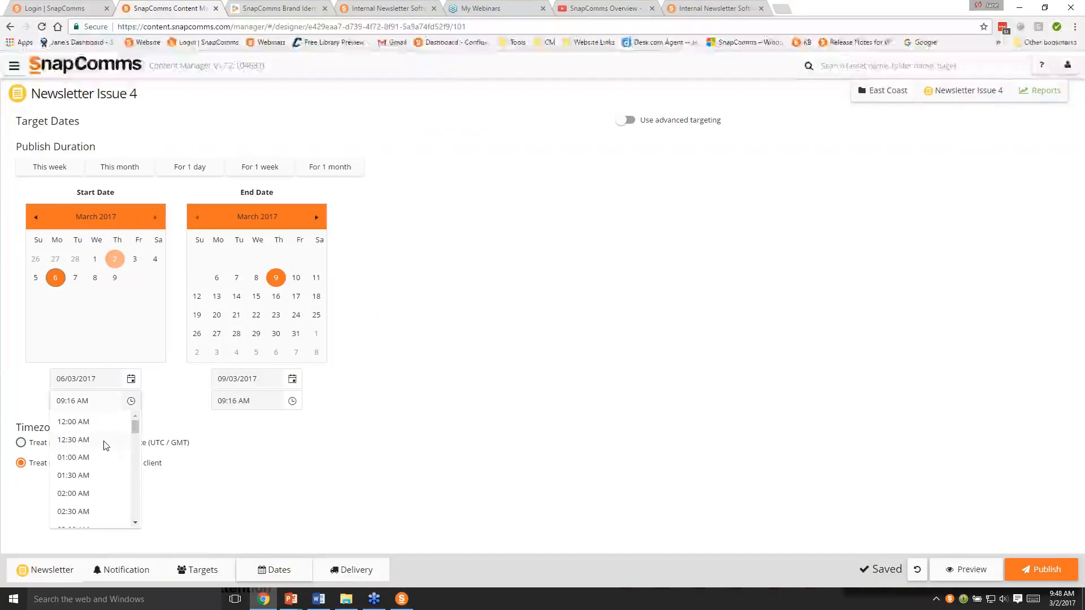
pyautogui.scroll(-4, 106, 457)
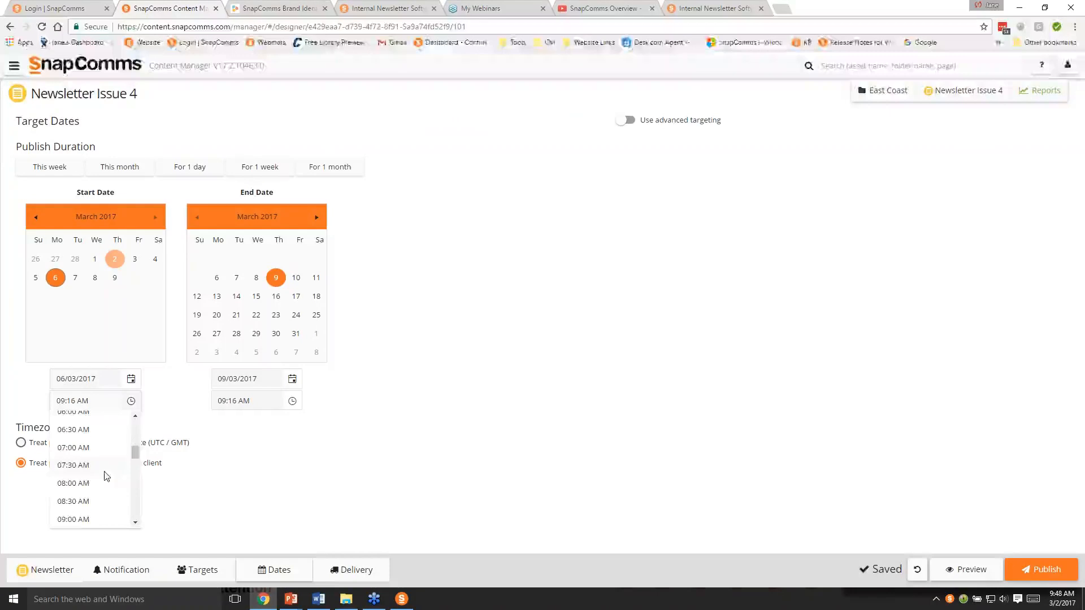
pyautogui.click(106, 482)
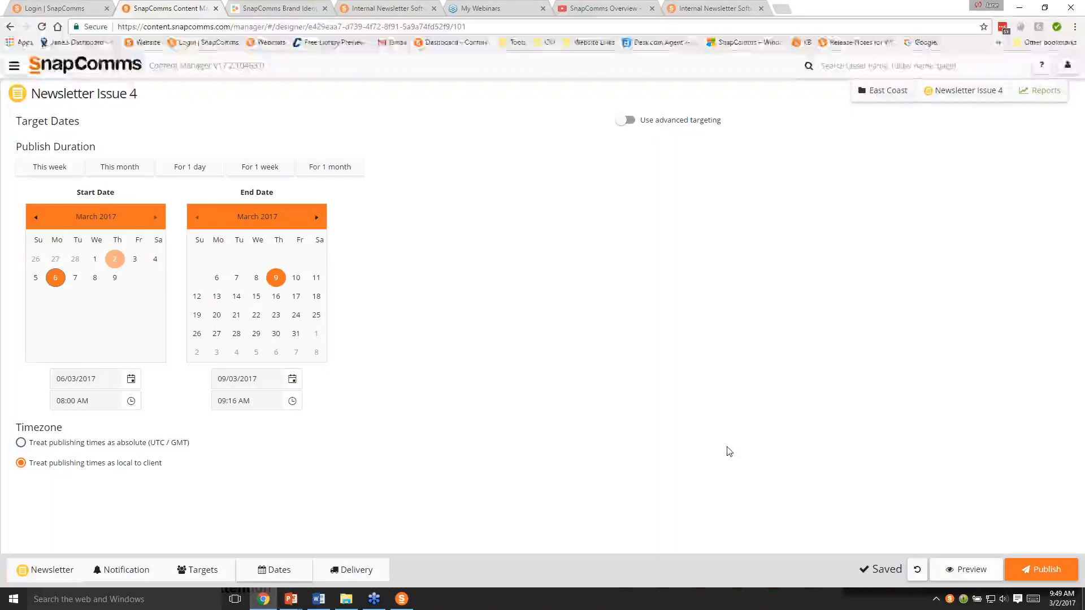
pyautogui.click(82, 445)
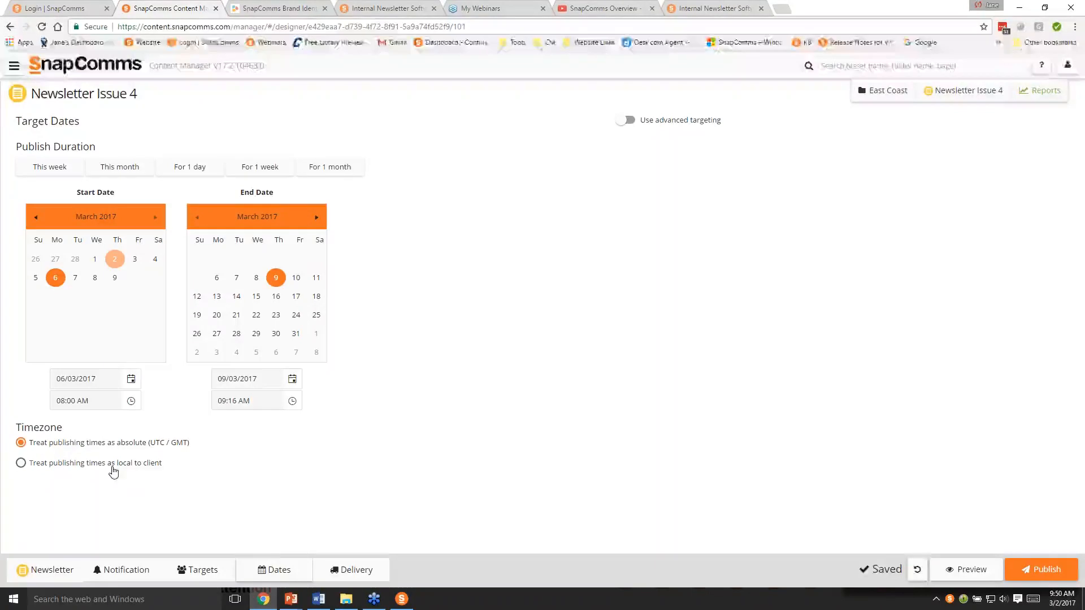
pyautogui.click(113, 469)
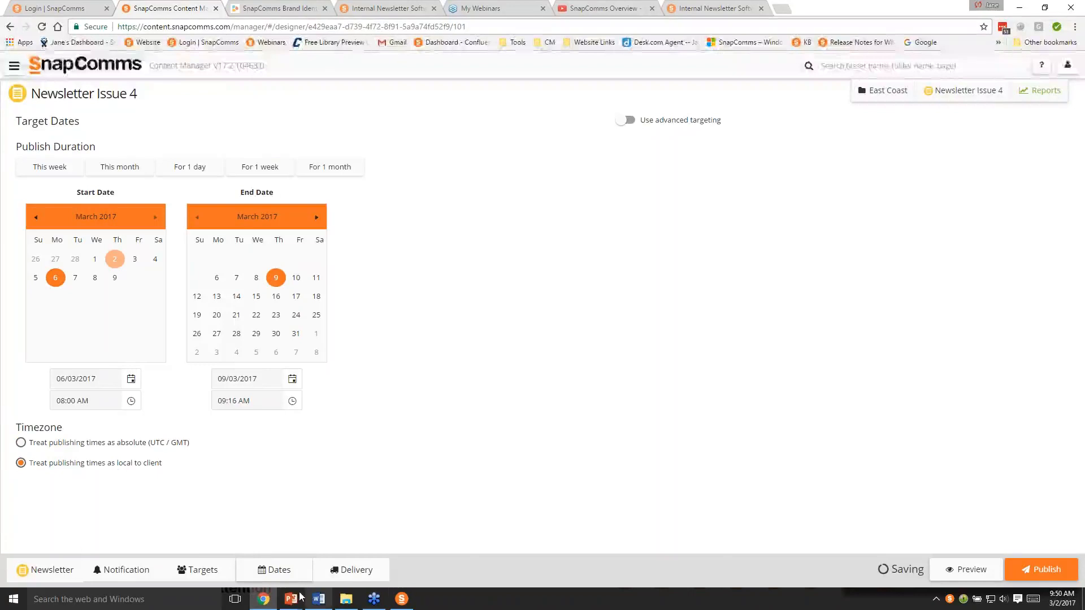
# - Switch to the running PowerPoint slide show and advance it to the Advanced Features slide
pyautogui.moveTo(290, 602)
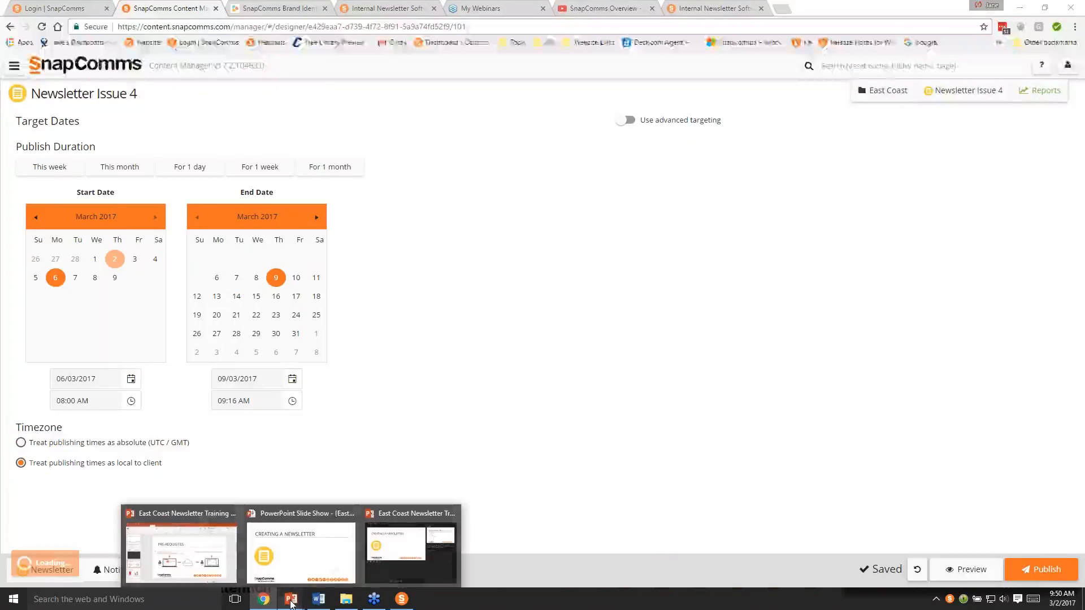
pyautogui.click(312, 568)
pyautogui.click(388, 458)
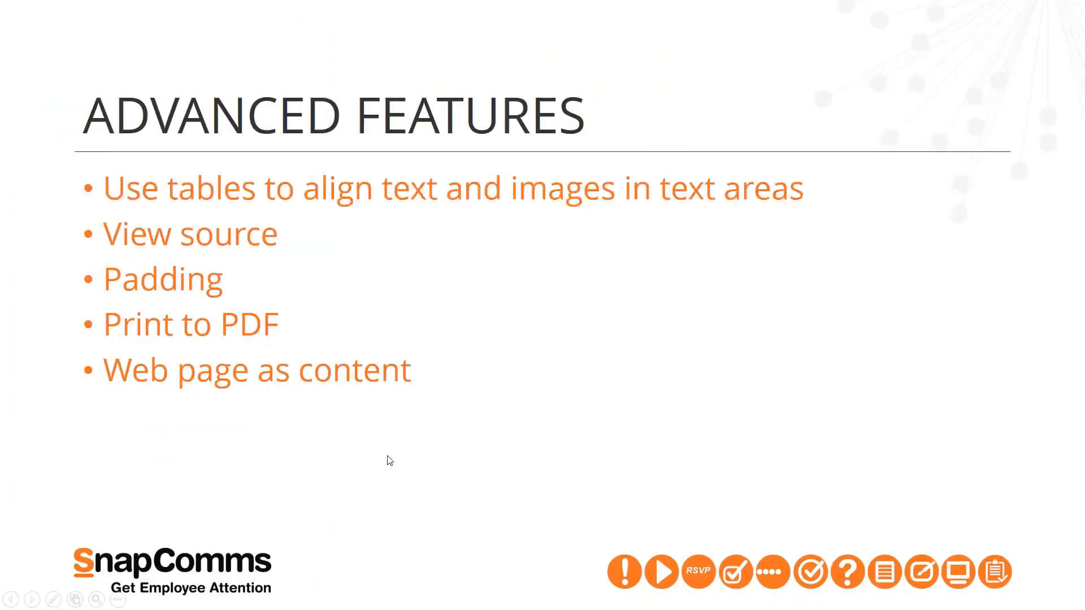
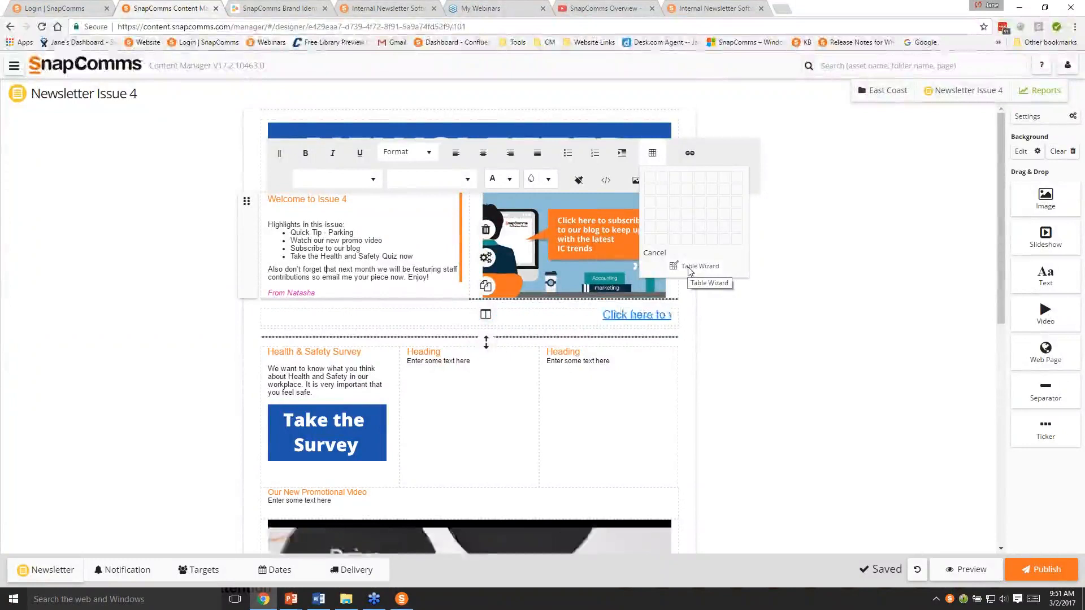
# - Inspect the HTML source of the "Welcome to Issue 4" text block and close it without changes
pyautogui.click(734, 307)
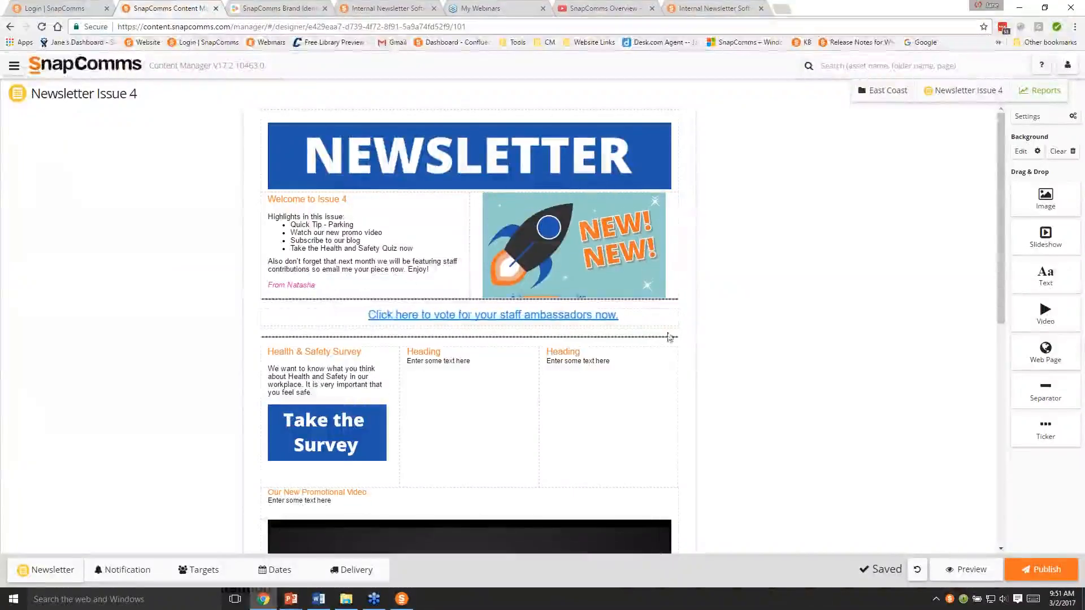
pyautogui.click(434, 248)
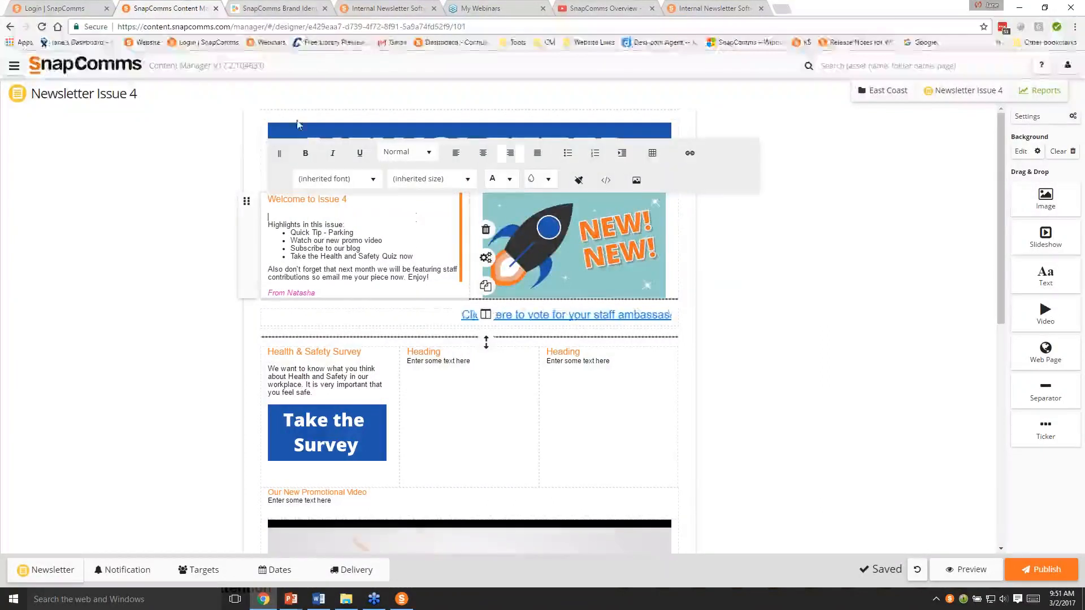
pyautogui.click(605, 180)
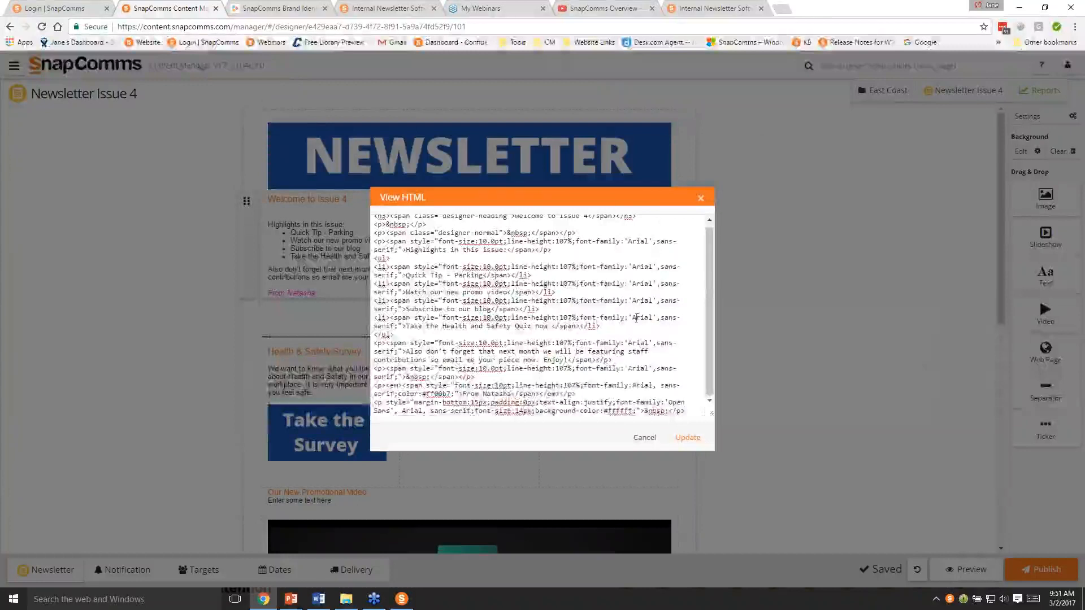
pyautogui.scroll(1, 713, 269)
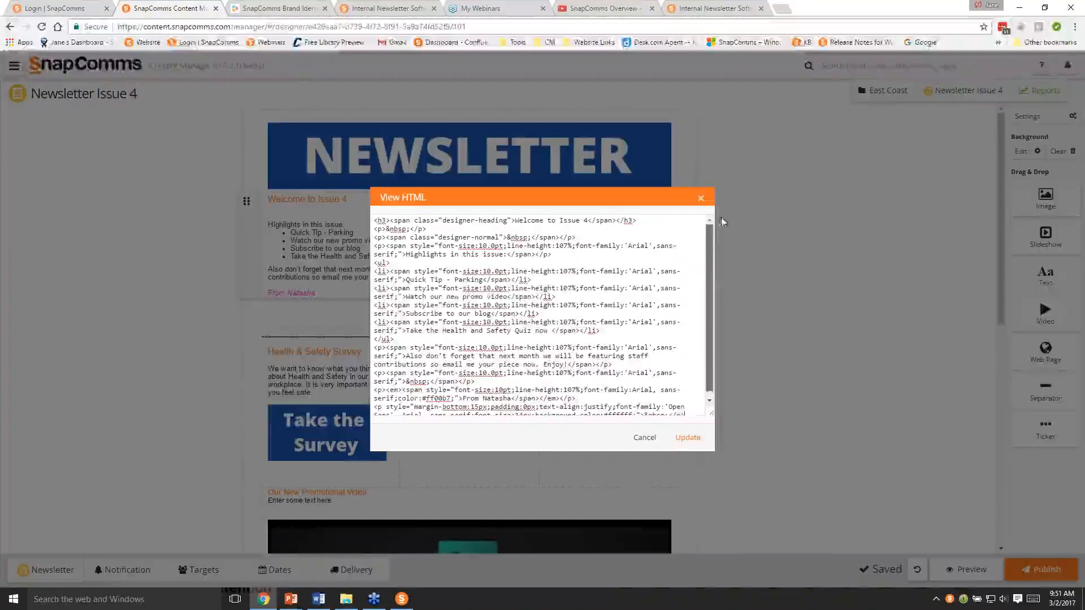
pyautogui.moveTo(374, 220); pyautogui.dragTo(687, 408)
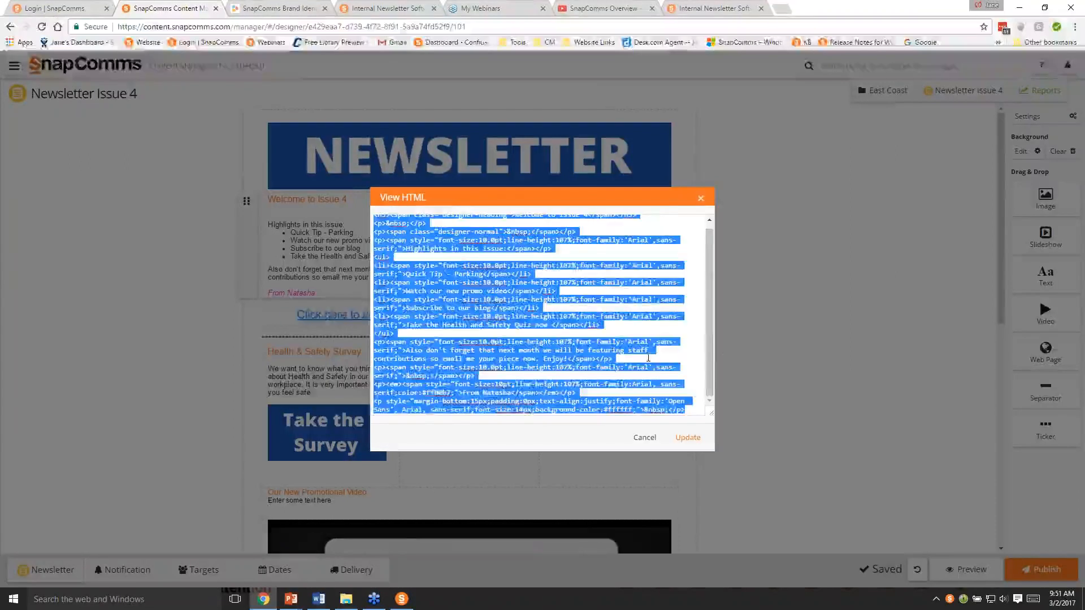
pyautogui.click(648, 358)
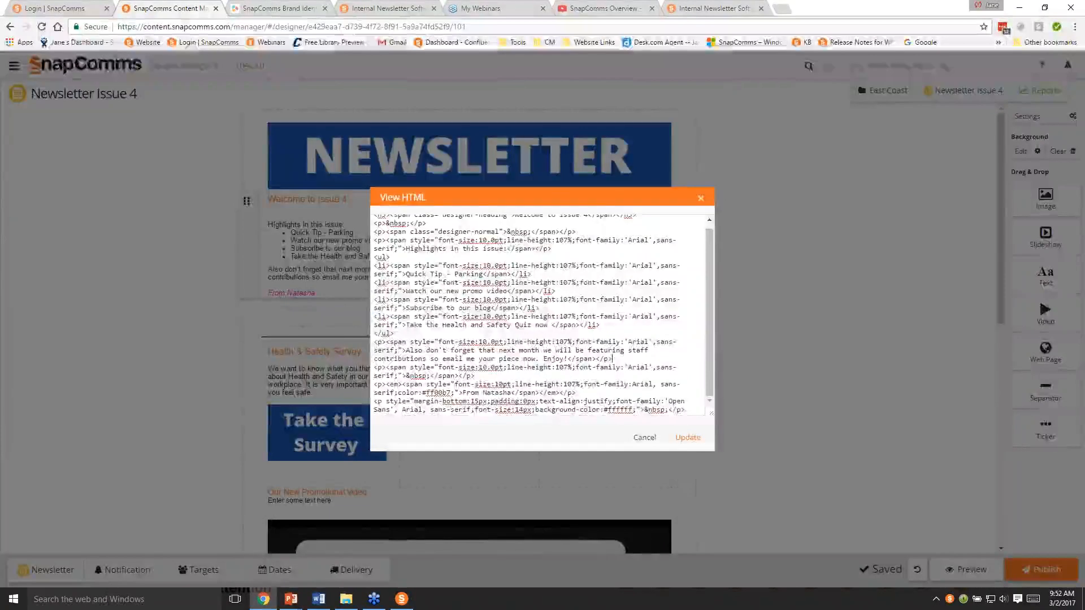
pyautogui.click(700, 199)
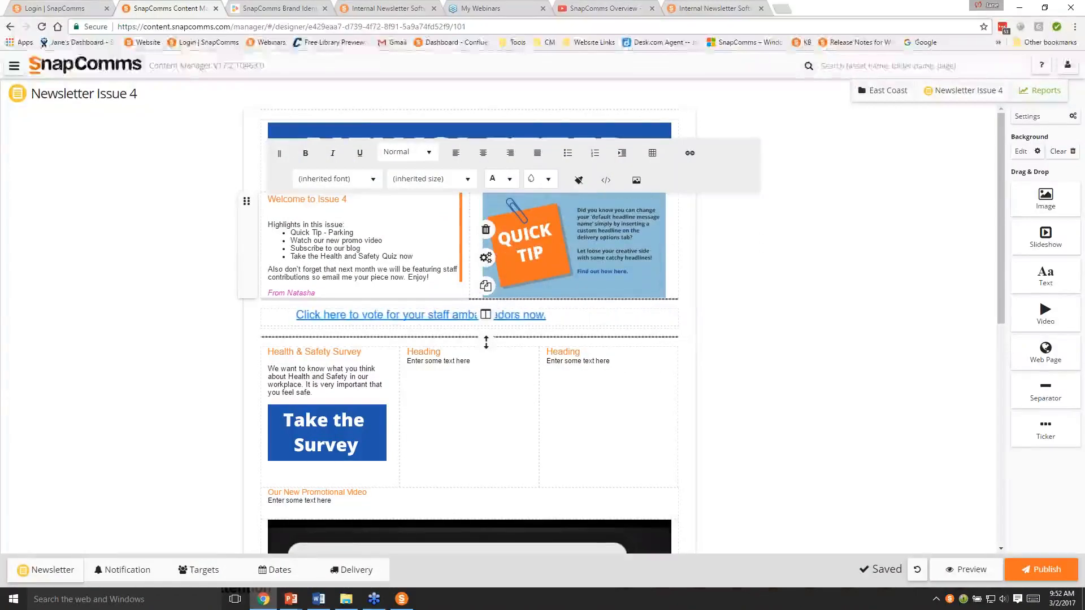
# - Set the padding of the "Welcome to Issue 4" text block to 30 and check the text layout
pyautogui.click(353, 241)
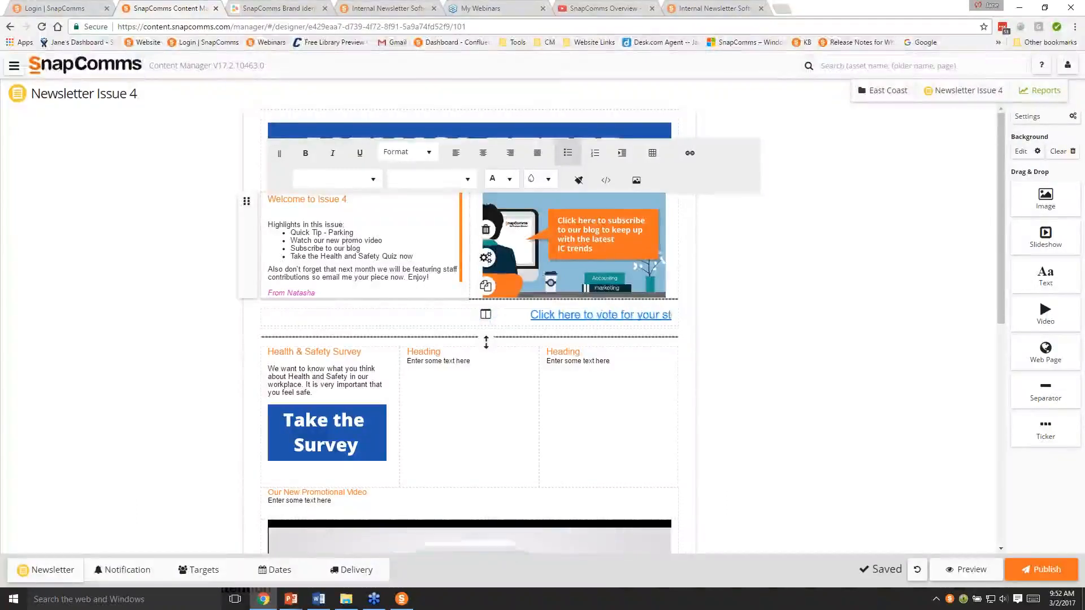
pyautogui.click(488, 259)
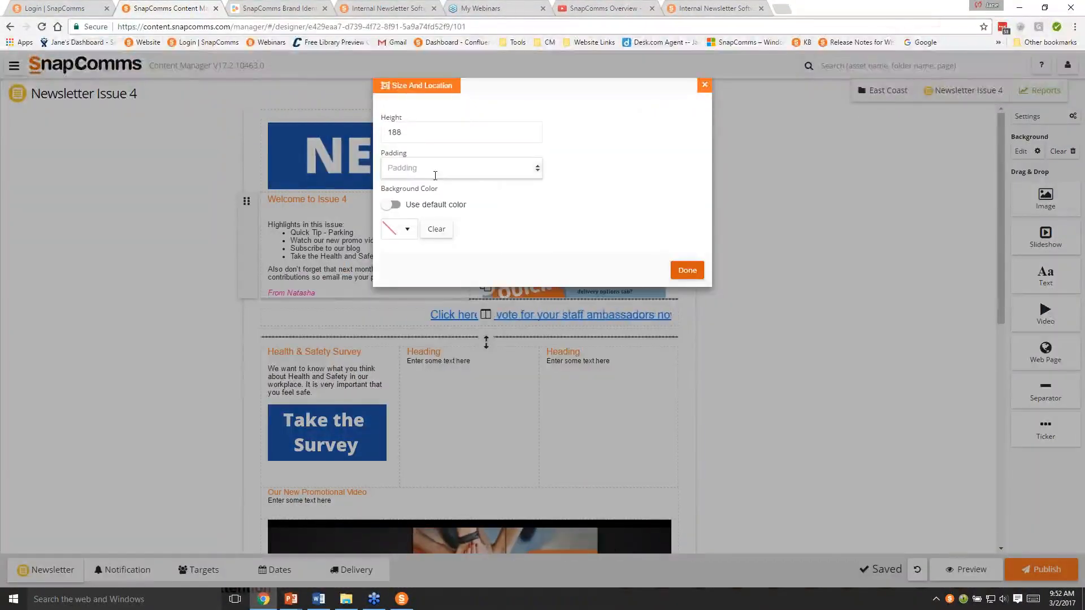
pyautogui.click(435, 176)
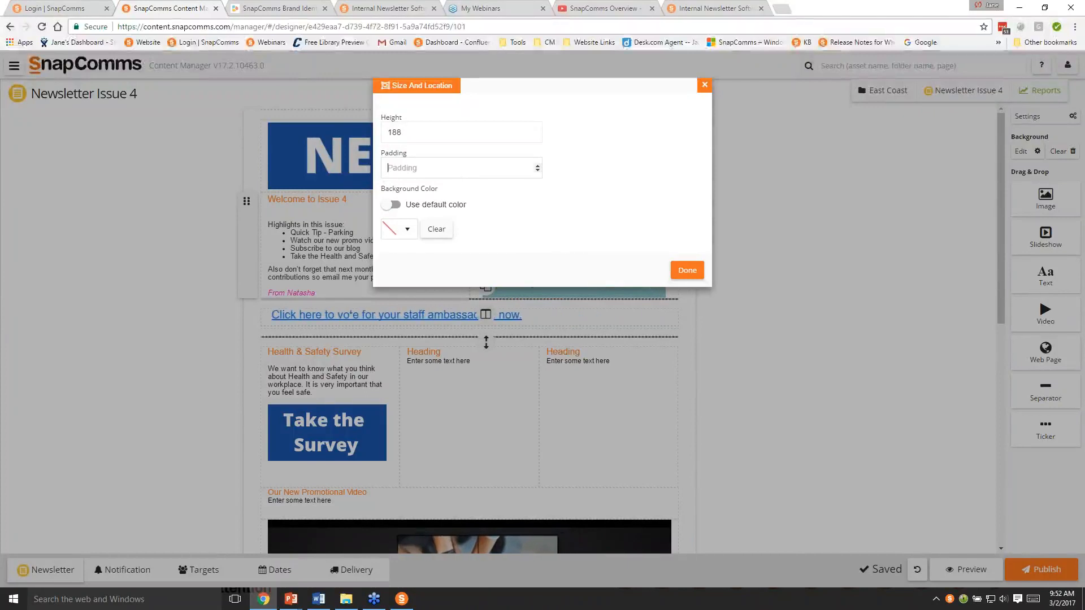
pyautogui.write('30')
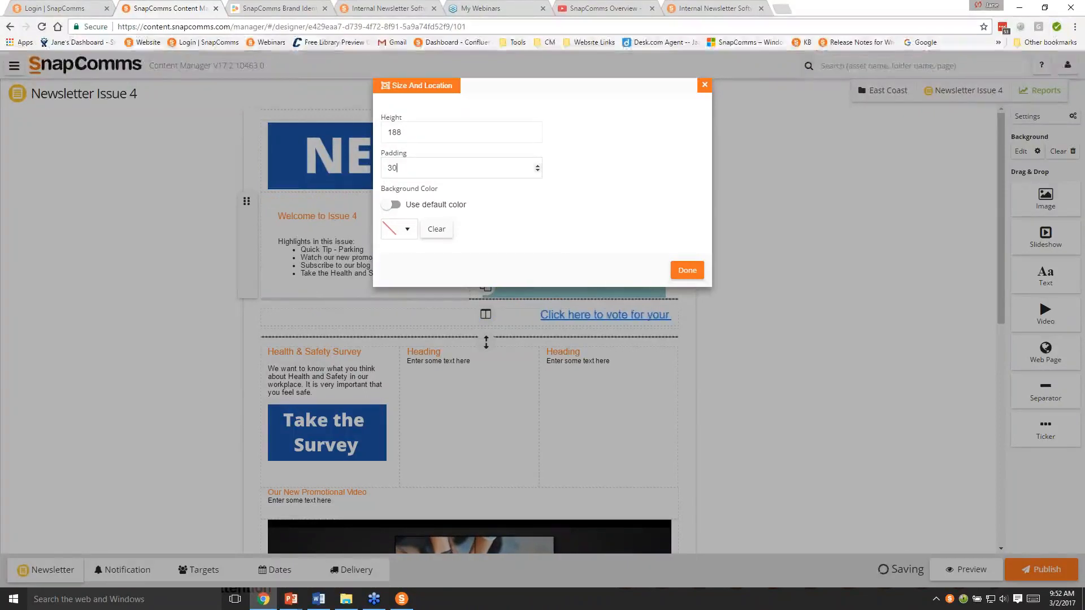
pyautogui.click(687, 272)
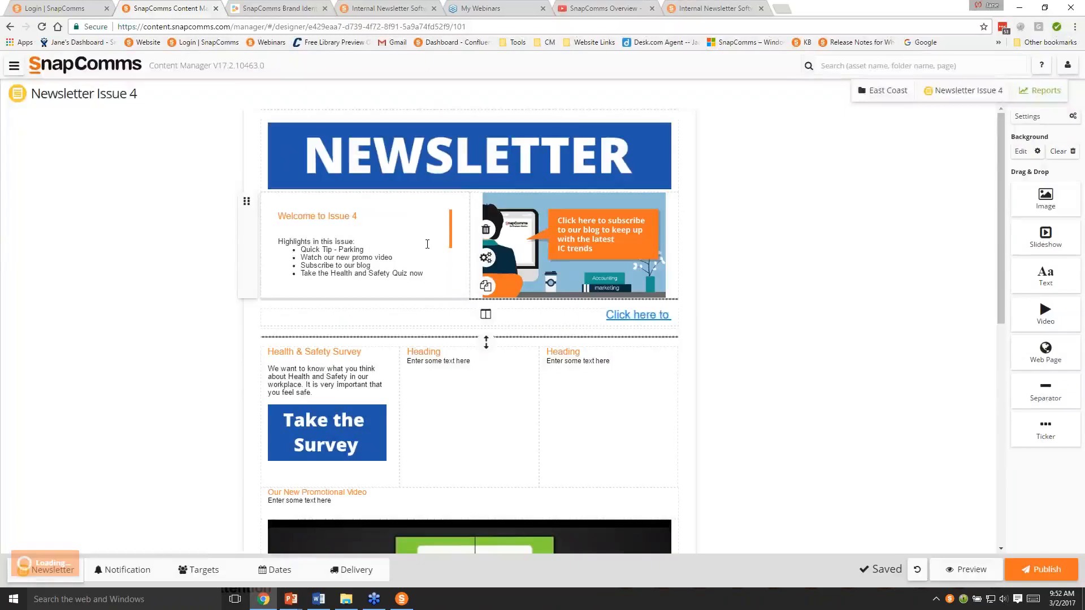
pyautogui.scroll(-5, 324, 283)
pyautogui.scroll(4, 427, 244)
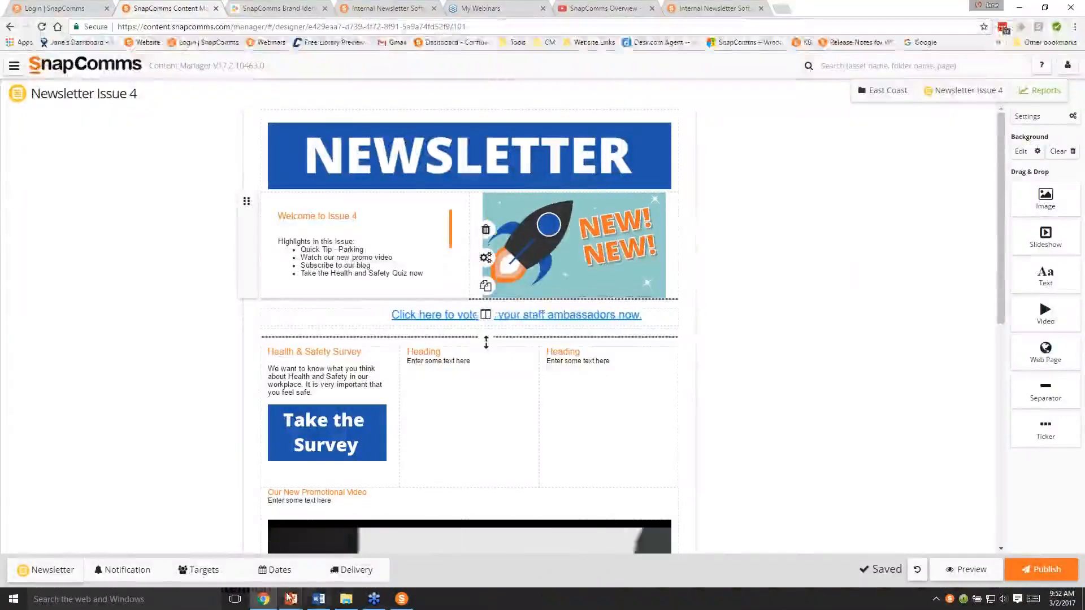
# - Switch to the running PowerPoint slide show and advance it to the Reporting slide
pyautogui.click(301, 525)
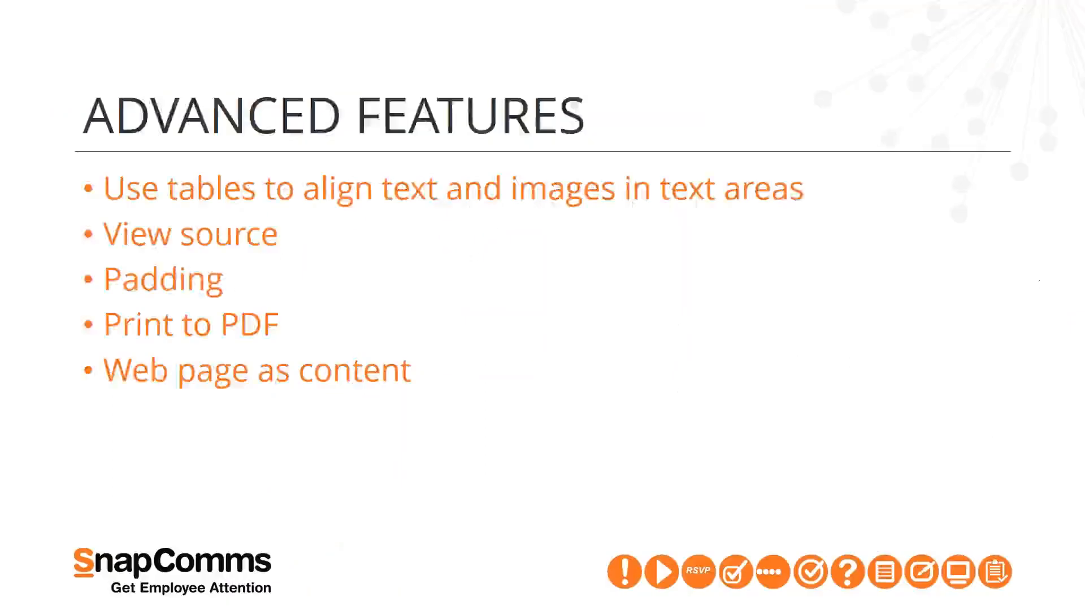
pyautogui.press('Right')
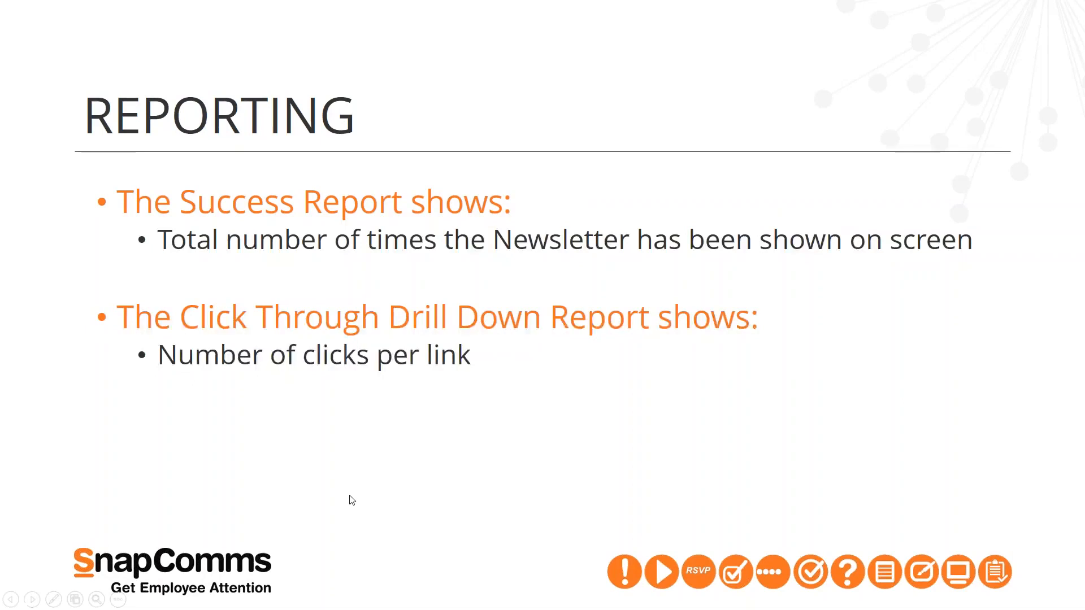
# - Return to the SnapComms Content Manager in Chrome and open the Success Report for Newsletter Issue 4
pyautogui.hotkey('alt', 'Tab')
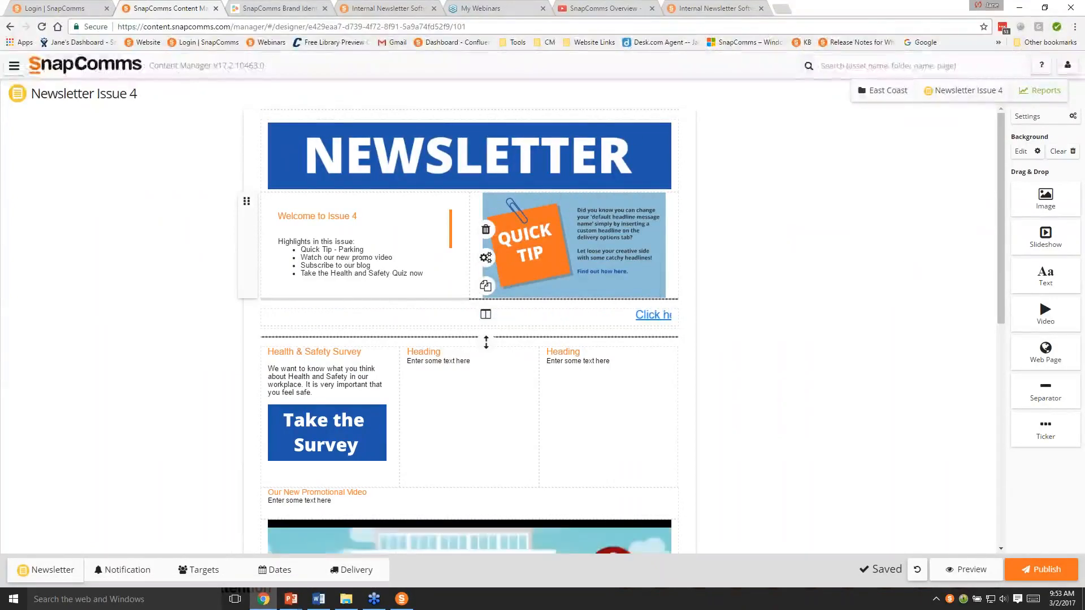
pyautogui.click(1035, 92)
pyautogui.click(1006, 116)
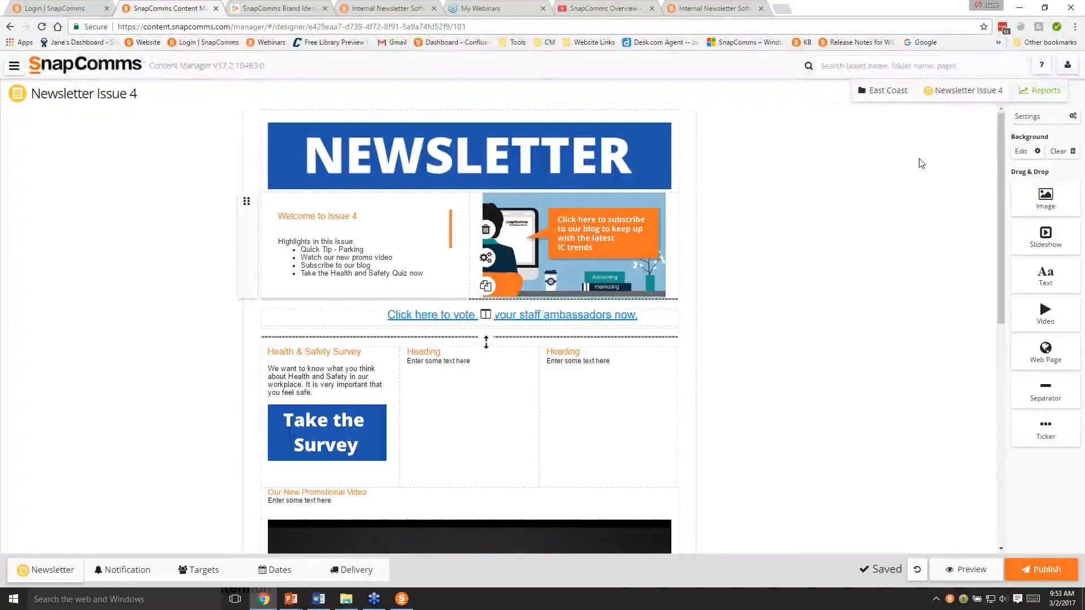
pyautogui.click(1037, 96)
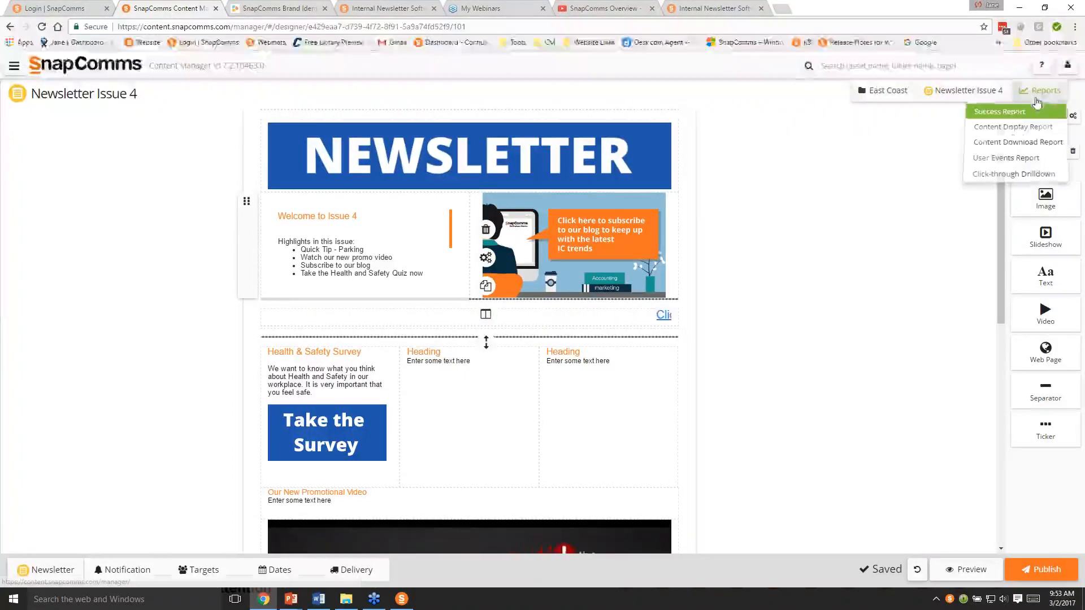
pyautogui.click(1008, 112)
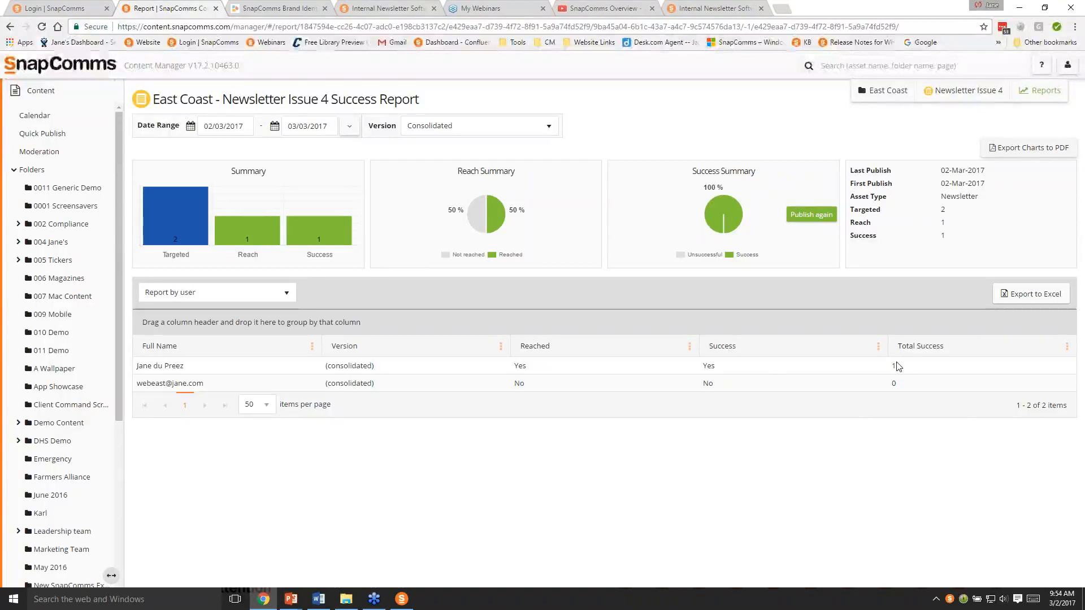
# - View Newsletter Issue 4 again from the SnapComms message list, close it, and show the Success Report for the Latest Version
pyautogui.click(949, 600)
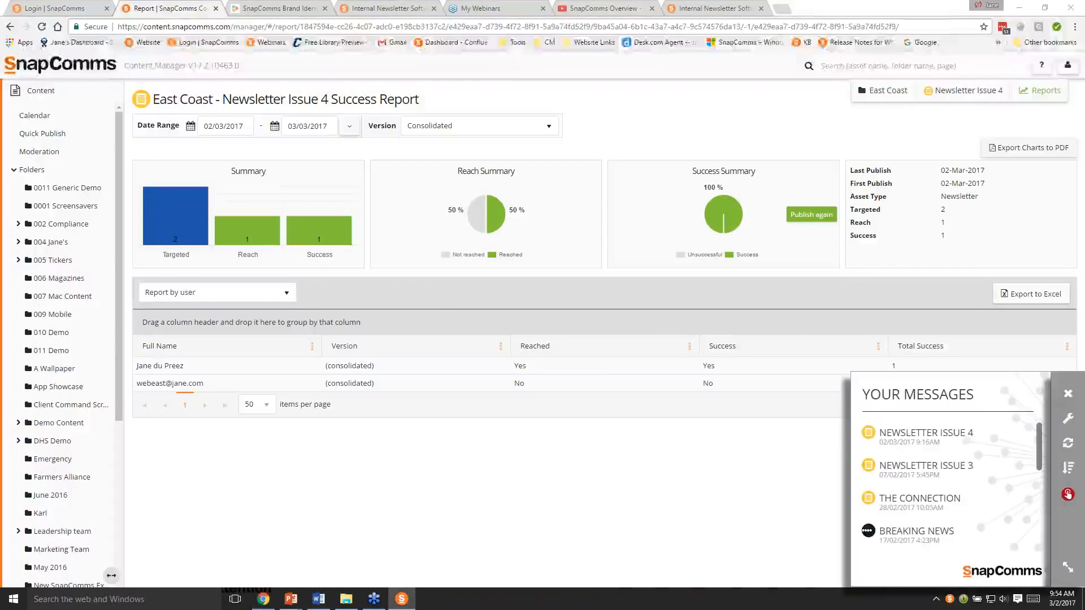
pyautogui.click(906, 437)
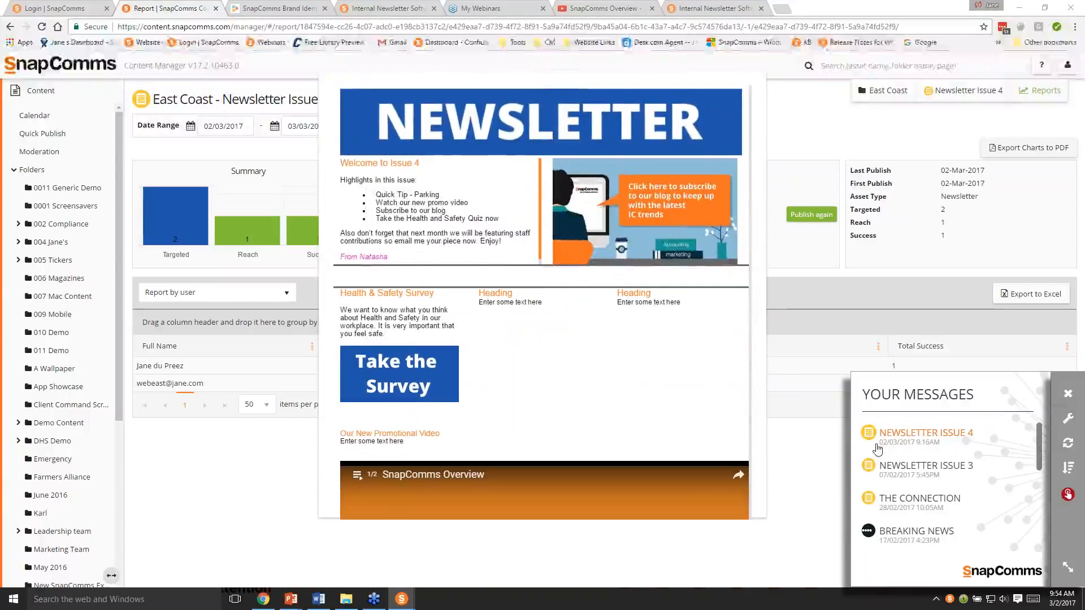
pyautogui.click(757, 81)
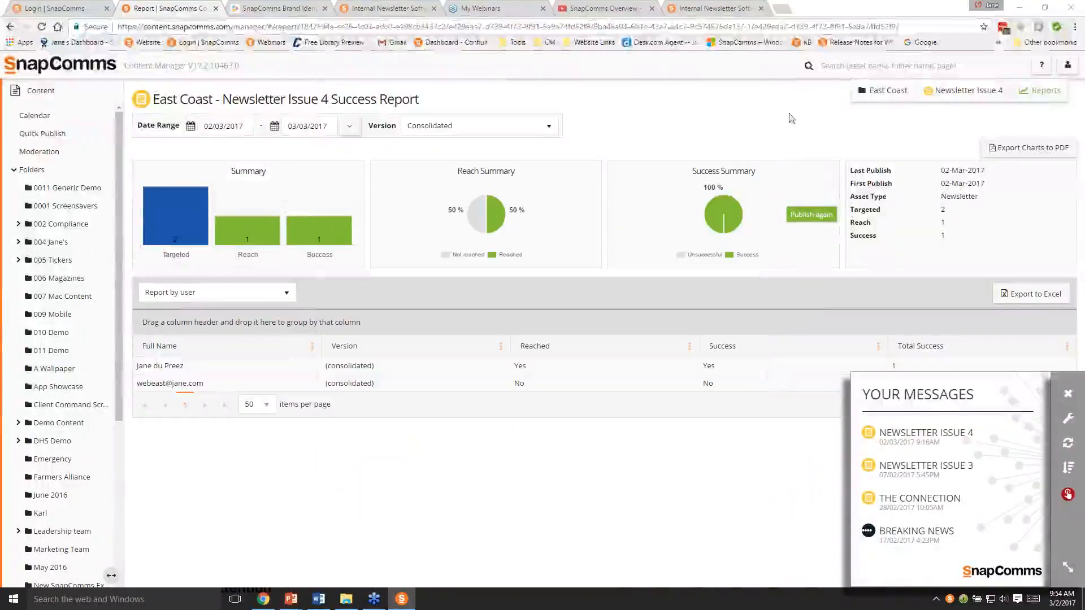
pyautogui.click(1068, 392)
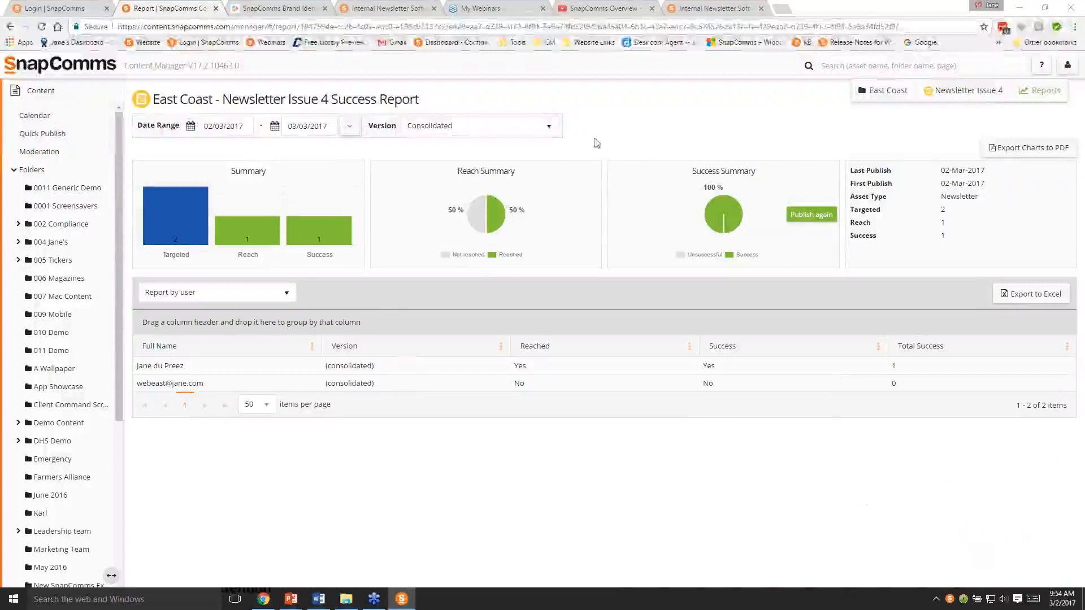
pyautogui.click(549, 131)
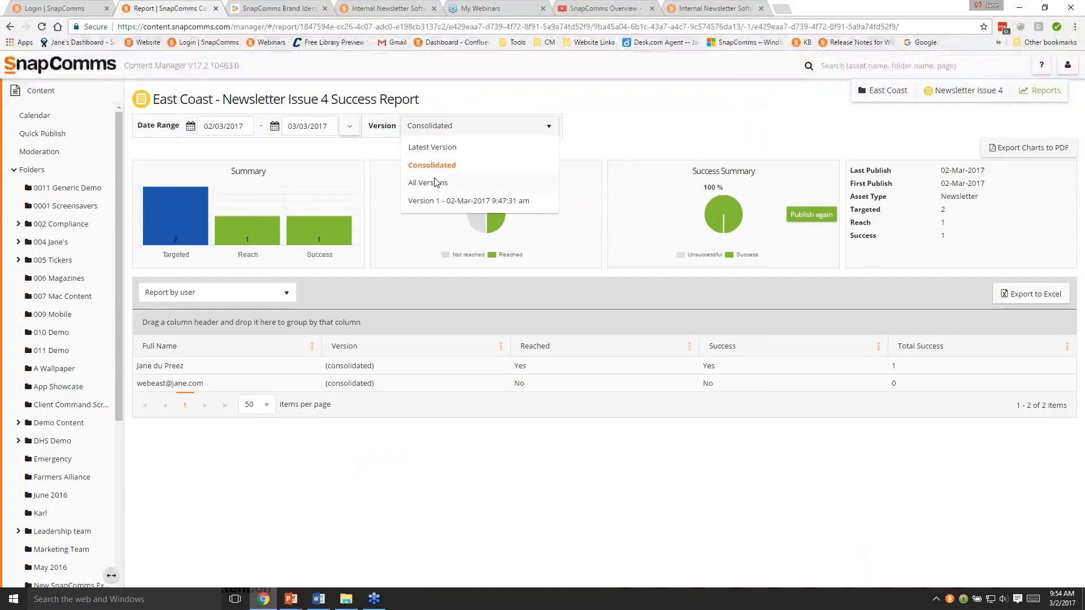
pyautogui.click(429, 148)
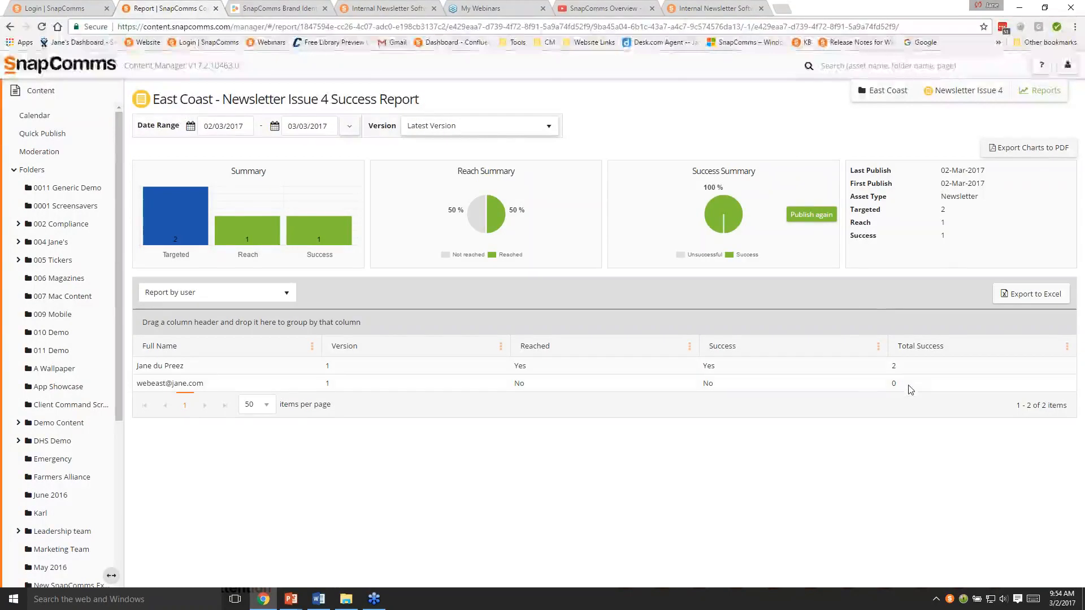
# - Open the Click-through Drilldown report for the East Coast folder and drill into Newsletter Issue 4's click-throughs by element
pyautogui.click(1042, 91)
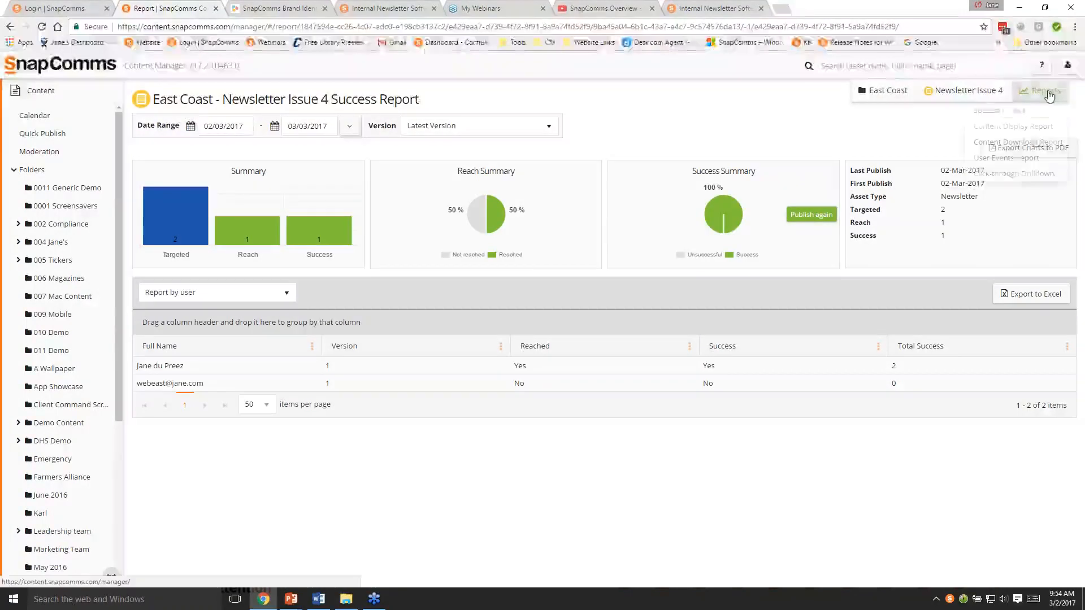
pyautogui.click(1025, 178)
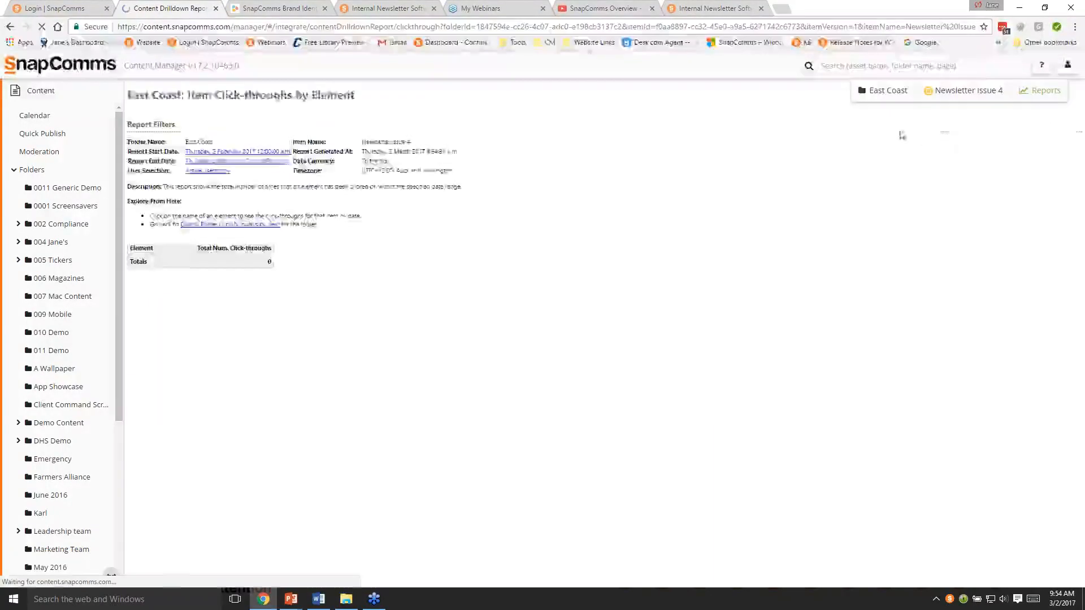
pyautogui.click(243, 226)
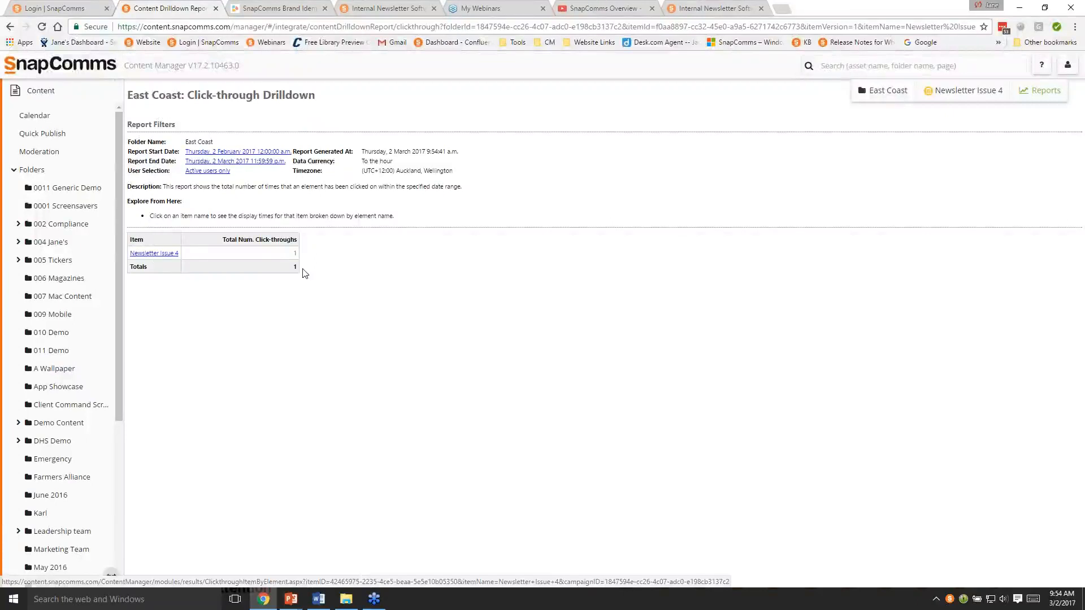
pyautogui.click(160, 255)
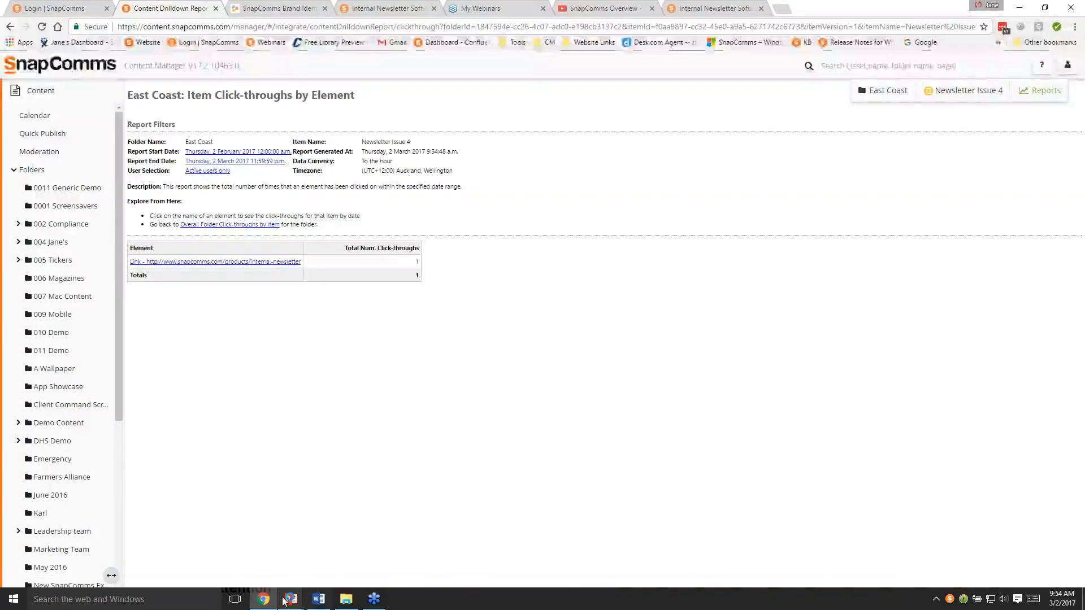
# - Switch back to the PowerPoint slide show and advance it to the Best Practice slide
pyautogui.moveTo(290, 599)
pyautogui.click(290, 567)
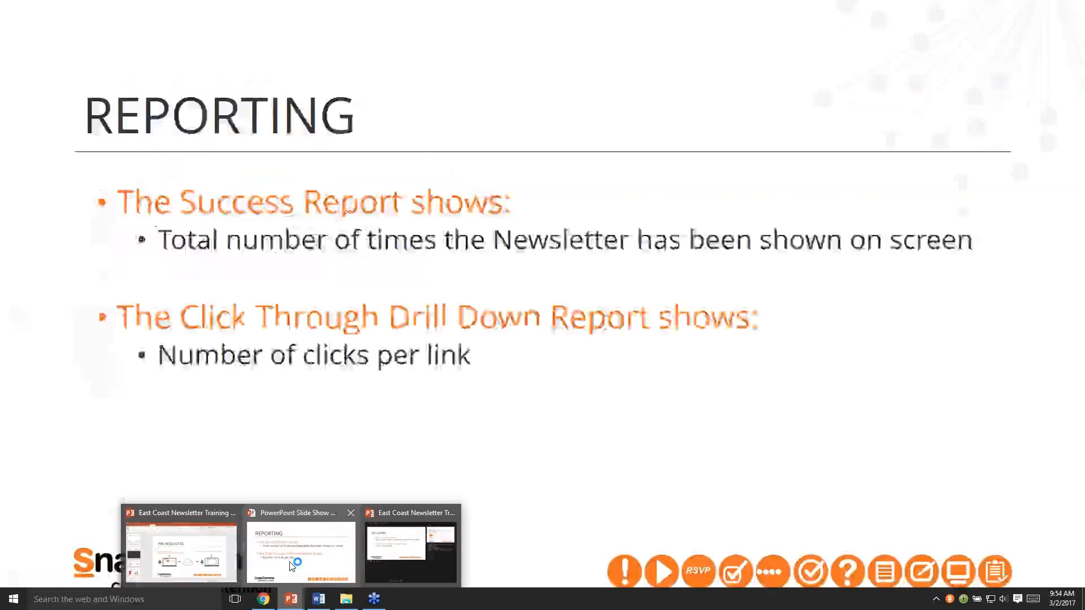
pyautogui.press('Right')
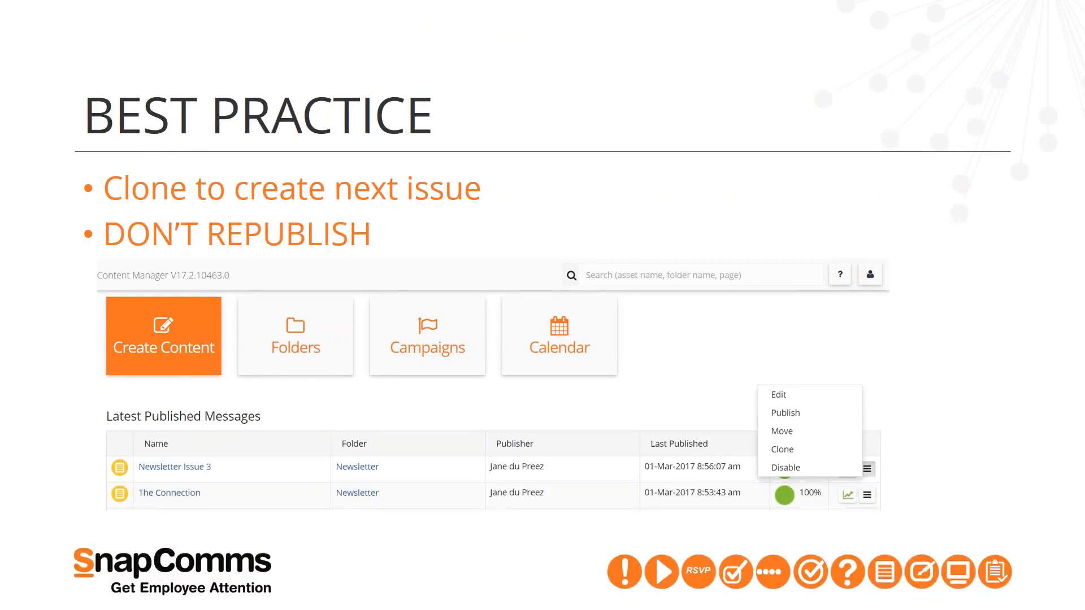